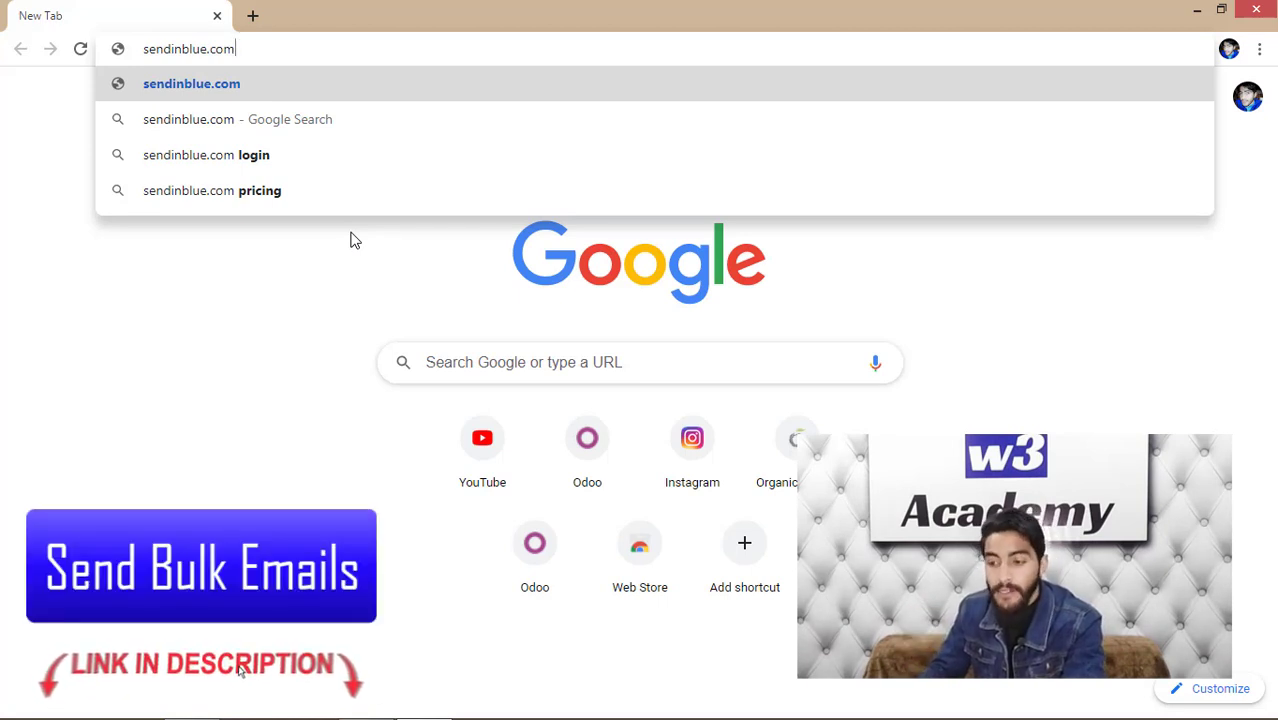
Step: Load sendinblue.com, browse its product features list and go to the Email marketing page
left_click(210, 88)
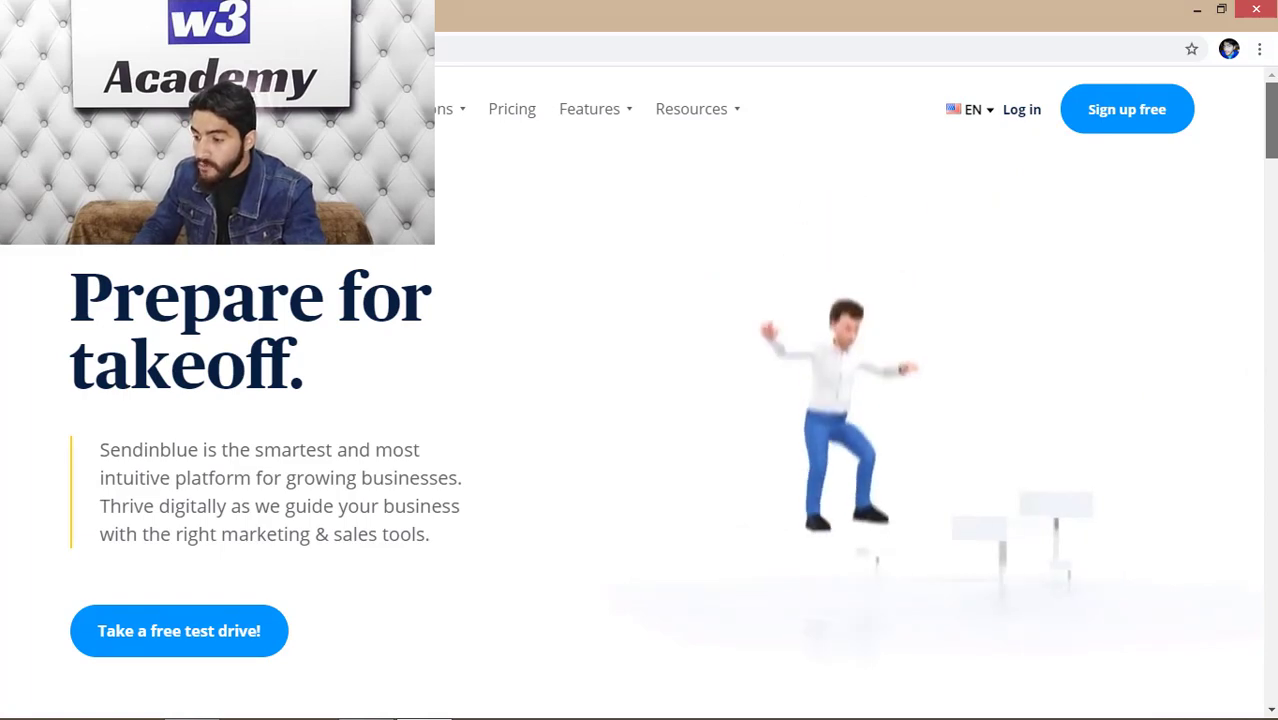
scroll(1268, 236, "down", 8)
scroll(1268, 236, "down", 5)
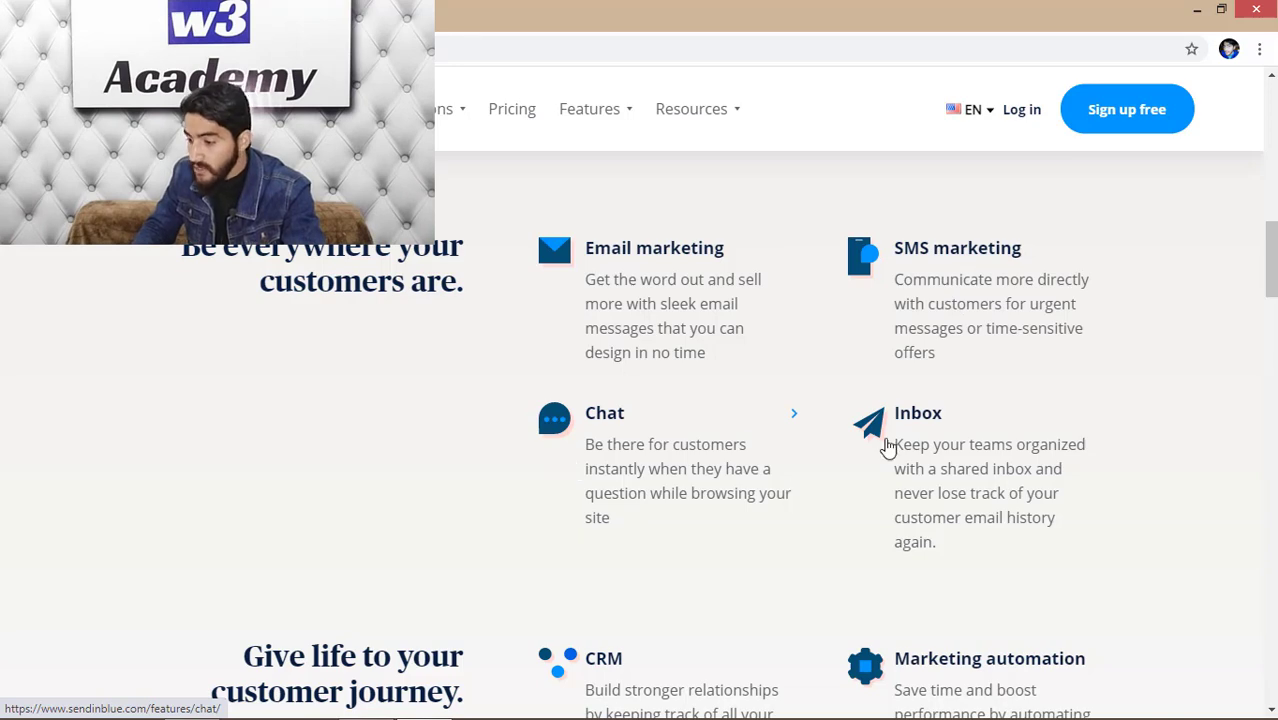
left_click_drag(1270, 260, 1270, 278)
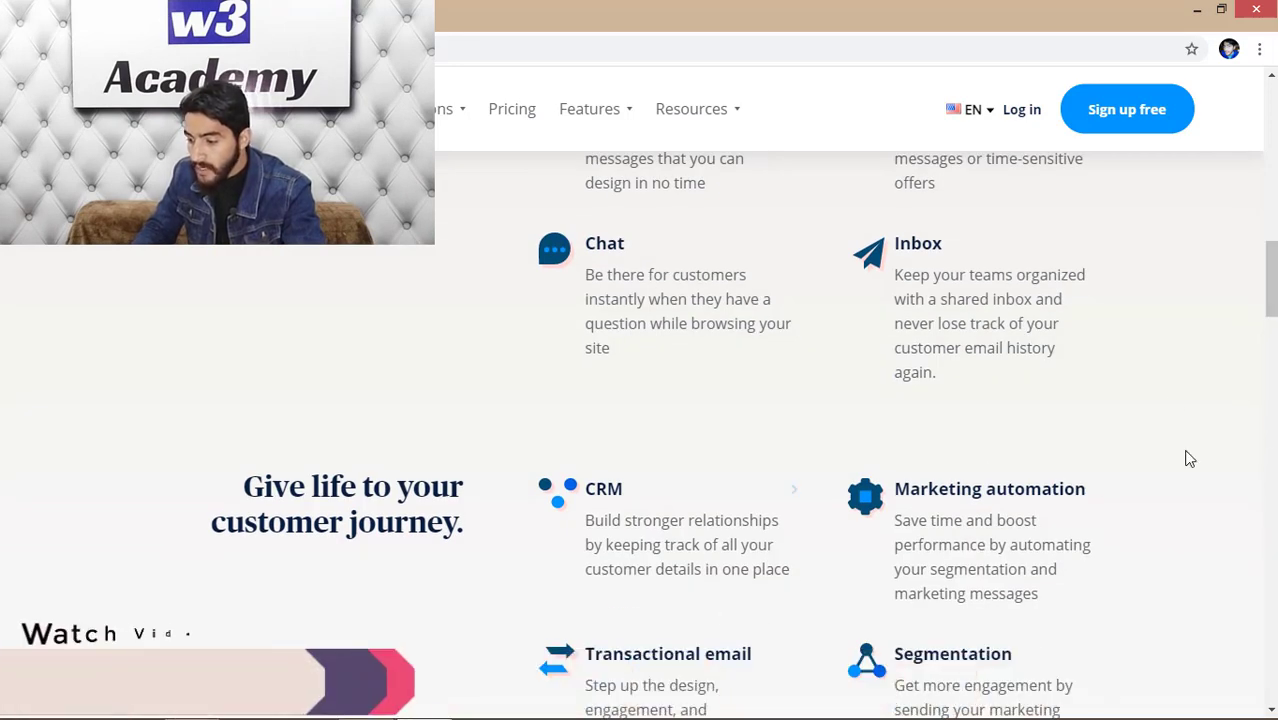
scroll(760, 400, "down", 2)
scroll(760, 400, "up", 3)
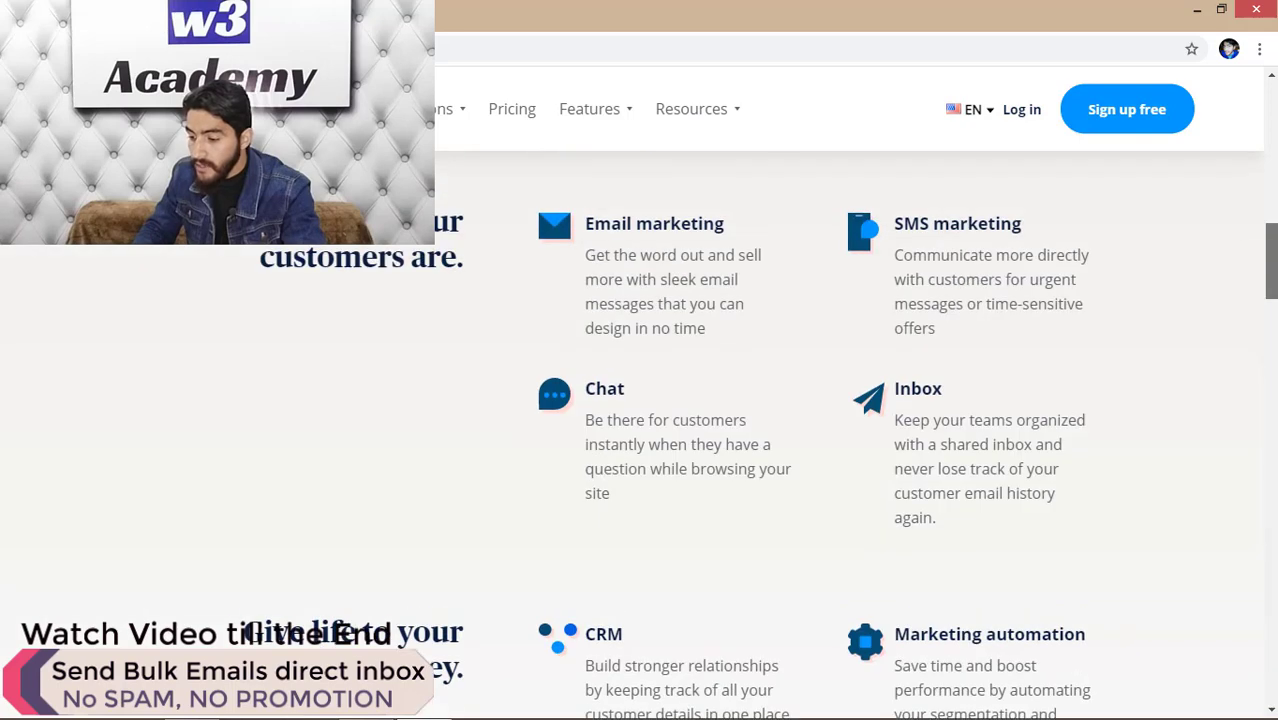
left_click(666, 298)
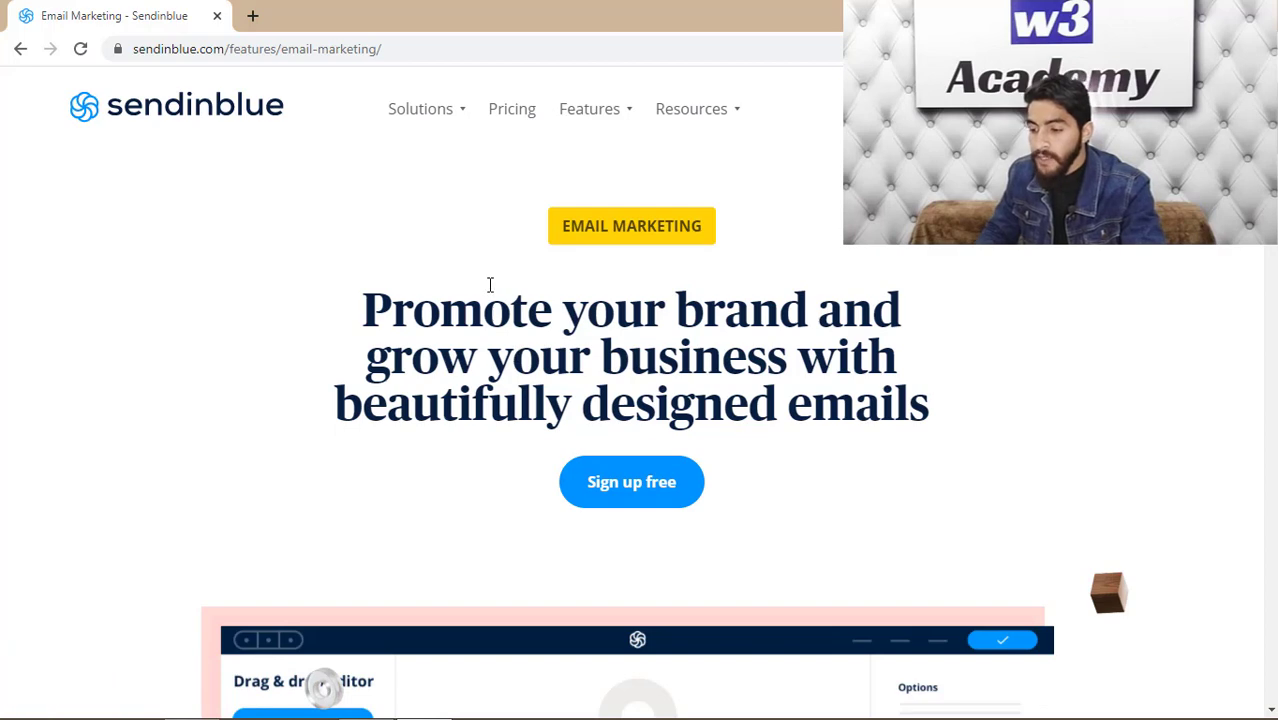
Step: Open Pricing in a new tab and review the Free plan's 300 emails/day and unlimited contacts
middle_click(519, 123)
left_click(360, 14)
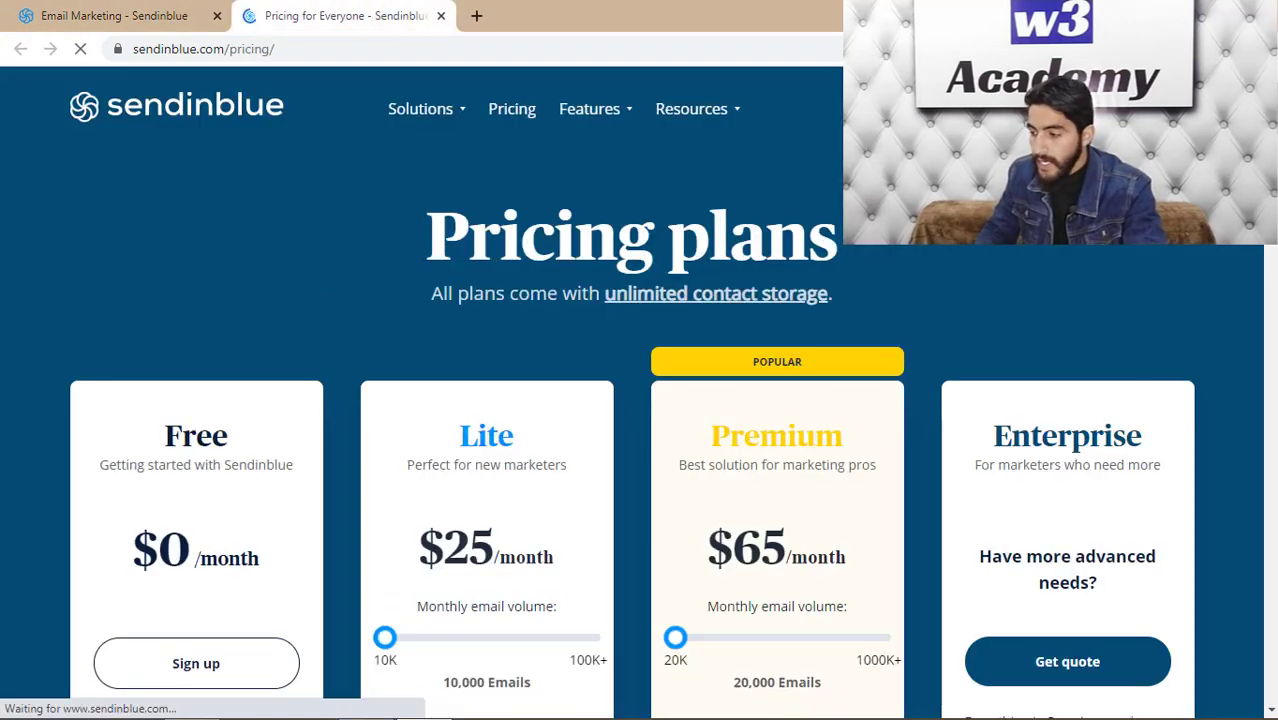
scroll(640, 400, "down", 2)
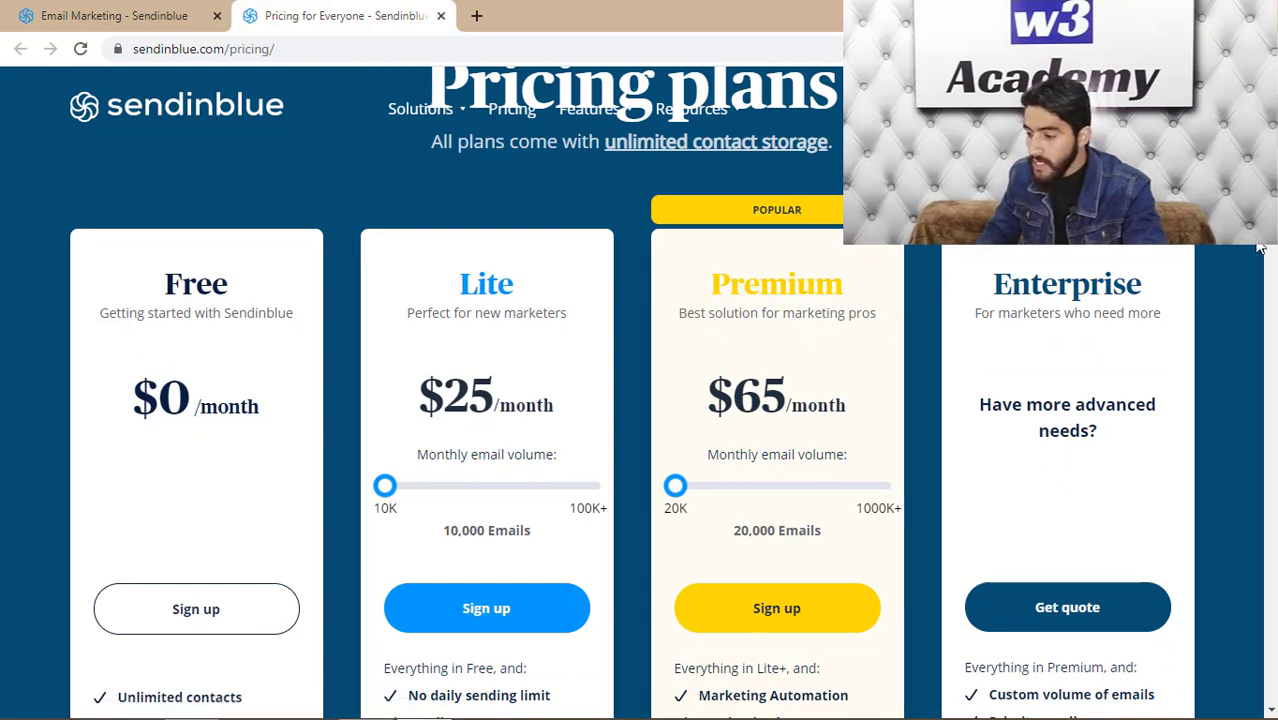
scroll(640, 400, "down", 2)
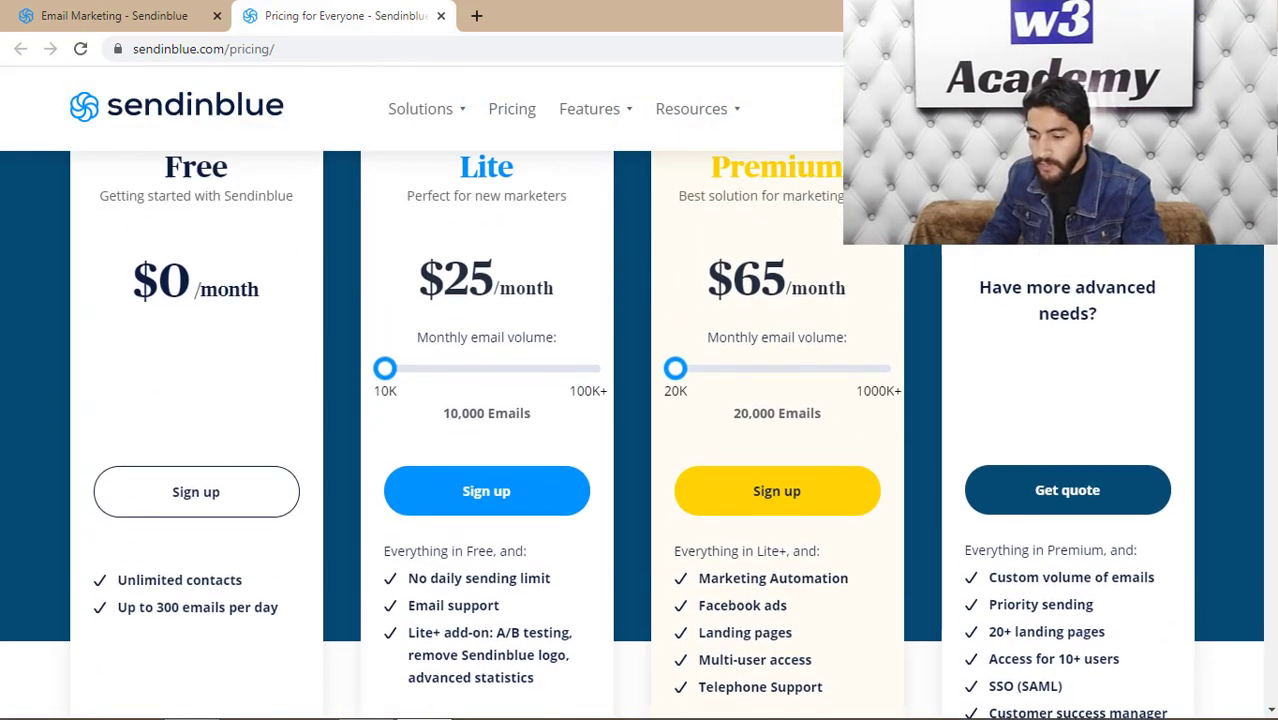
scroll(640, 400, "down", 1)
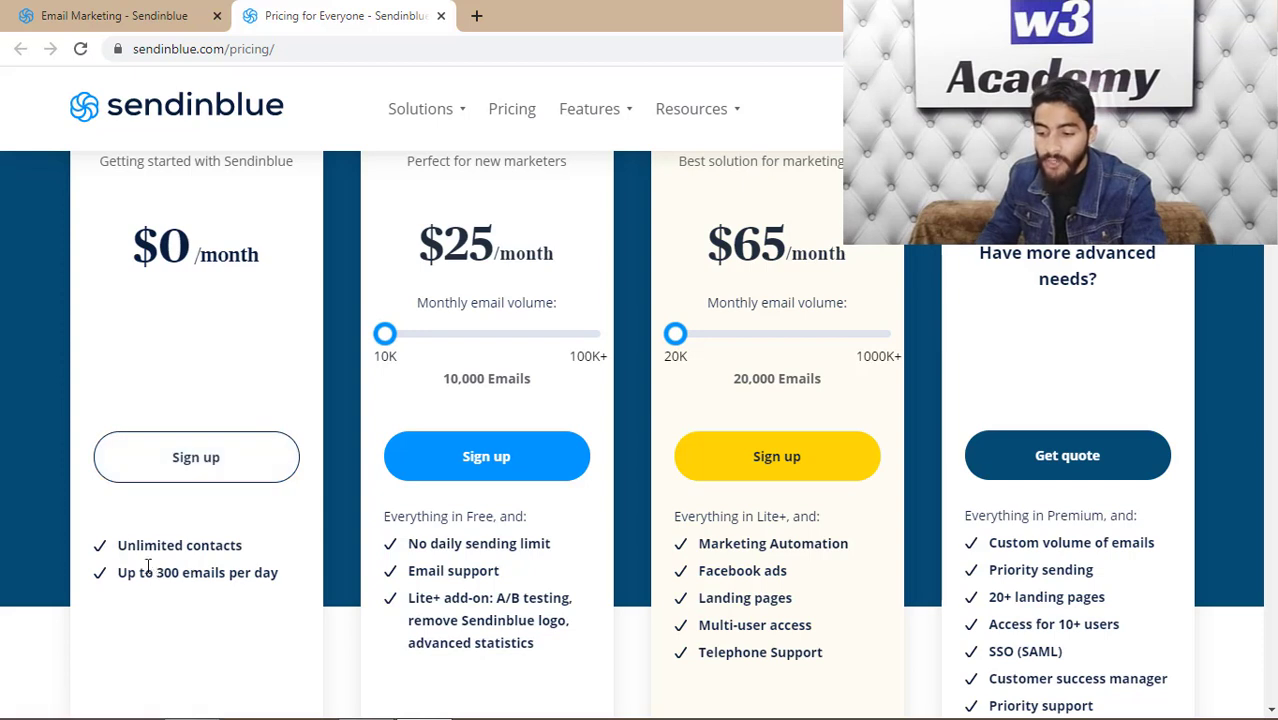
left_click_drag(120, 572, 279, 572)
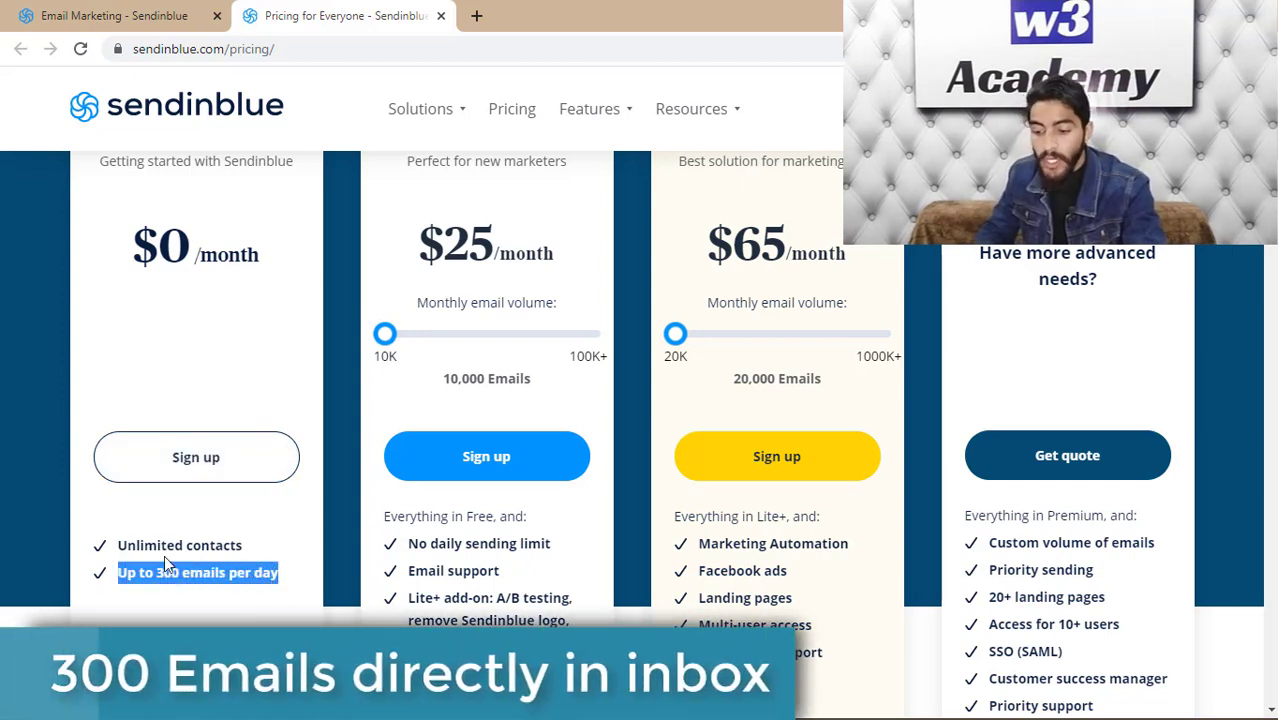
left_click_drag(118, 545, 243, 546)
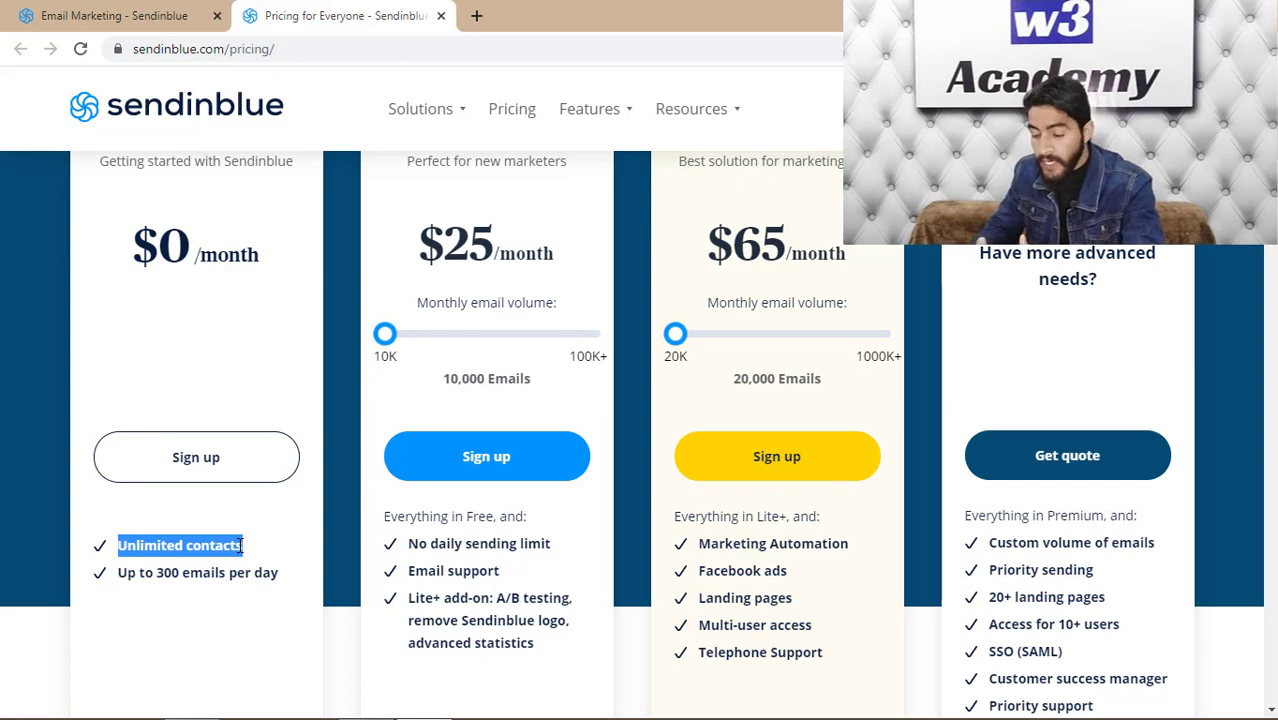
left_click(220, 289)
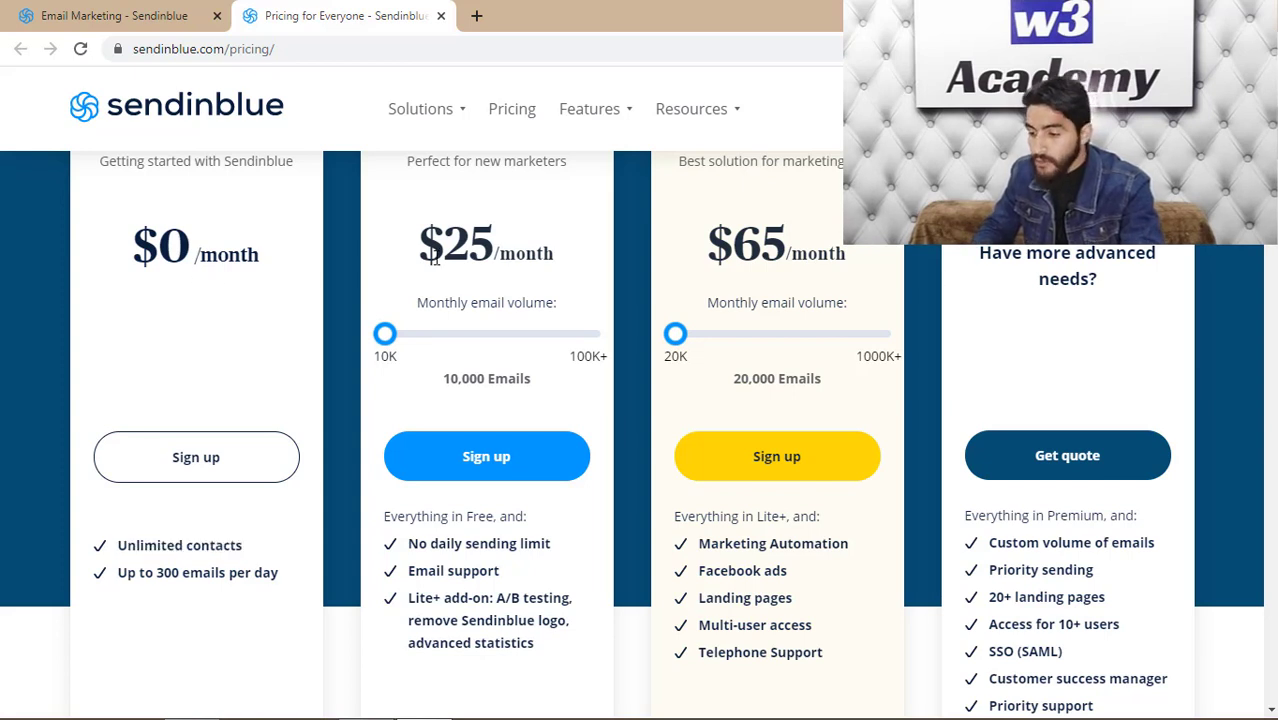
Step: Review the Lite plan: $25 monthly, no daily sending limit, email support, Lite+ add-ons
scroll(640, 430, "up", 1)
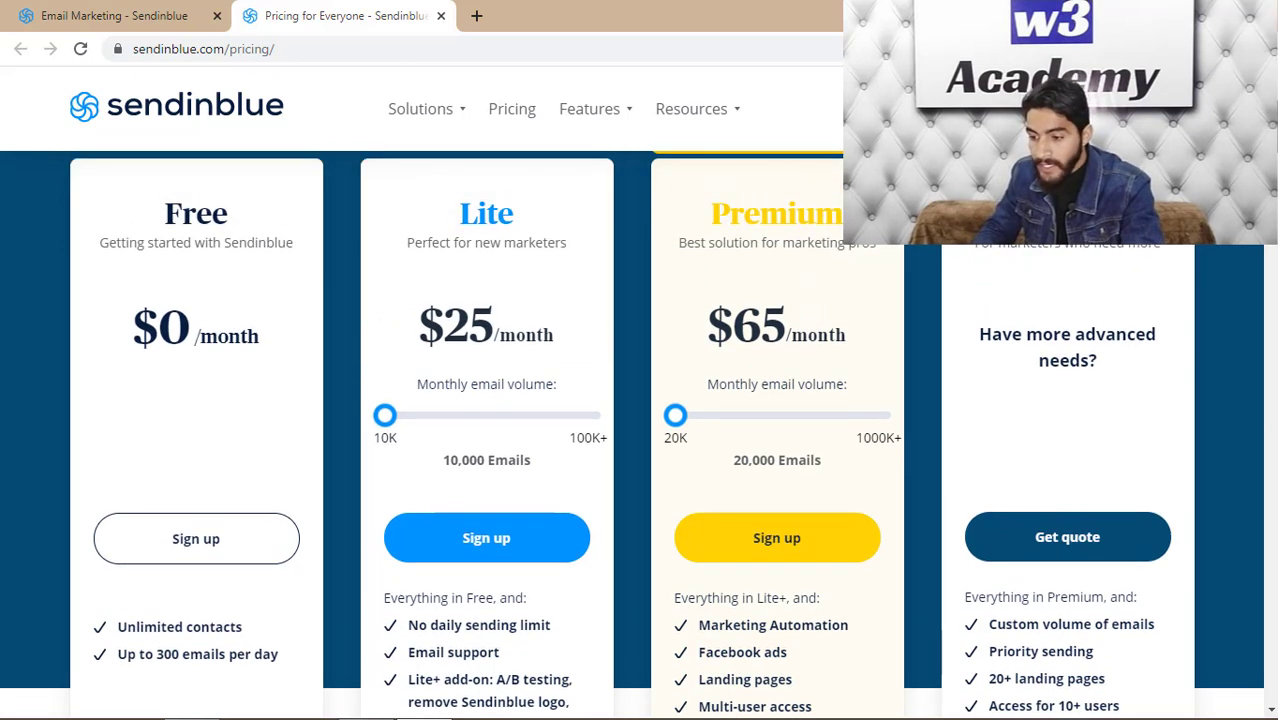
scroll(640, 430, "down", 1)
scroll(640, 430, "up", 1)
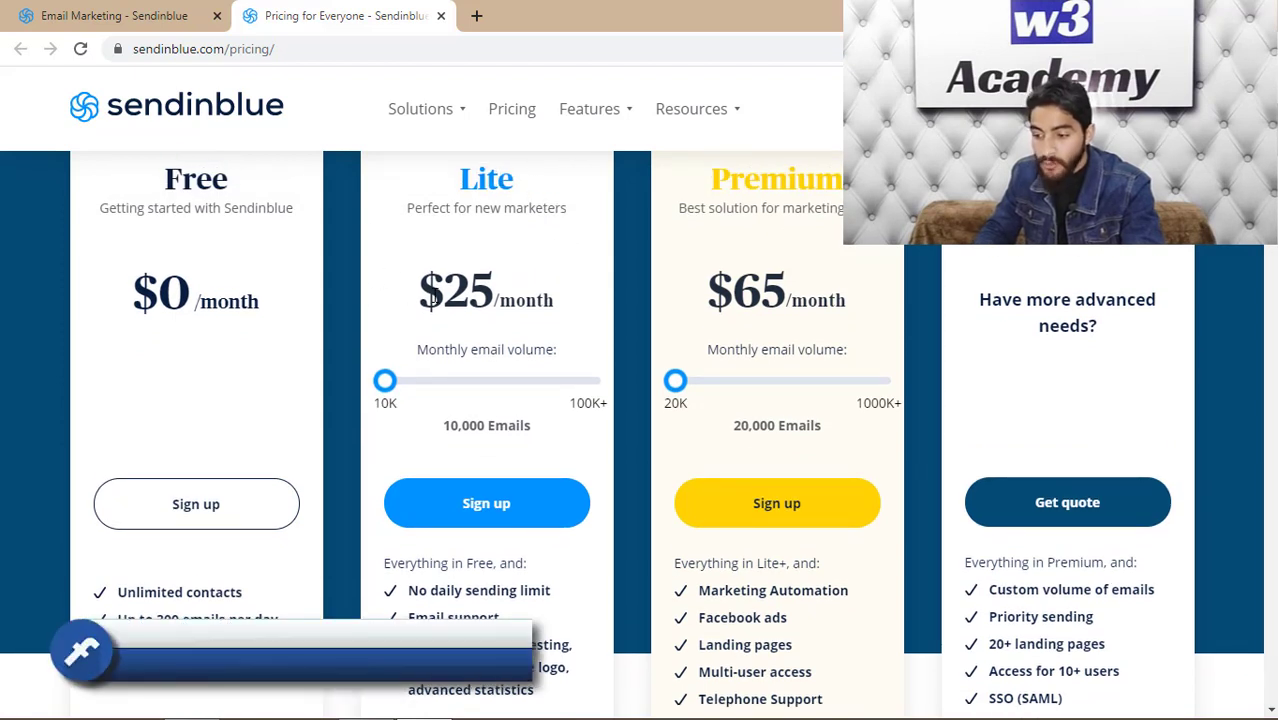
left_click_drag(443, 292, 515, 300)
left_click(515, 300)
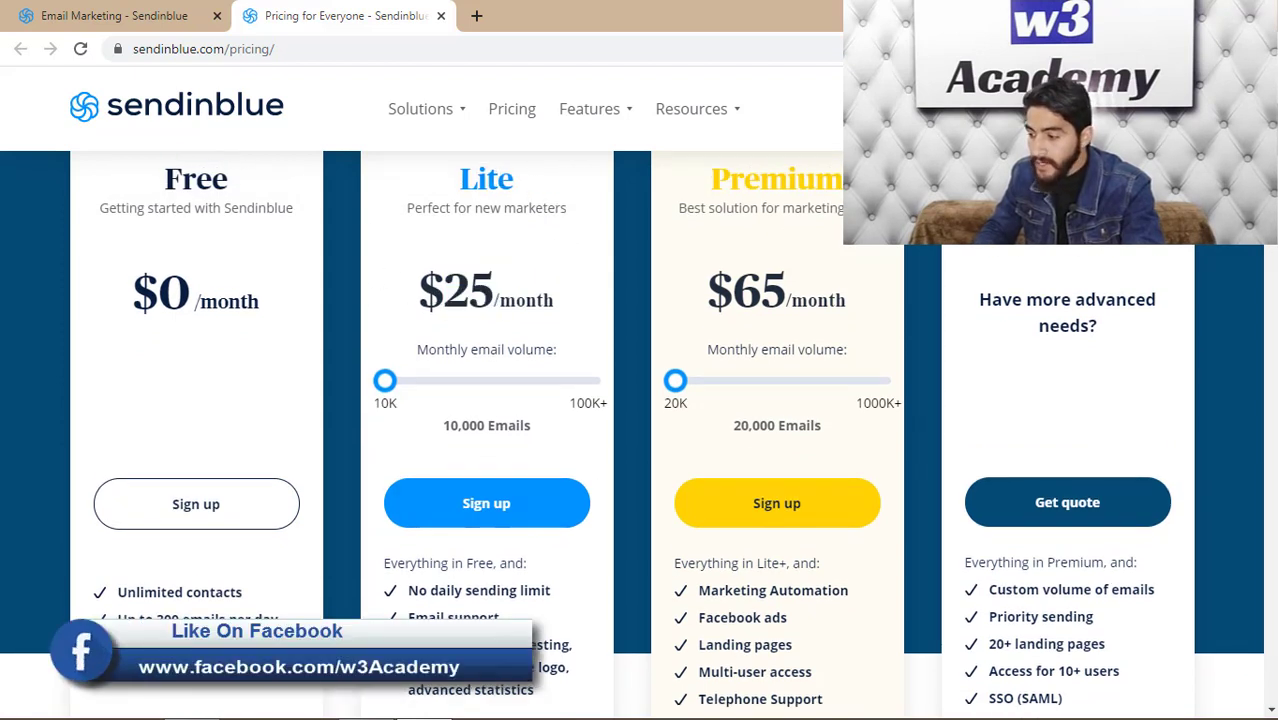
scroll(827, 394, "down", 3)
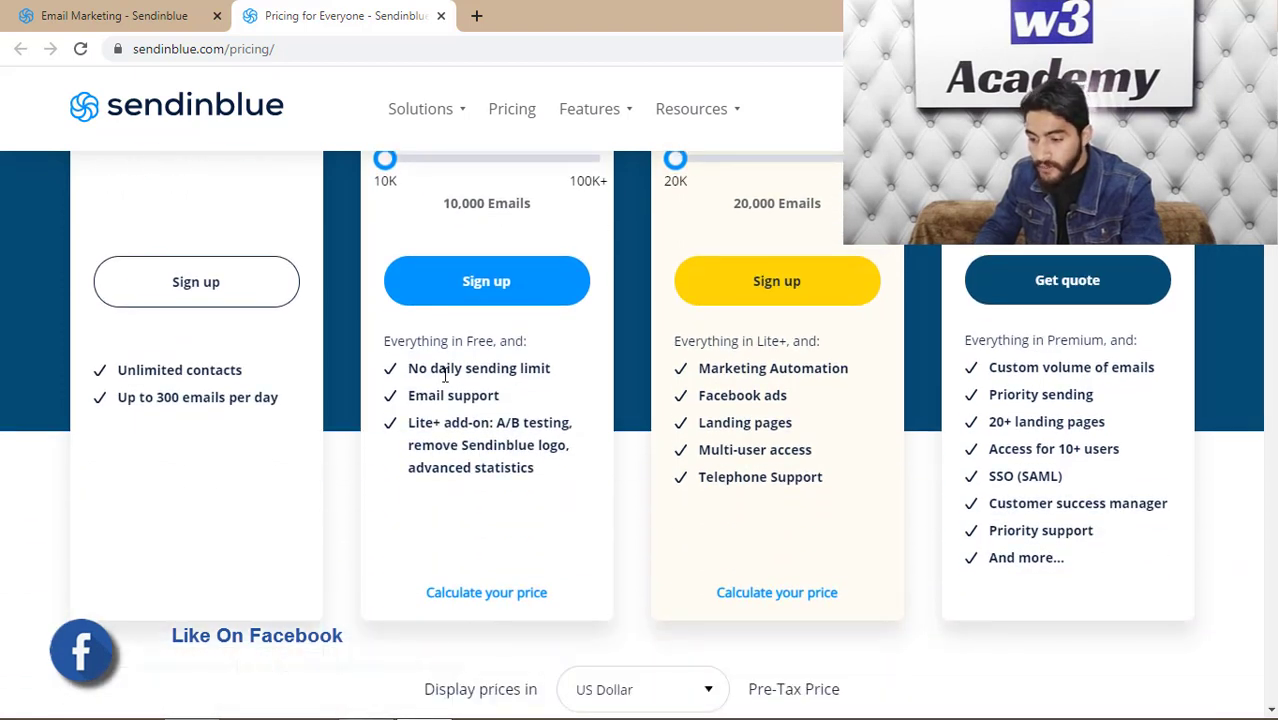
left_click_drag(409, 368, 563, 373)
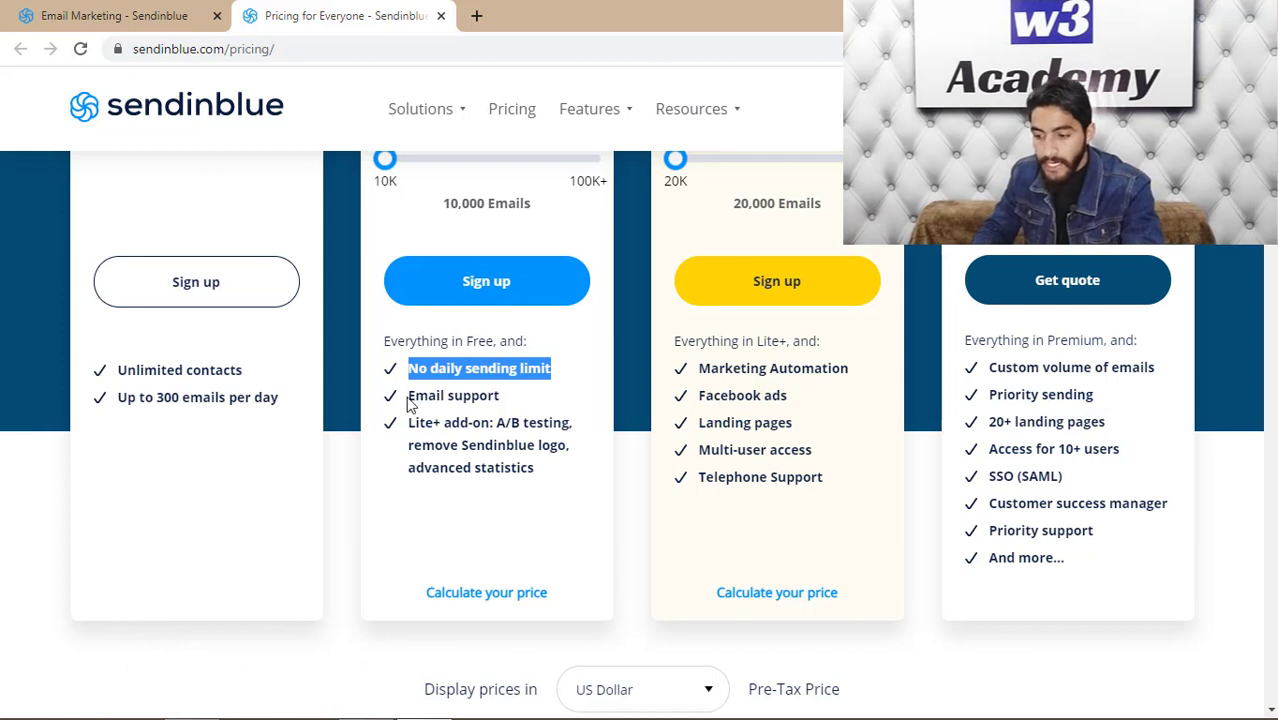
left_click_drag(410, 396, 503, 400)
left_click_drag(413, 422, 513, 441)
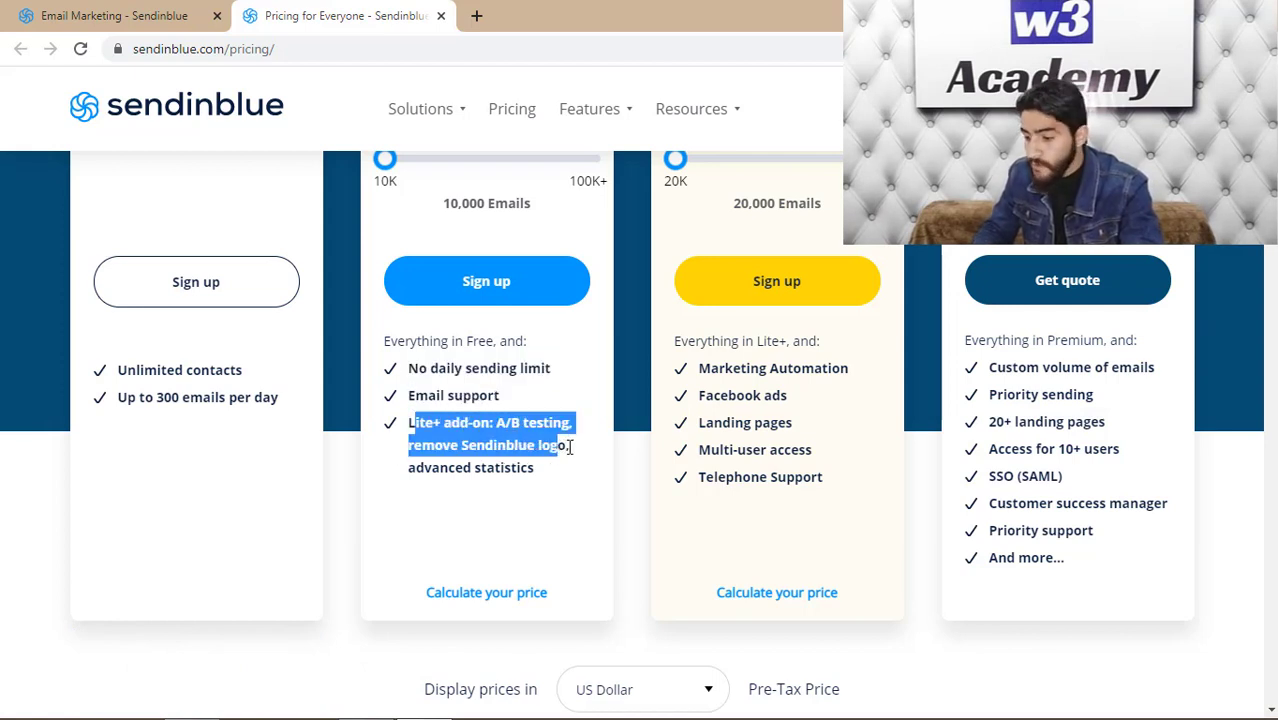
left_click_drag(571, 447, 555, 476)
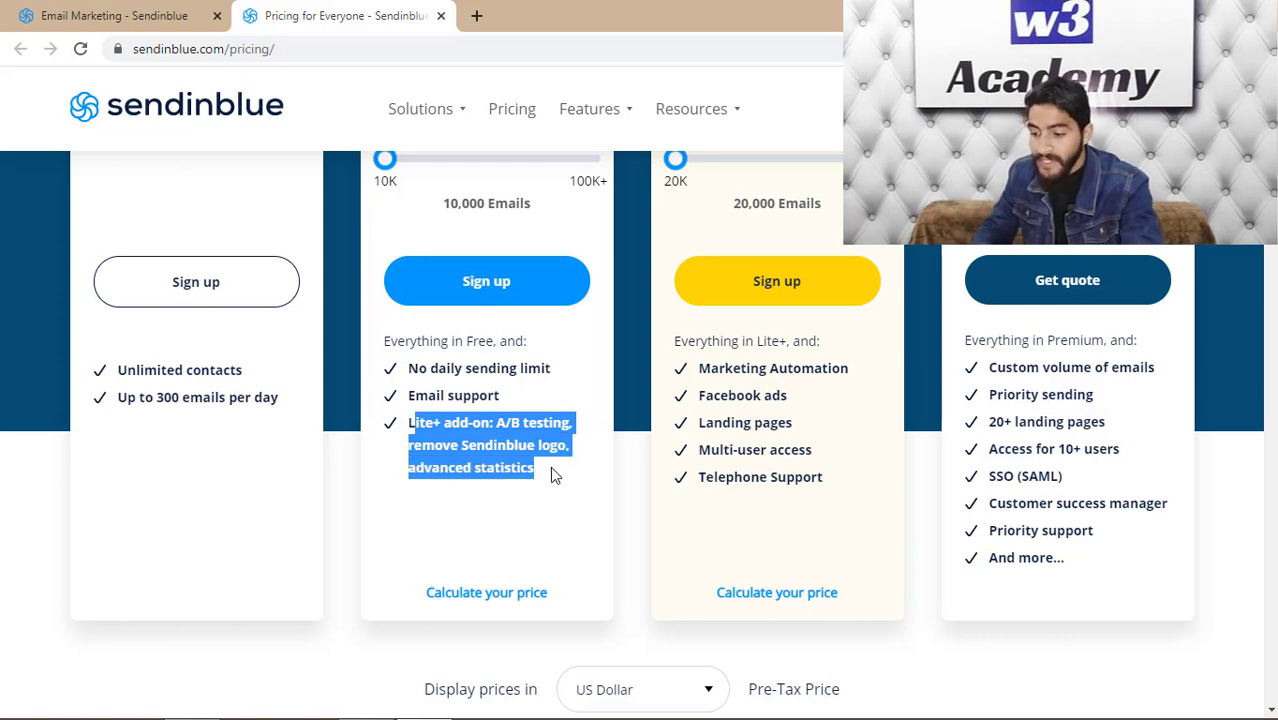
Step: Recheck the Free plan's heading and price, then return to the Email Marketing tab
scroll(1273, 160, "up", 2)
left_click_drag(1273, 155, 1273, 156)
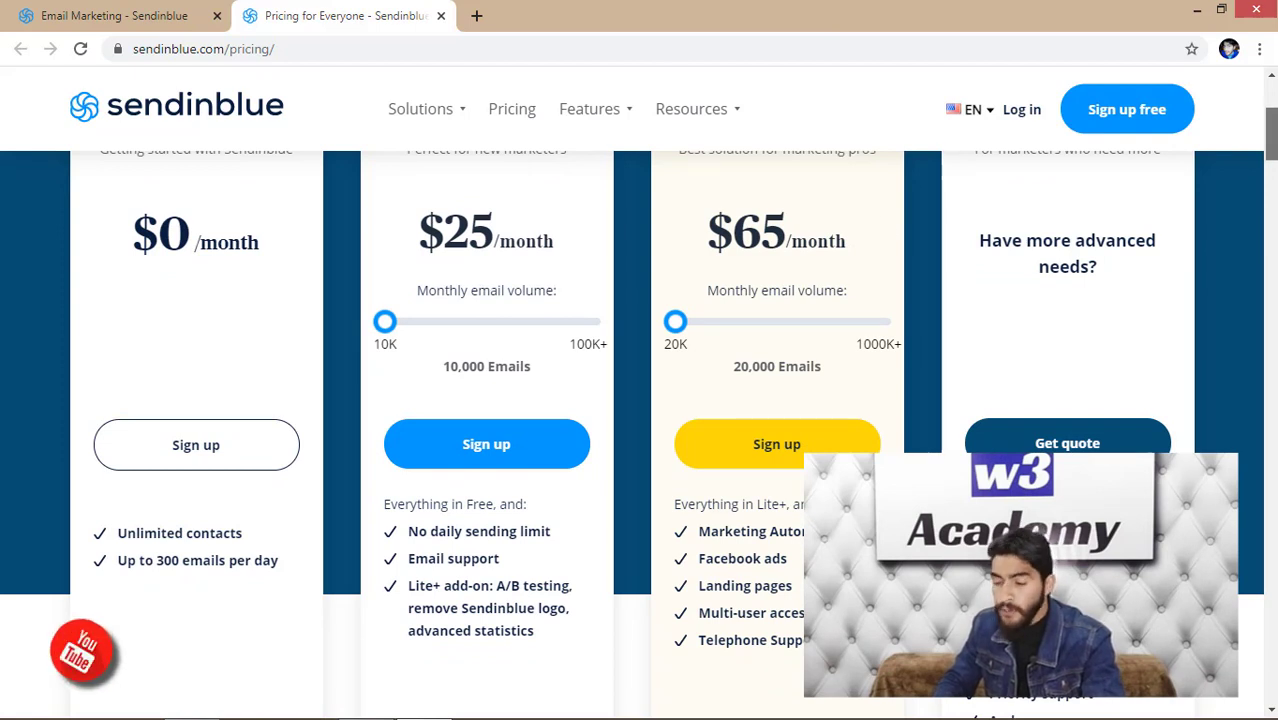
left_click_drag(1272, 130, 1272, 118)
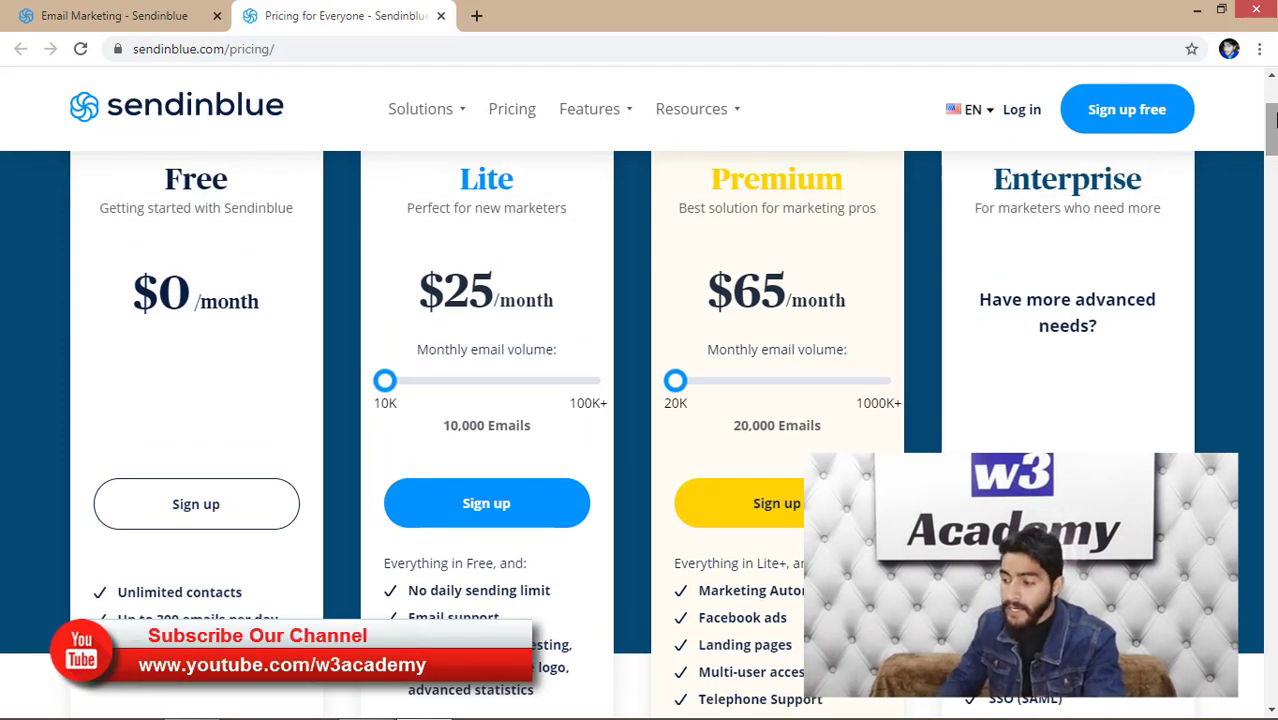
left_click_drag(1272, 130, 1272, 128)
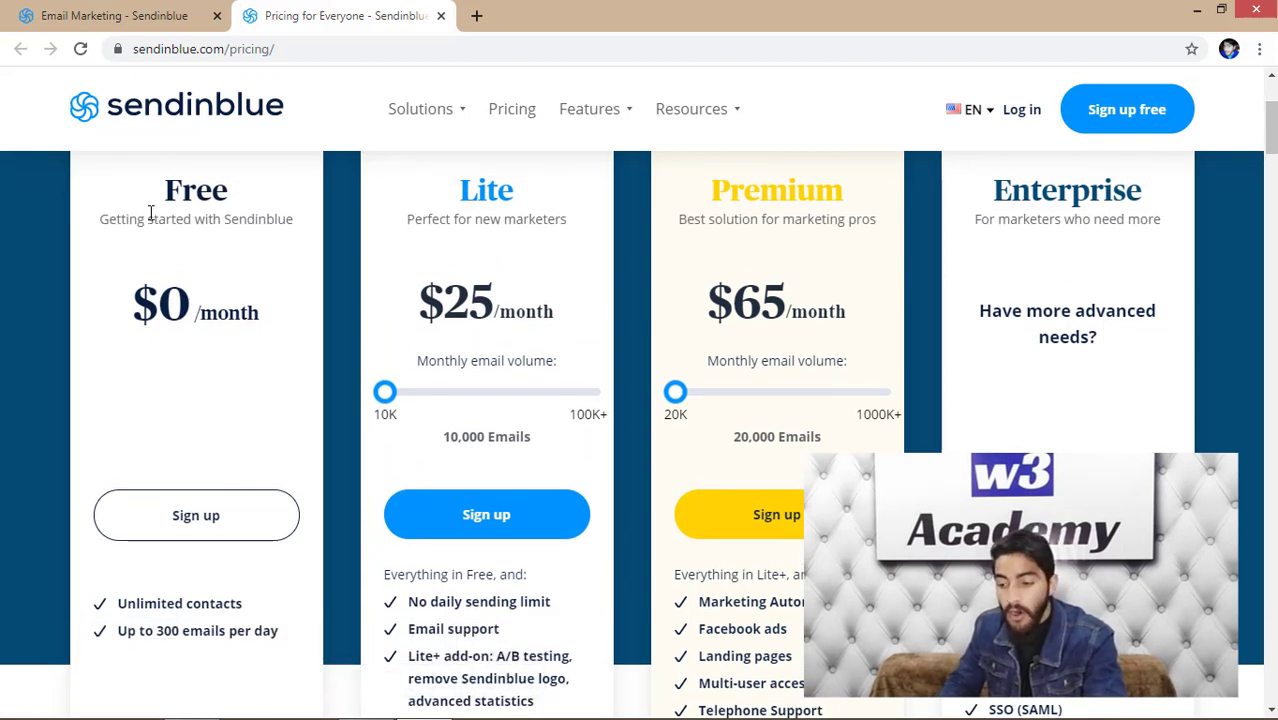
left_click_drag(161, 207, 156, 641)
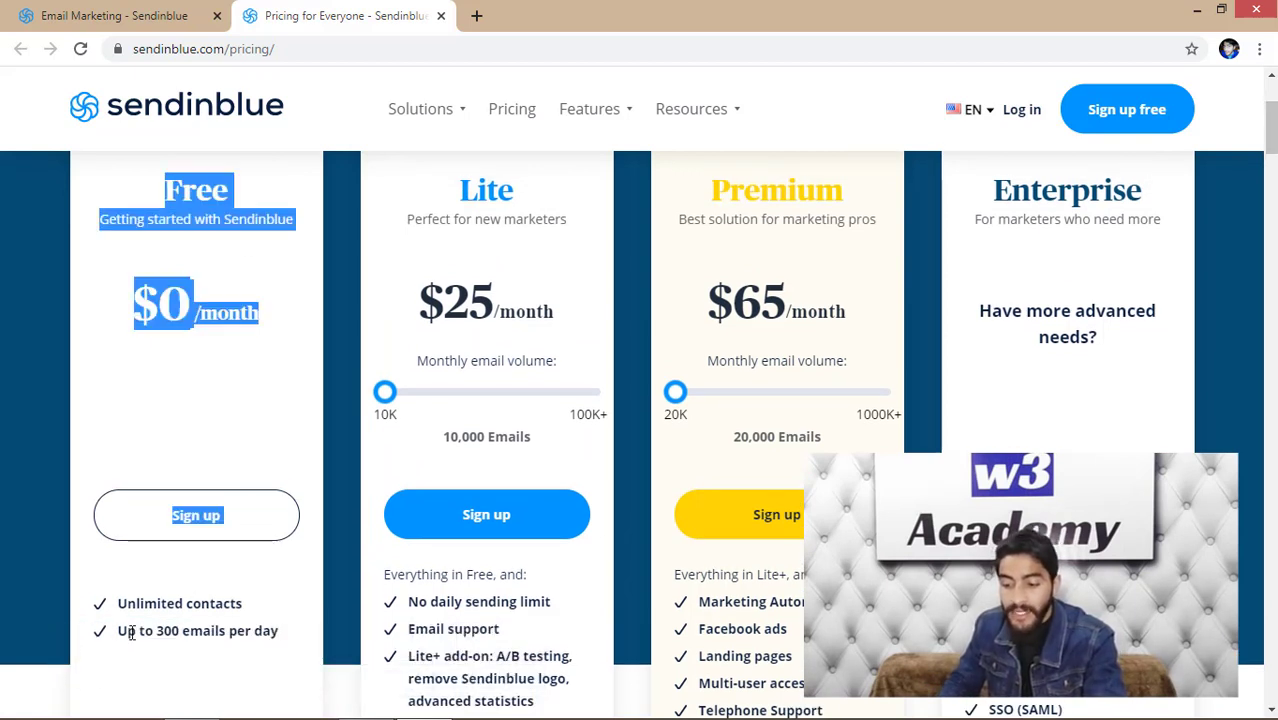
left_click(131, 633)
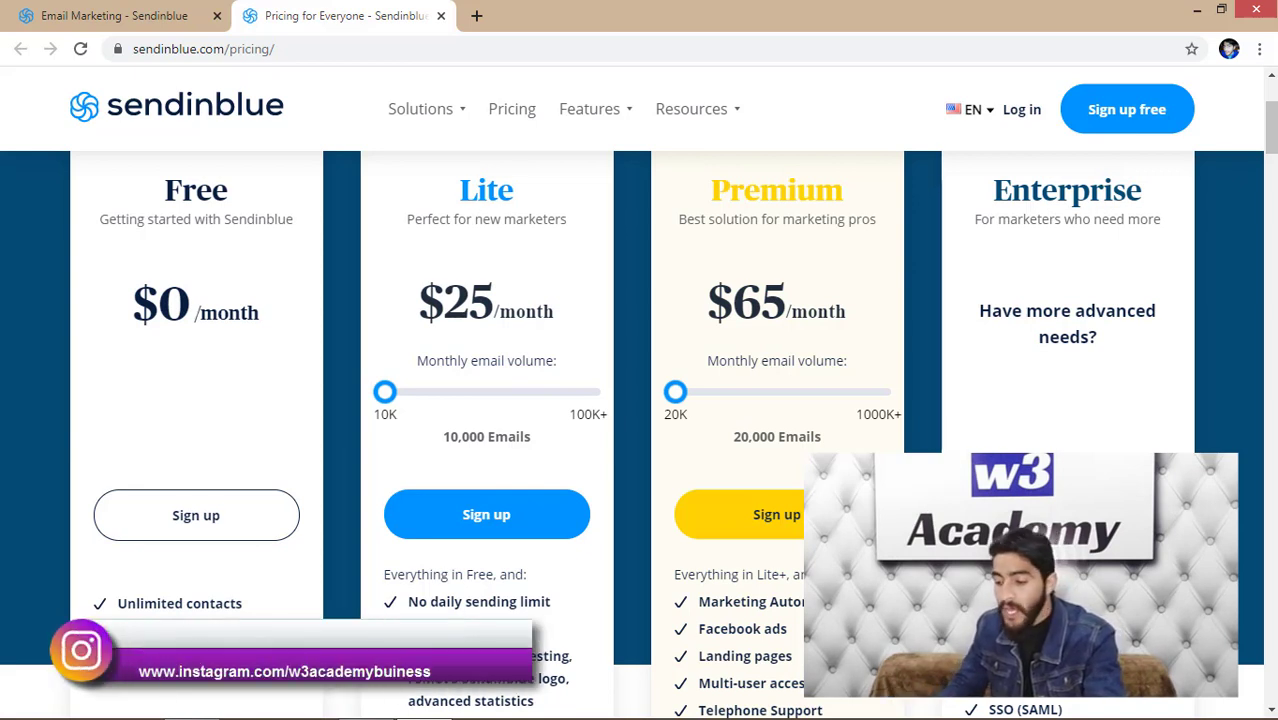
left_click(118, 16)
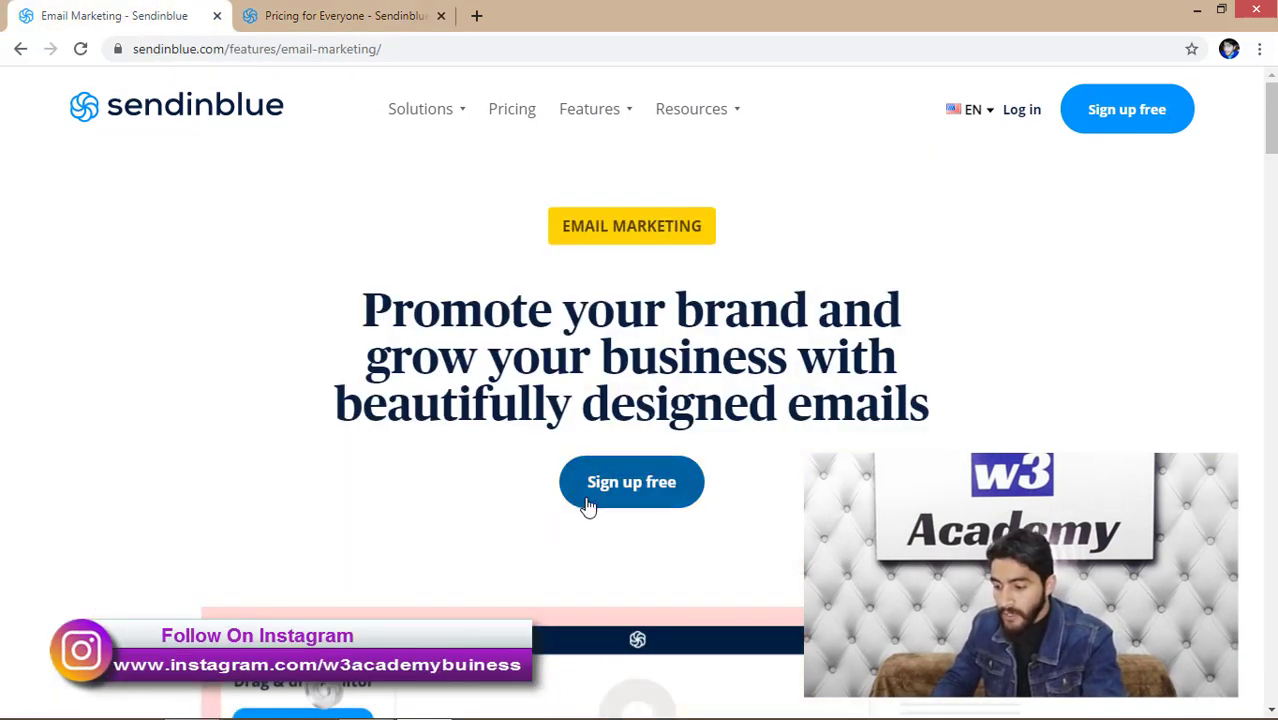
Step: Start a free account signup, going through company, email and password fields, then choose Google sign-up
left_click(660, 490)
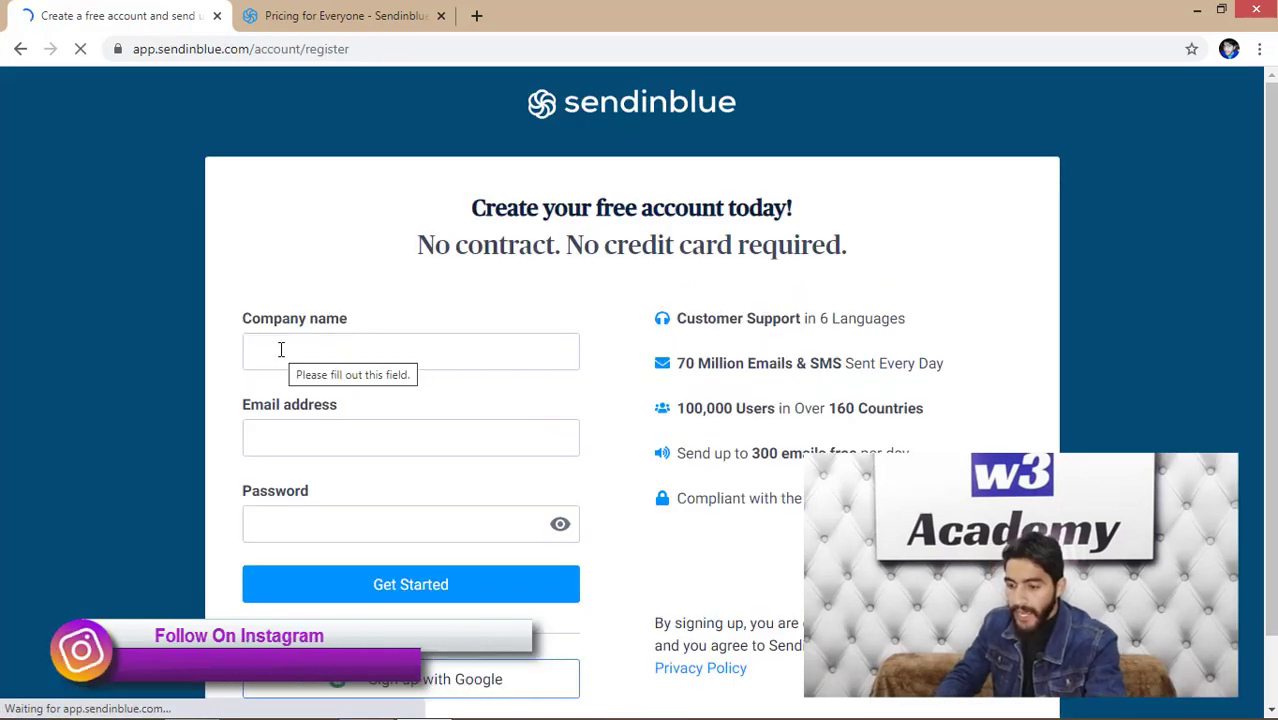
left_click(305, 350)
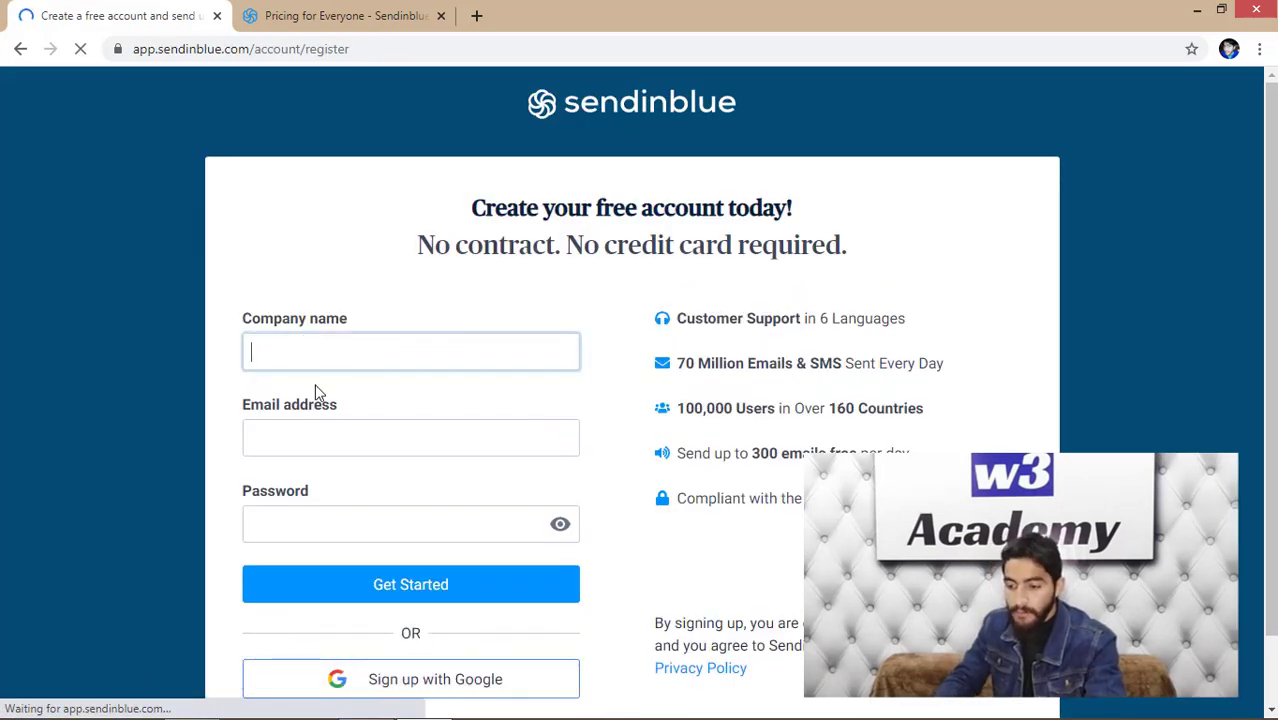
left_click(275, 430)
left_click(292, 530)
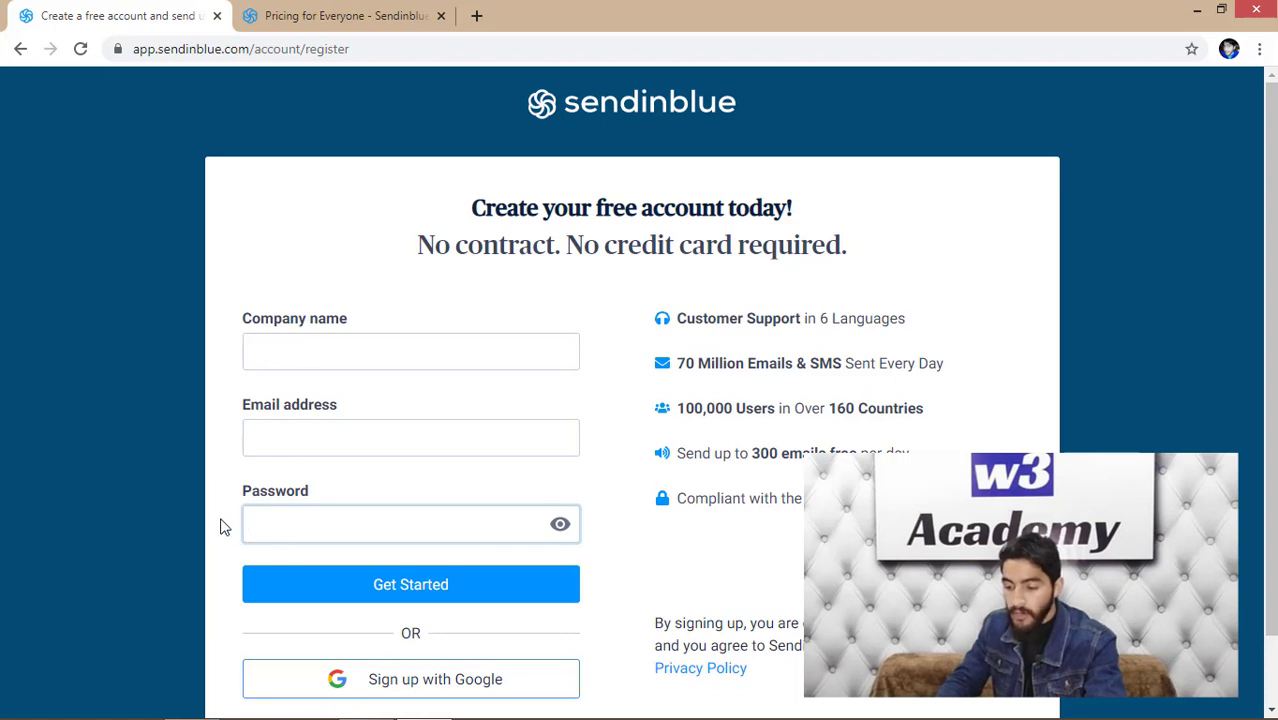
scroll(222, 527, "down", 1)
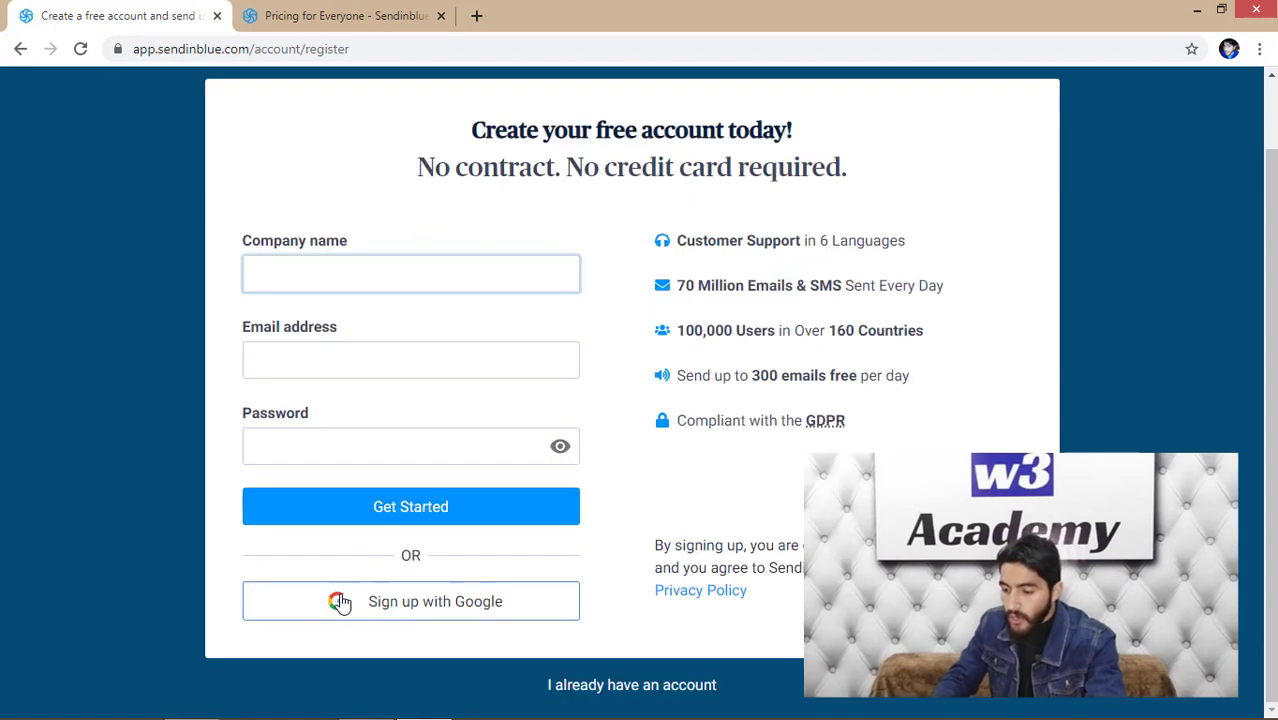
left_click(420, 610)
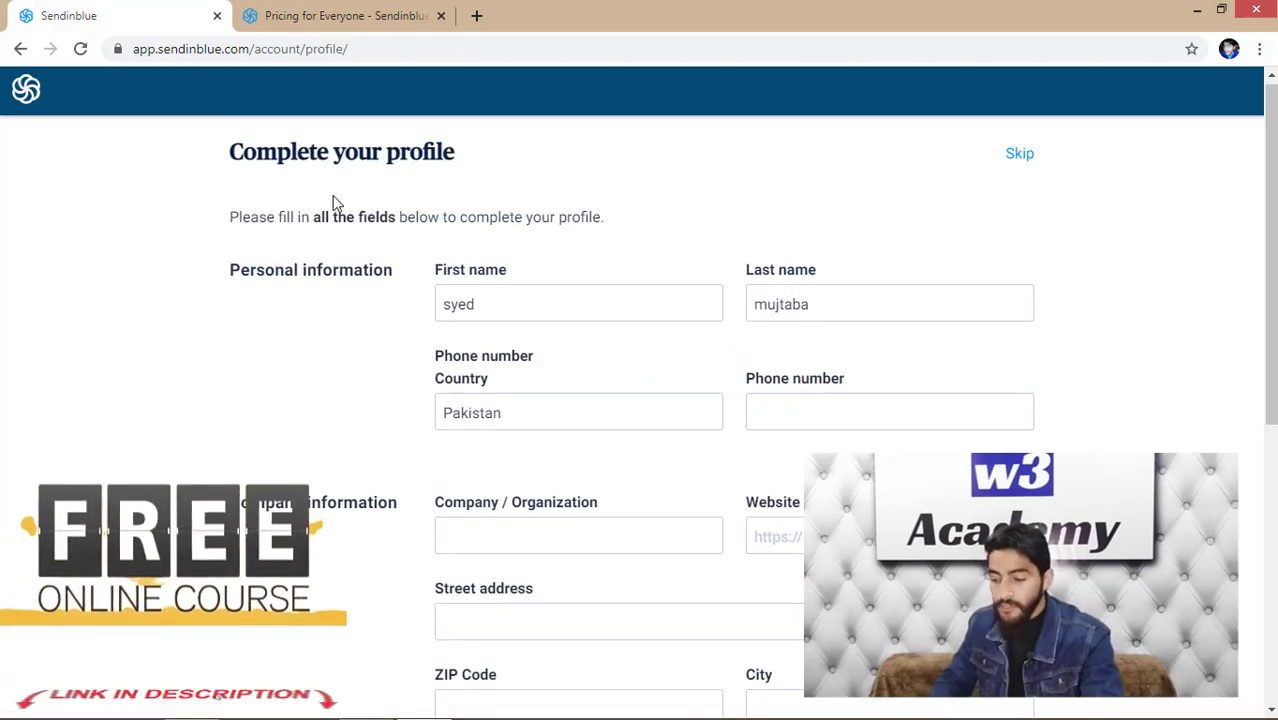
Step: Submit the completed profile, continue on the Free plan and begin importing contacts
scroll(1268, 295, "down", 1)
scroll(756, 325, "down", 5)
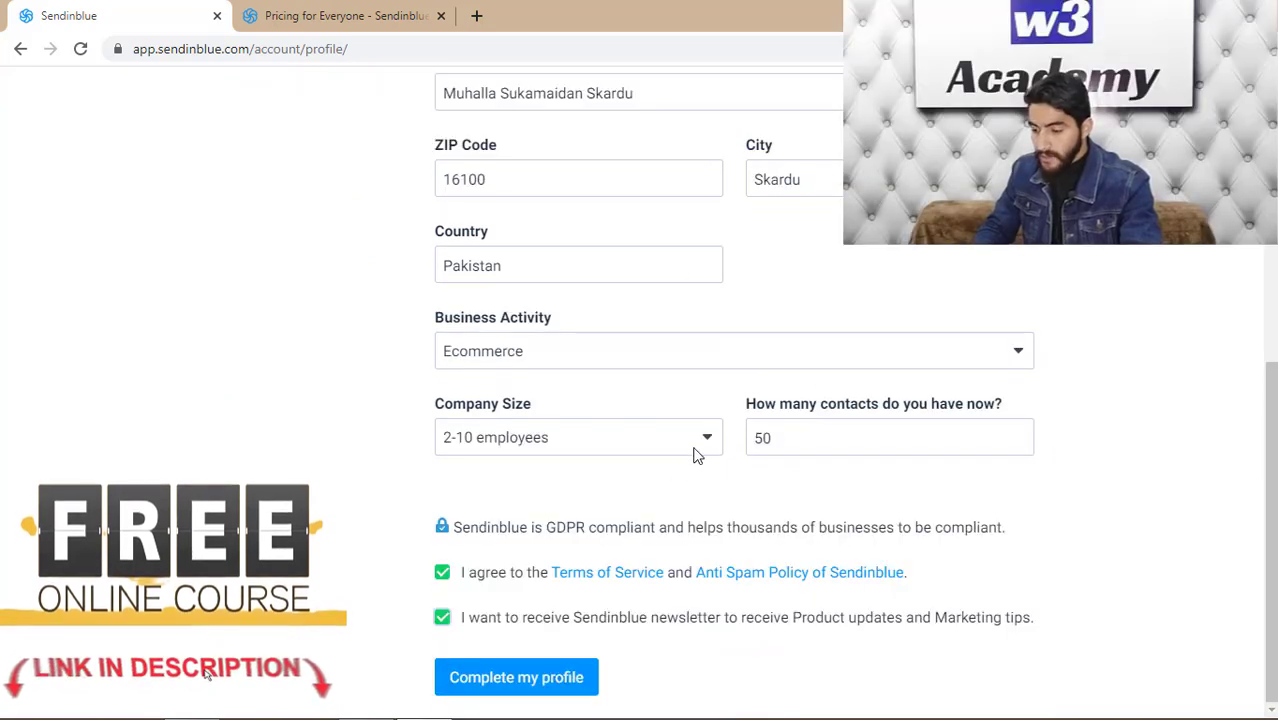
left_click(495, 677)
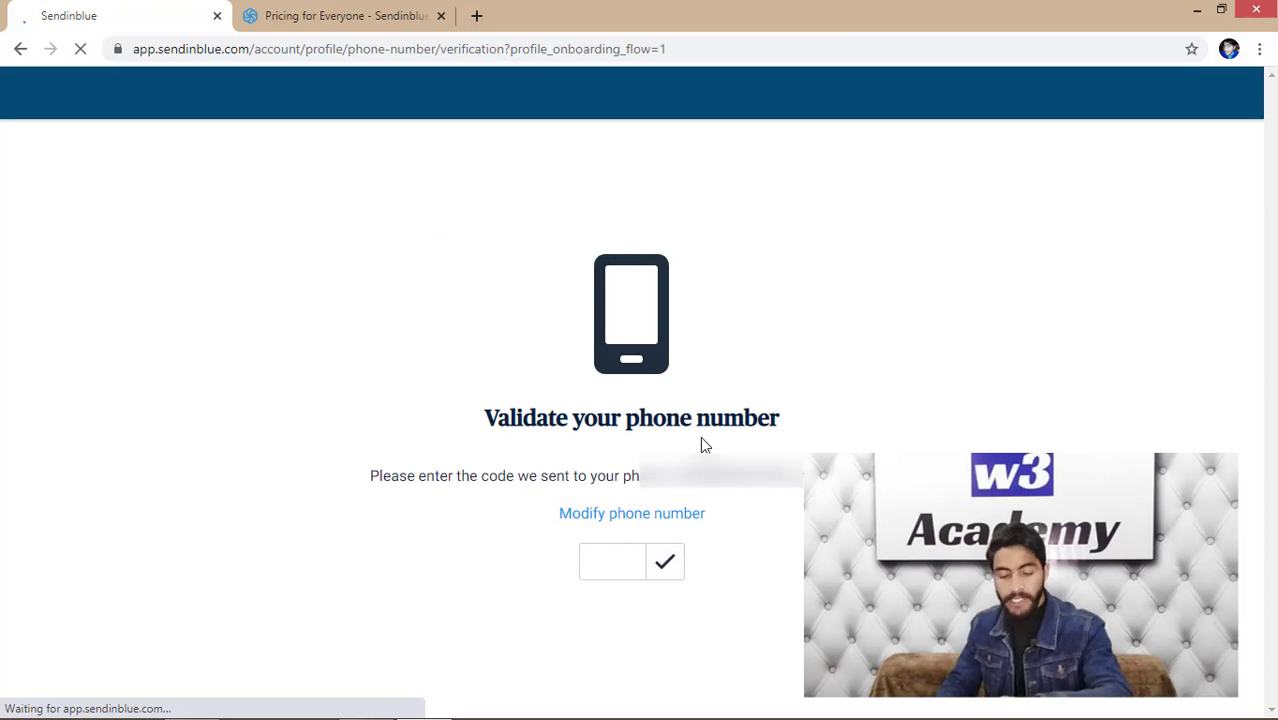
left_click_drag(1272, 142, 1274, 189)
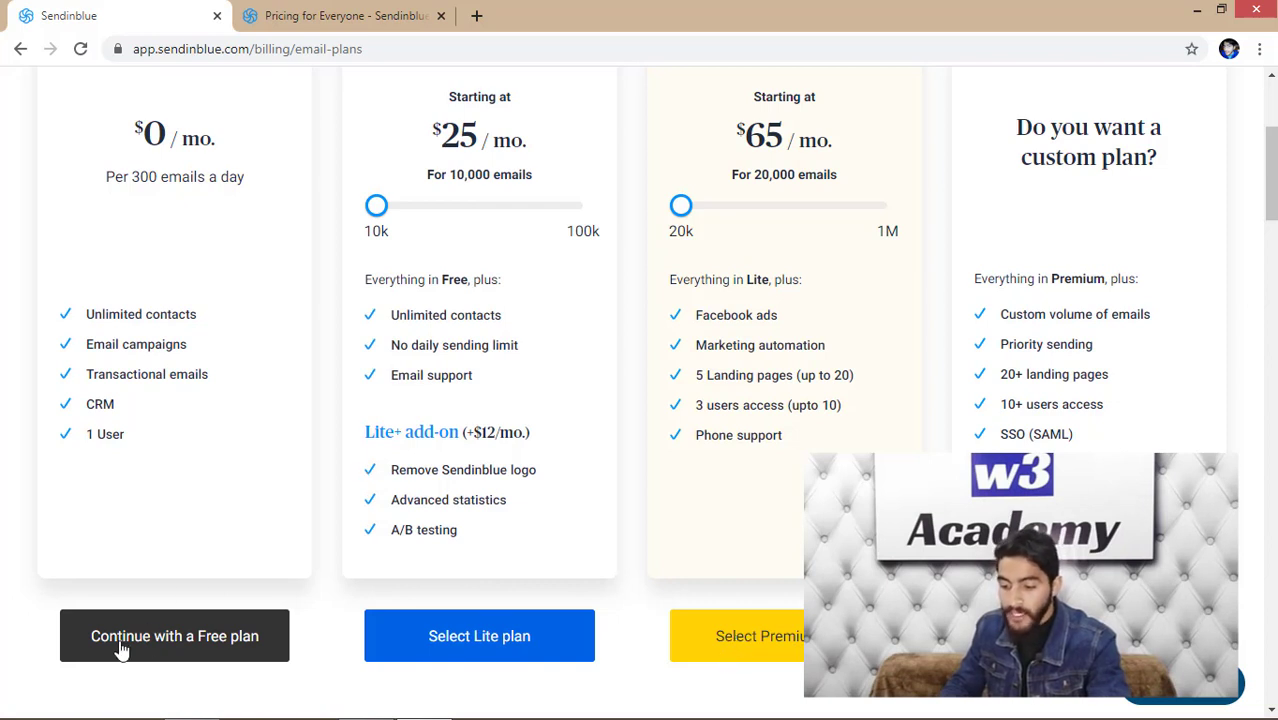
left_click(166, 644)
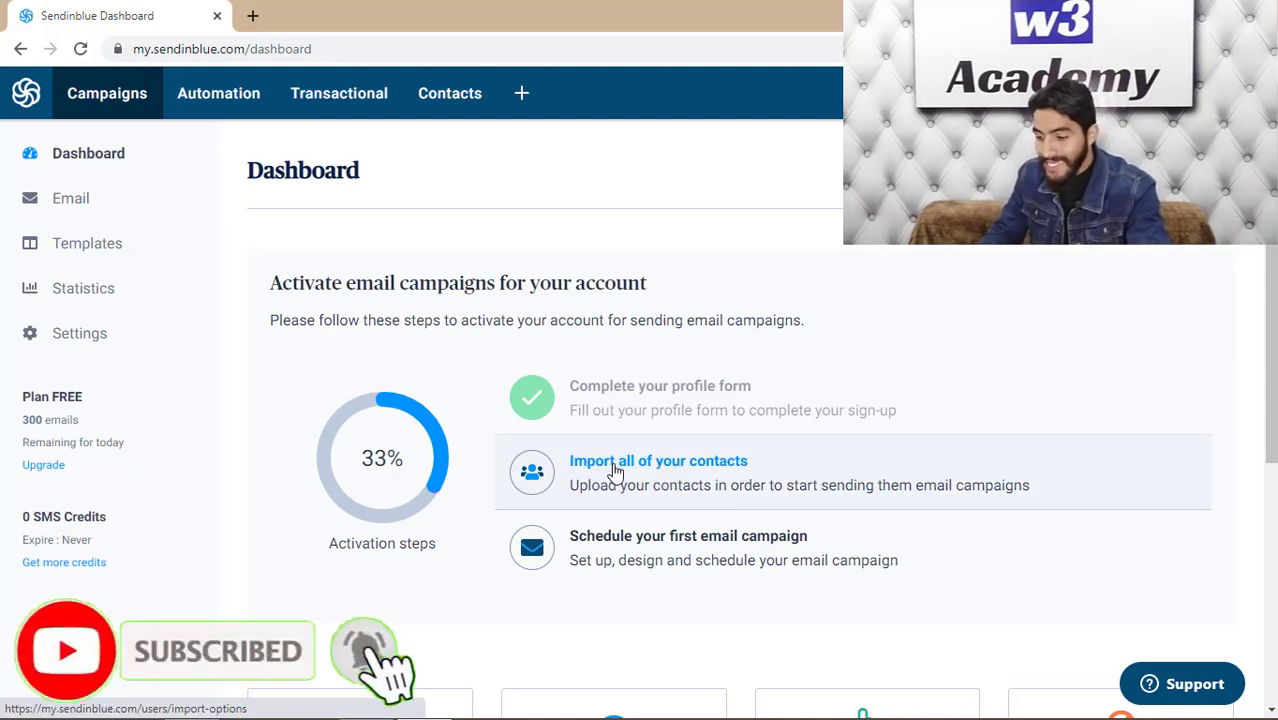
left_click(614, 472)
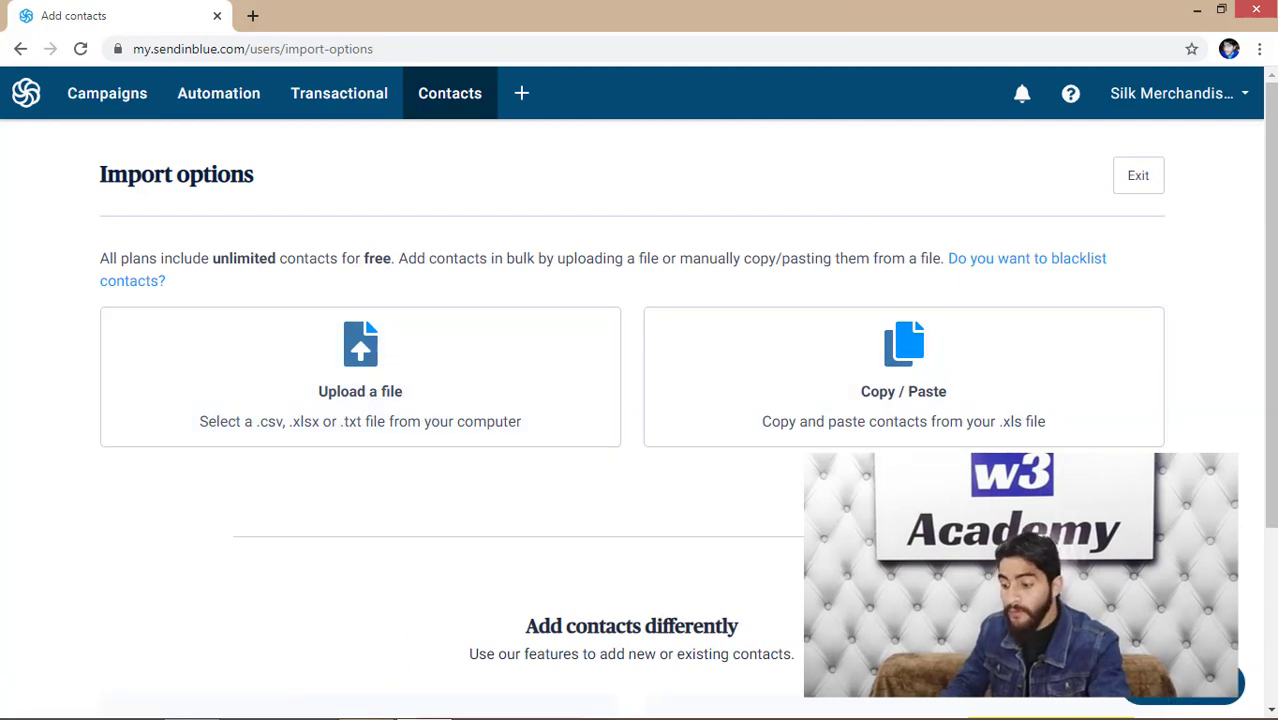
Step: Review the import options and choose to upload a contacts file
scroll(1243, 486, "down", 3)
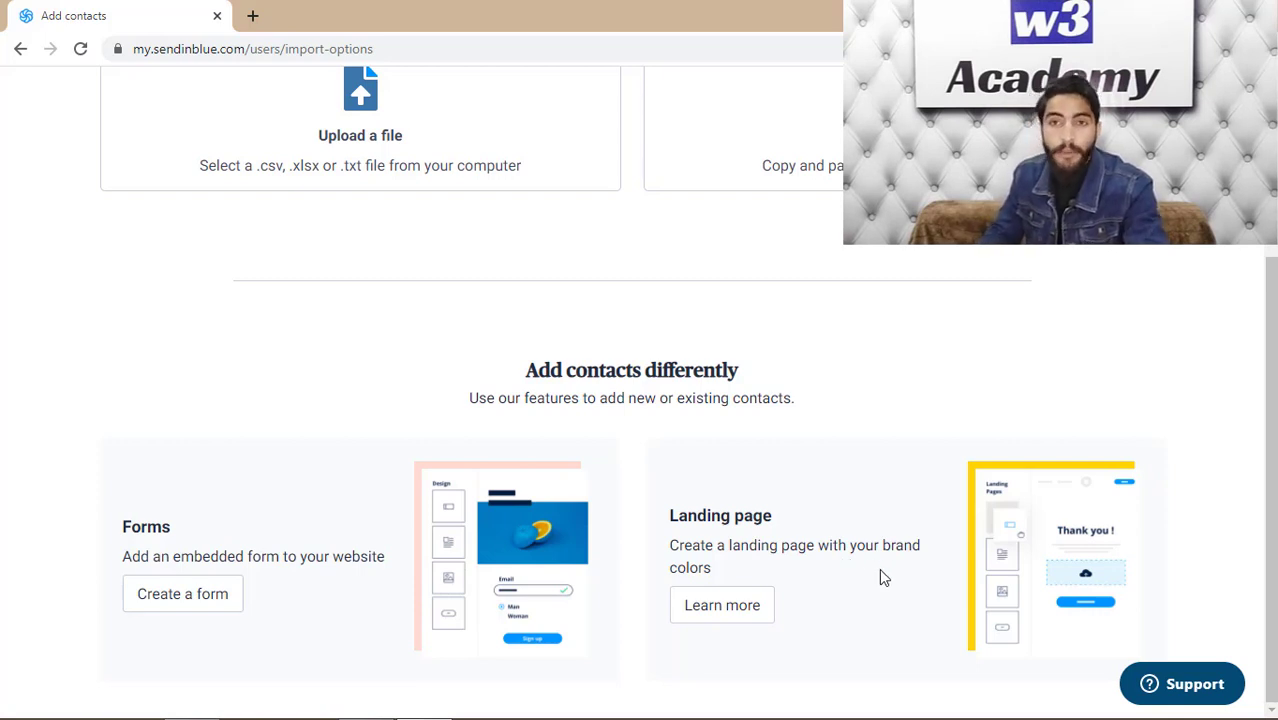
scroll(251, 459, "up", 3)
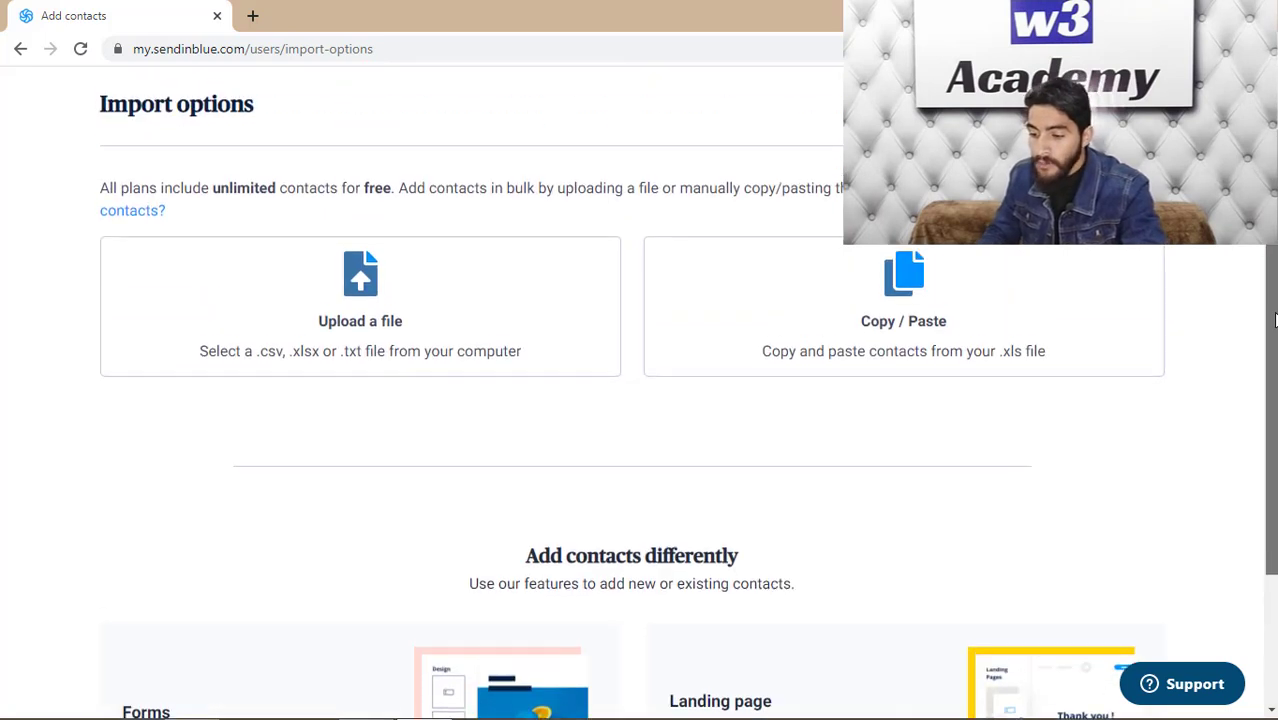
left_click(330, 395)
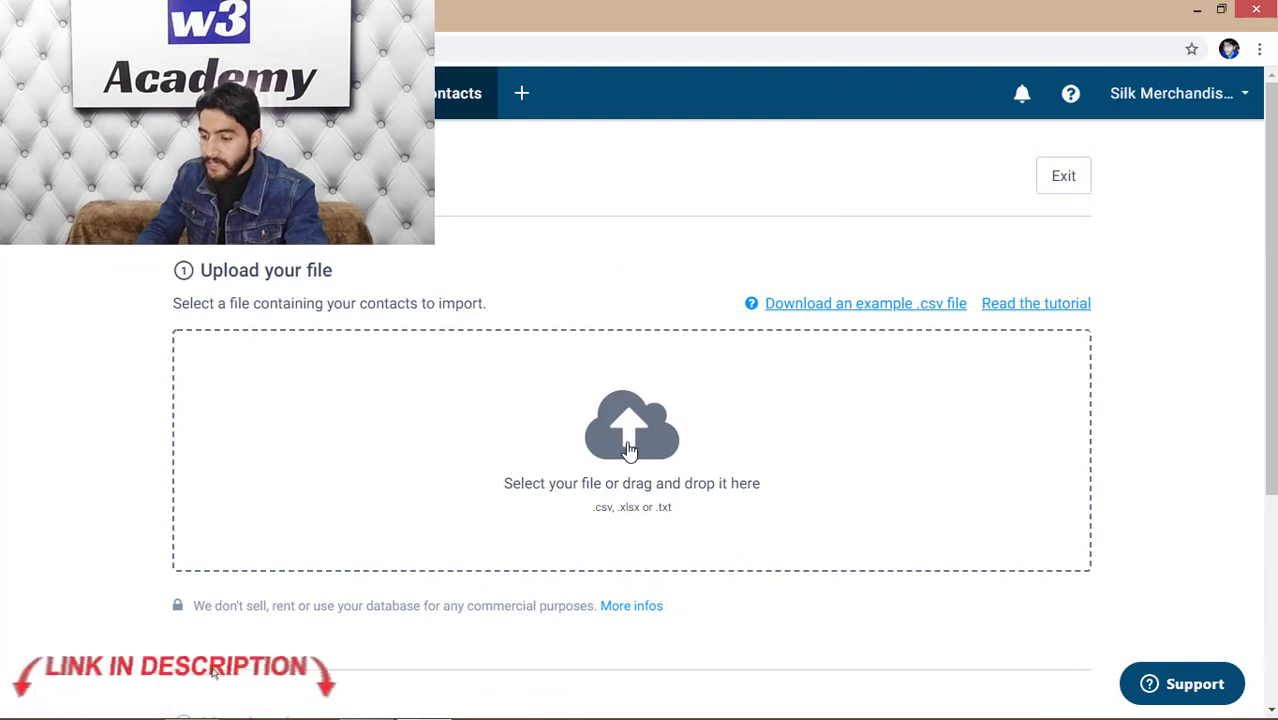
Step: Upload Email List.txt from the Desktop and confirm the file preview
left_click(630, 450)
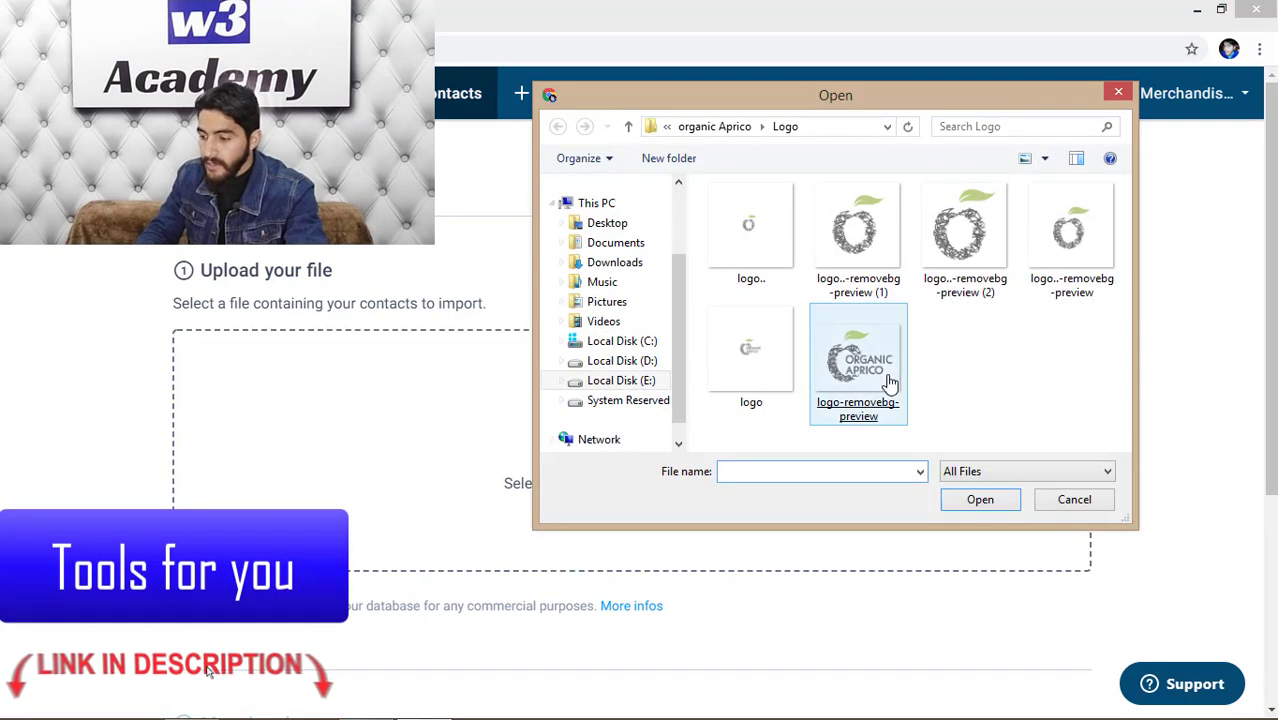
left_click(600, 225)
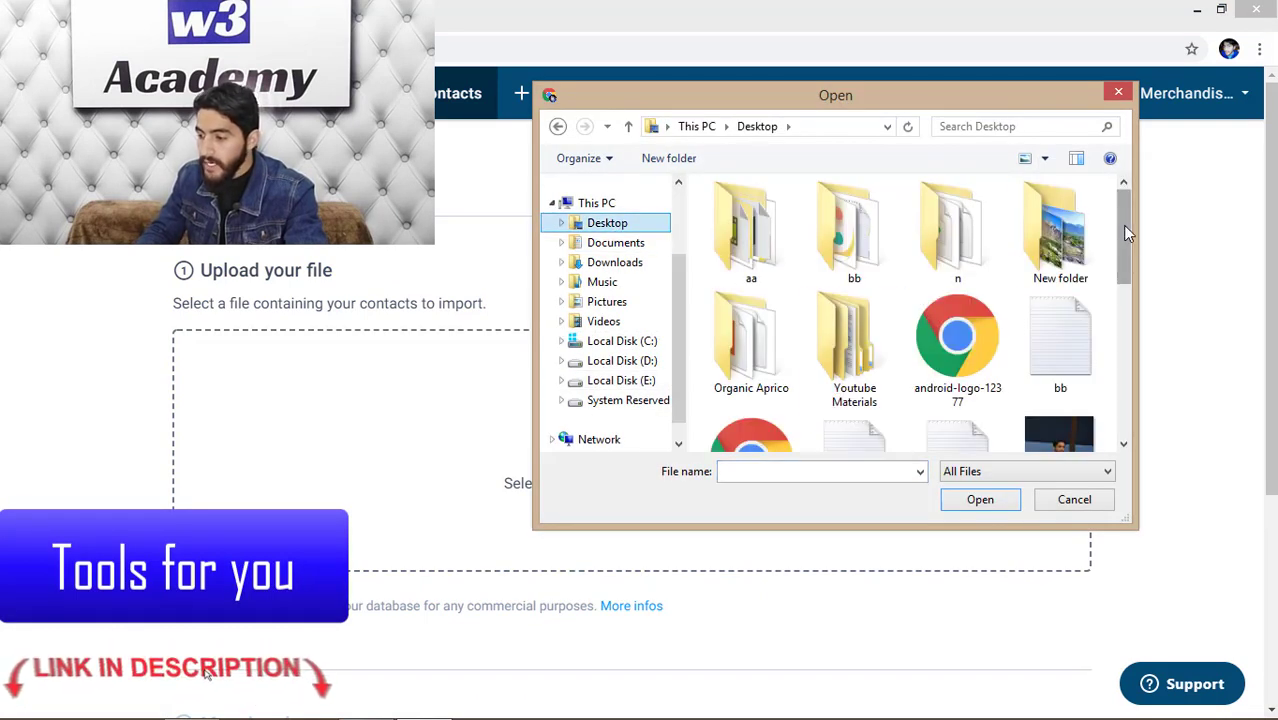
scroll(1127, 233, "down", 2)
double_click(855, 292)
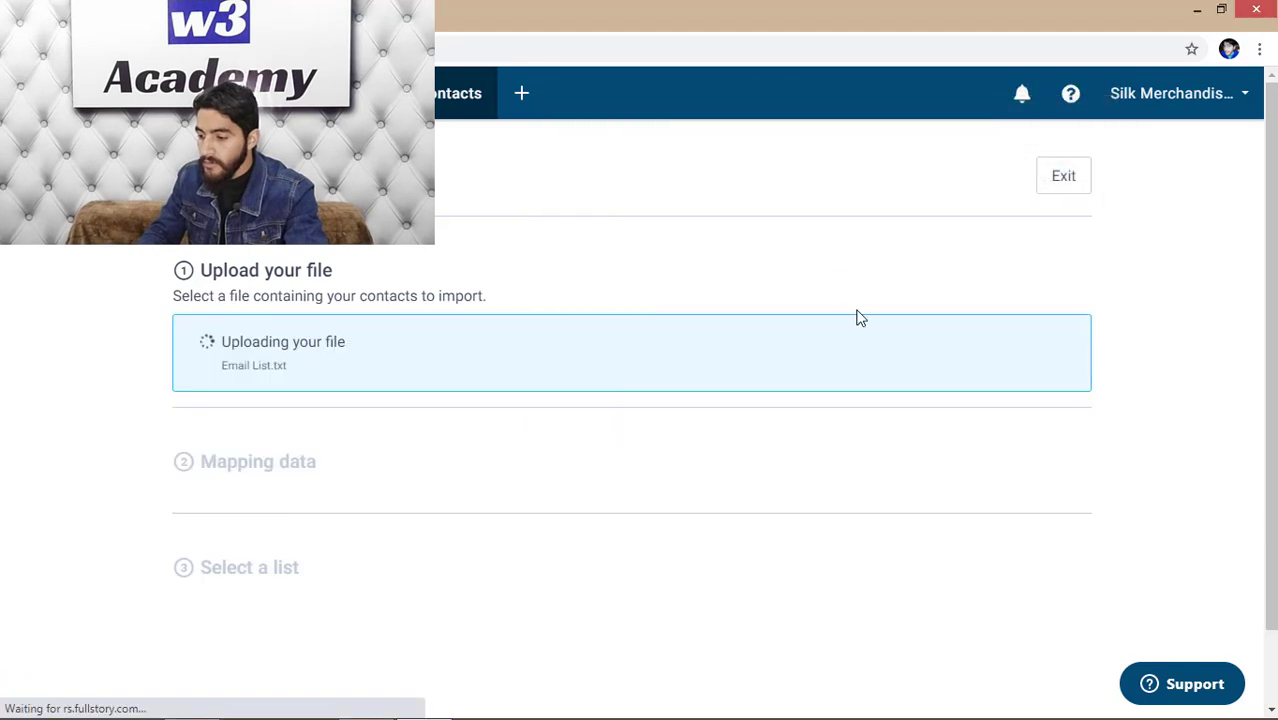
scroll(430, 376, "down", 1)
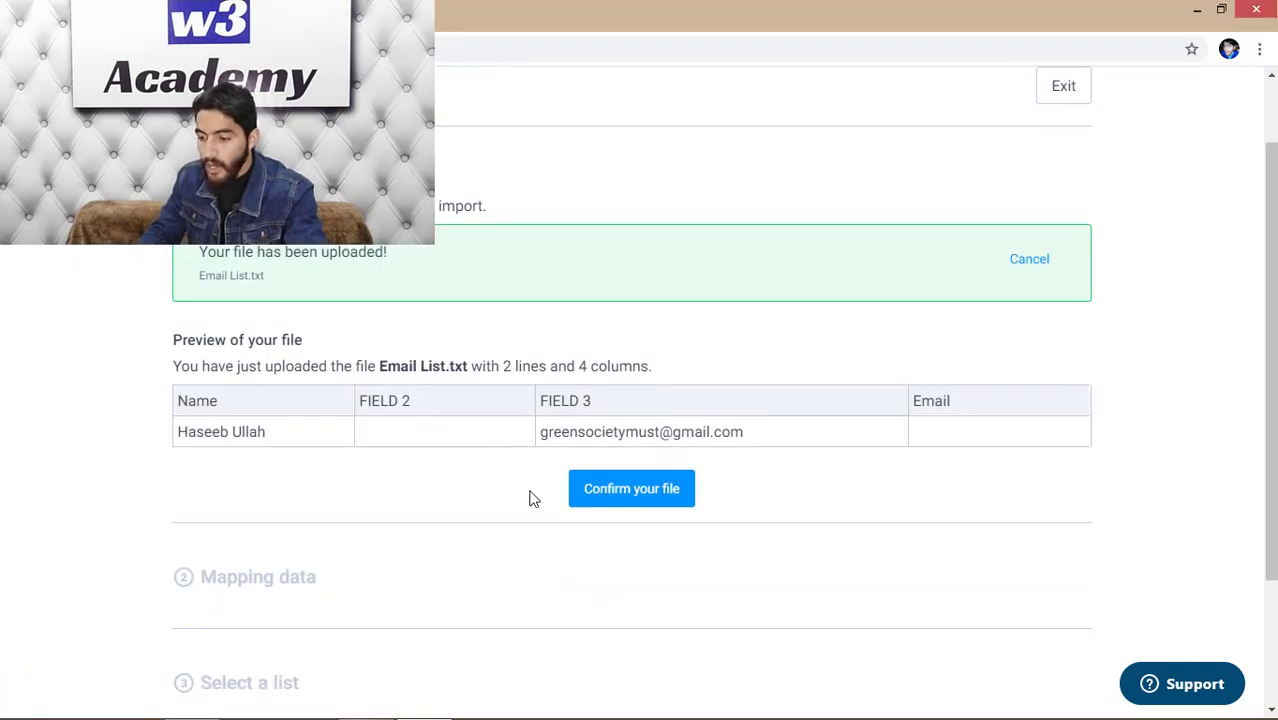
left_click(653, 493)
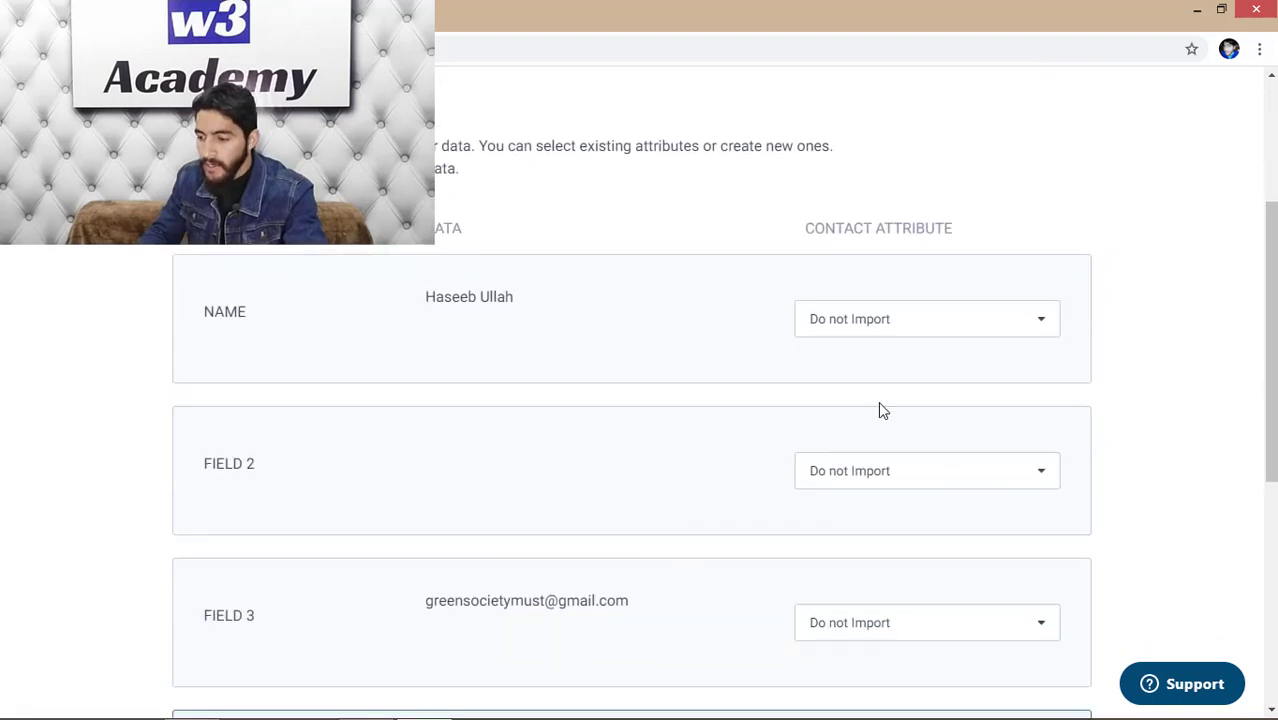
Step: Map NAME to FIRSTNAME and FIELD 3 to EMAIL, skip the empty EMAIL column, and confirm mapping
left_click(947, 330)
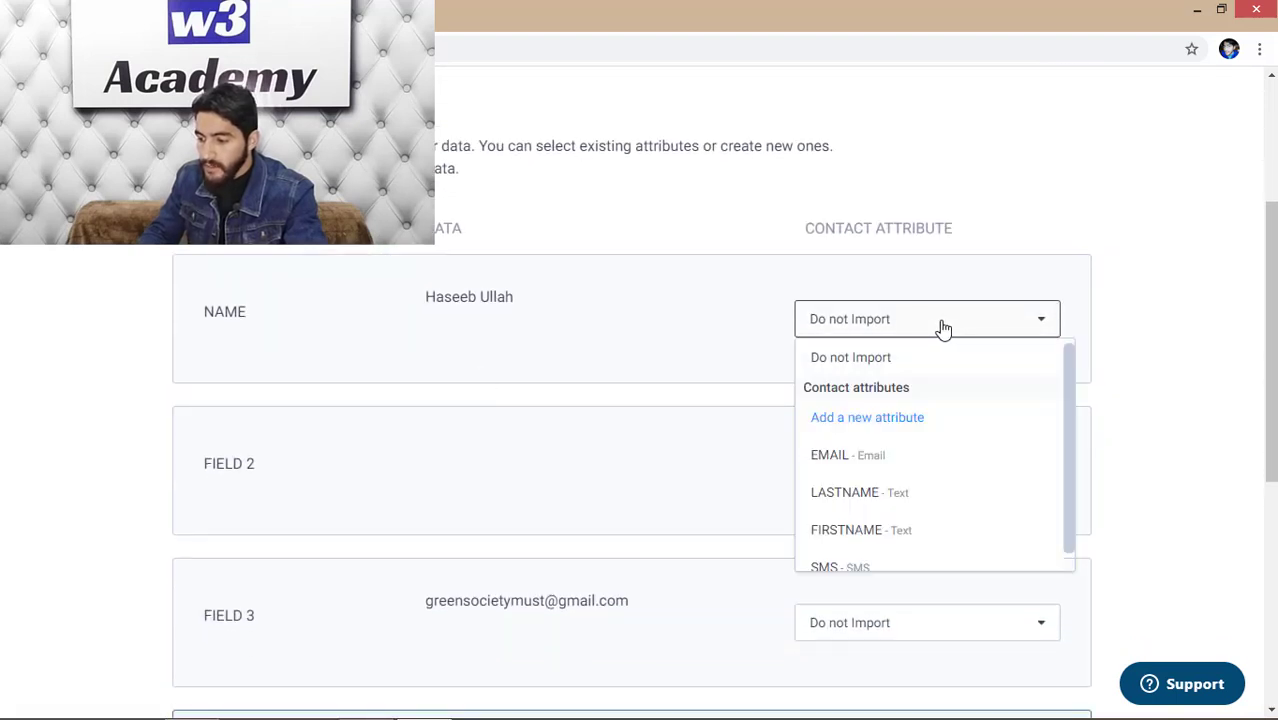
left_click(892, 530)
left_click_drag(1273, 409, 1270, 533)
left_click(893, 291)
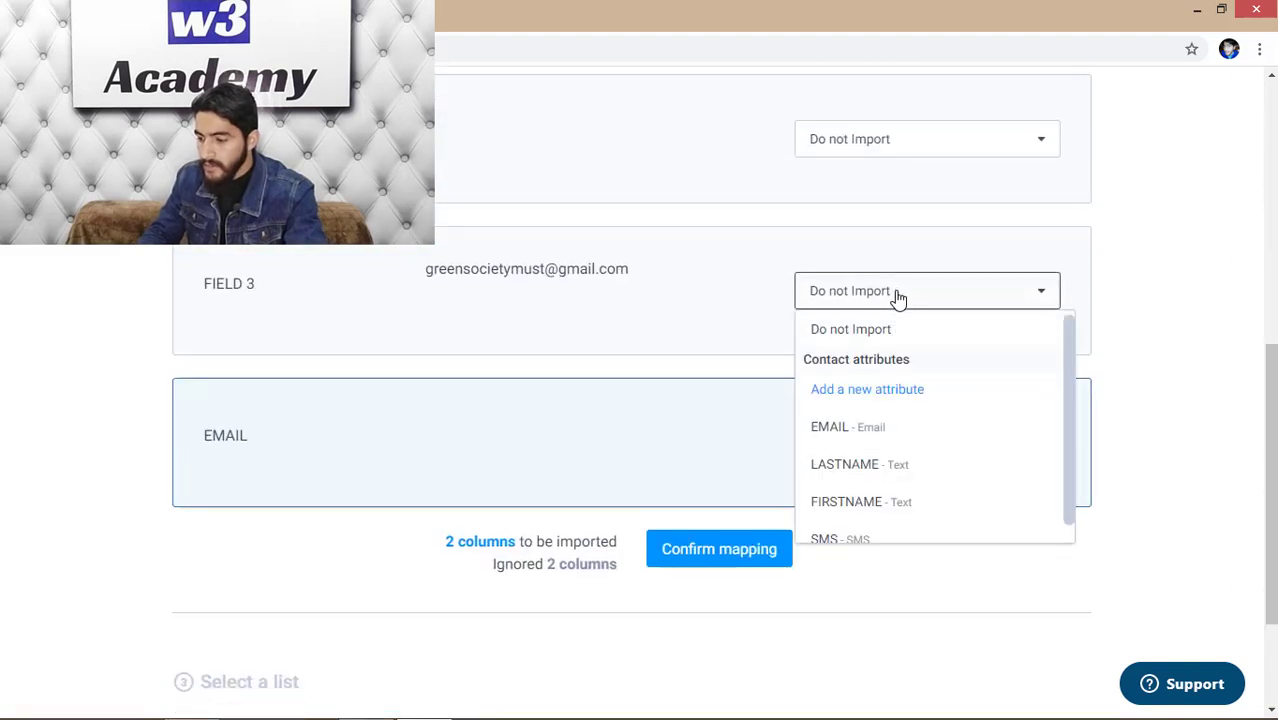
left_click(884, 423)
scroll(891, 343, "up", 4)
scroll(860, 500, "down", 4)
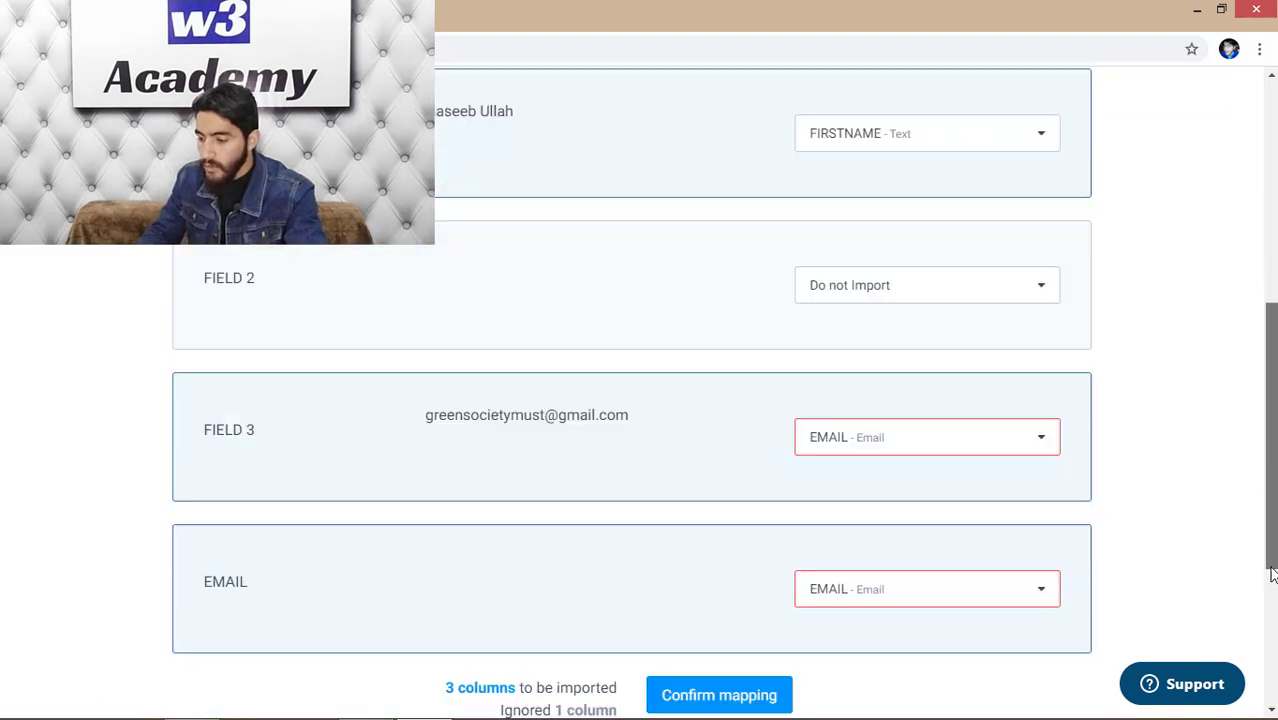
left_click(843, 445)
left_click(845, 482)
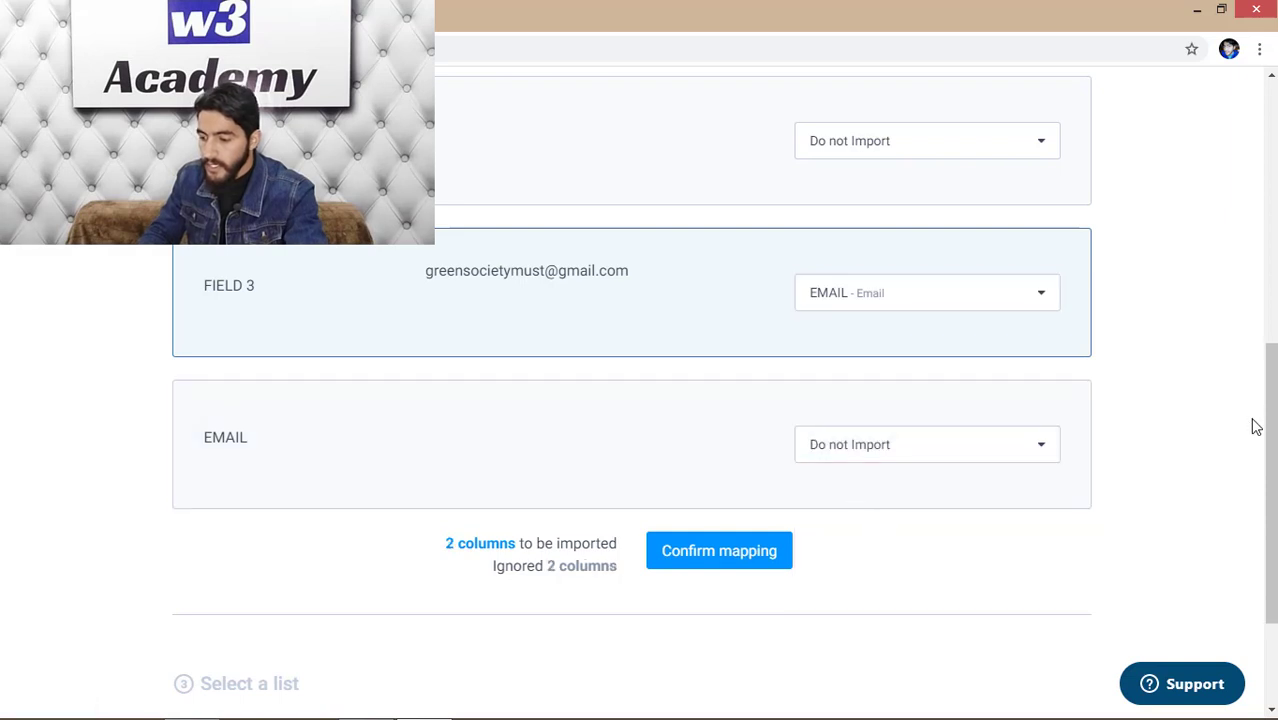
left_click_drag(1270, 480, 1270, 486)
scroll(980, 456, "down", 1)
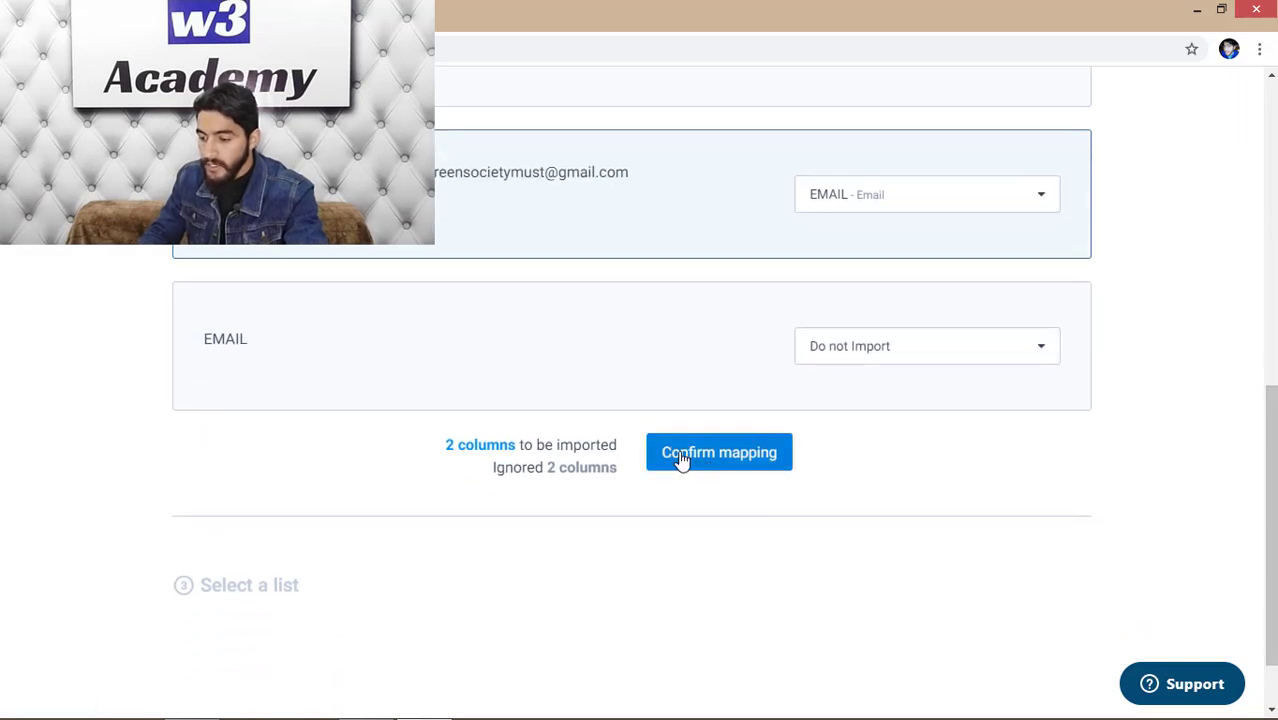
left_click(682, 462)
Step: Select Your first list as the destination and confirm it
left_click(707, 535)
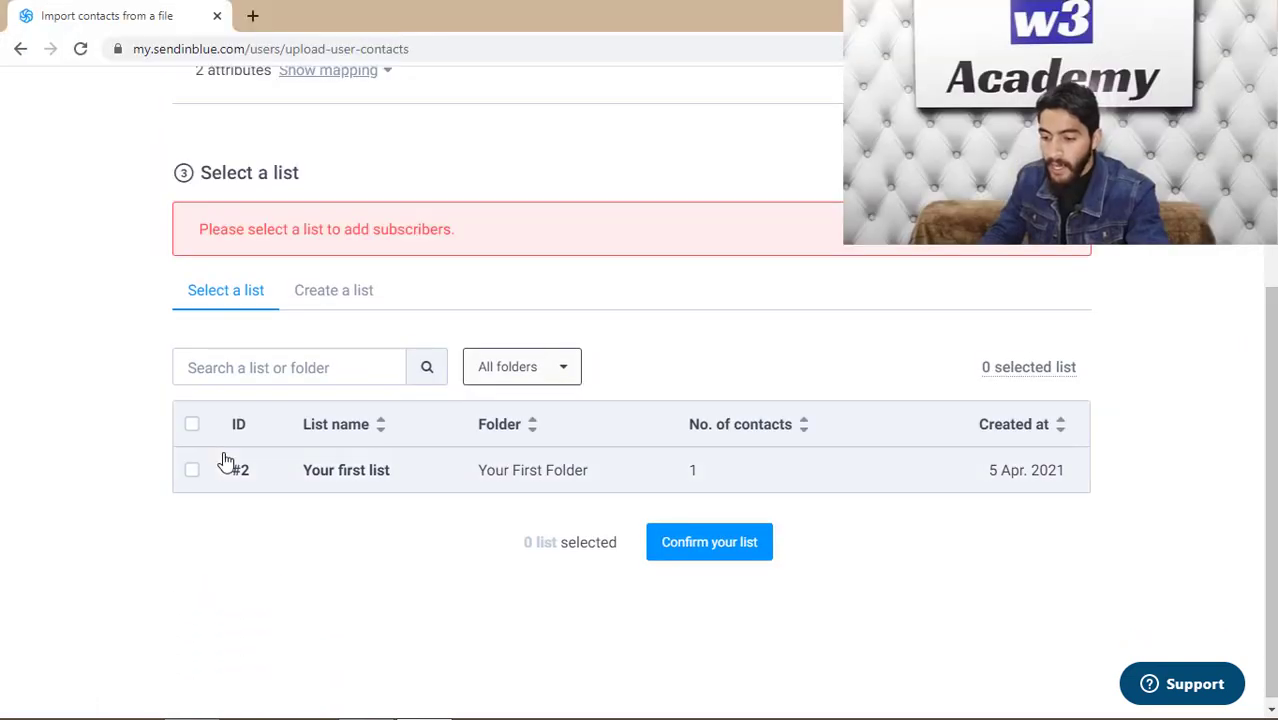
left_click(193, 471)
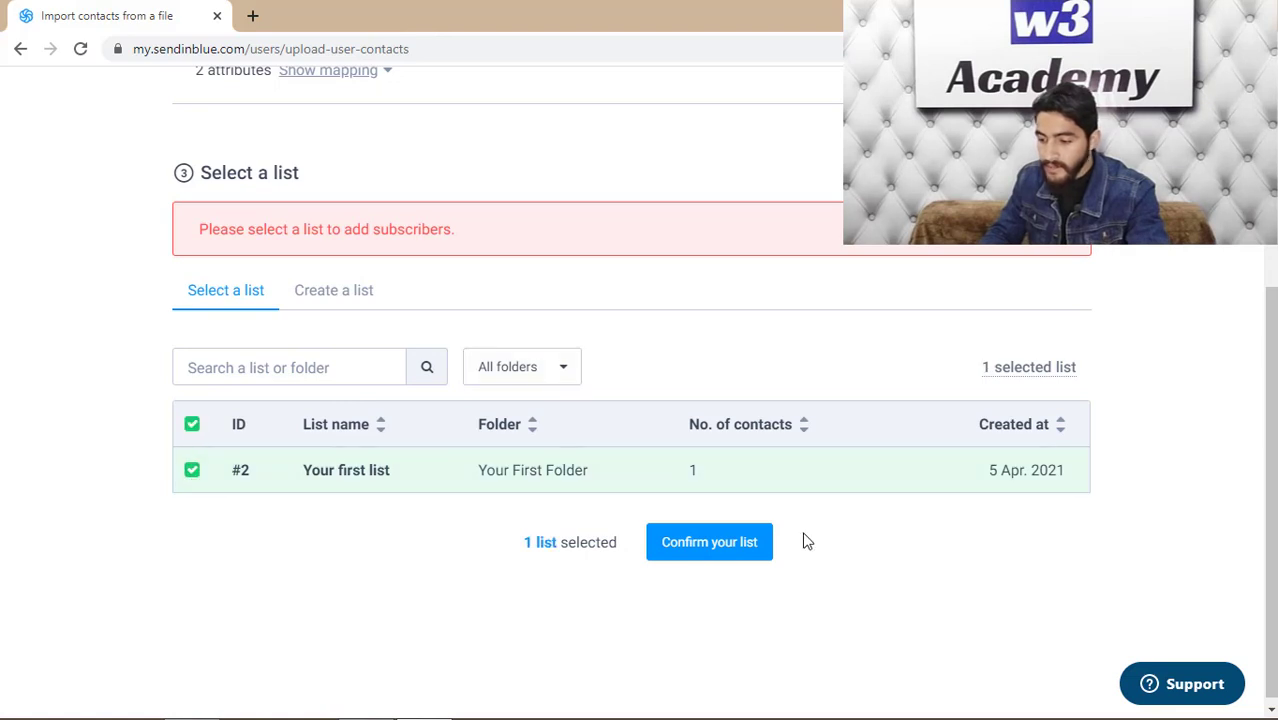
left_click(665, 550)
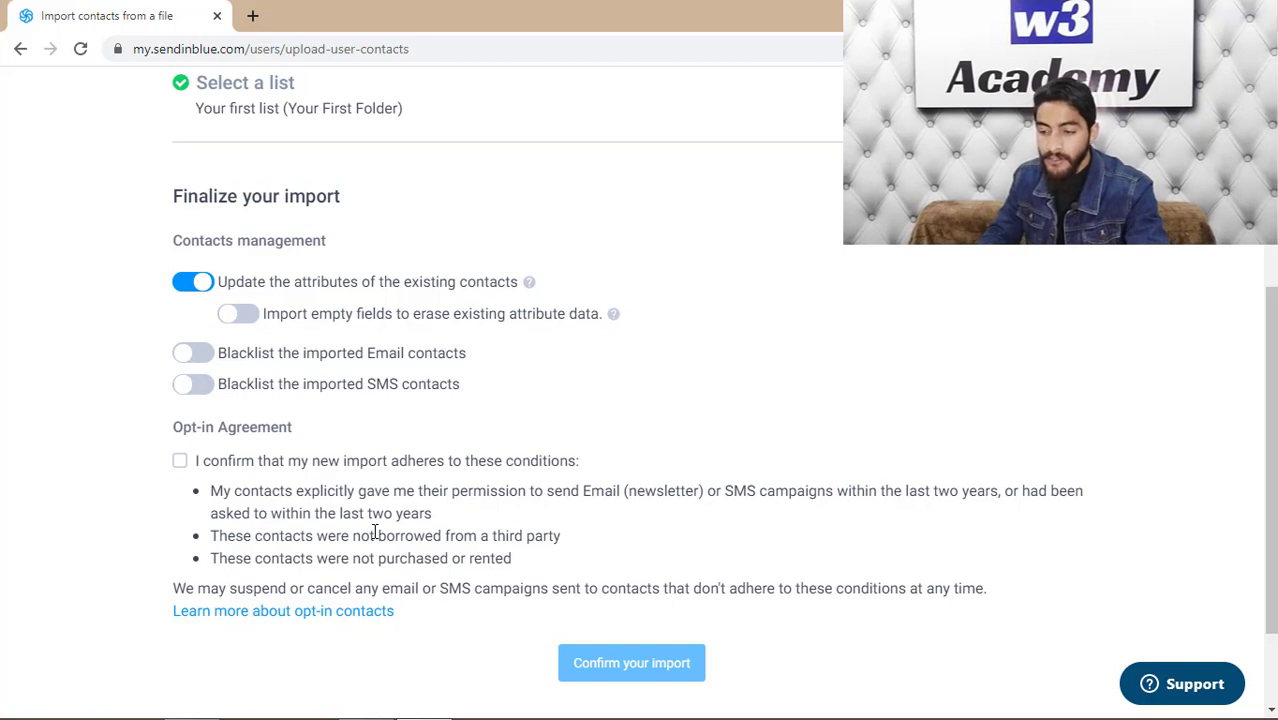
Step: Agree to the opt-in conditions, confirm the import into Your first list, and return to the Dashboard
left_click(181, 463)
left_click(614, 663)
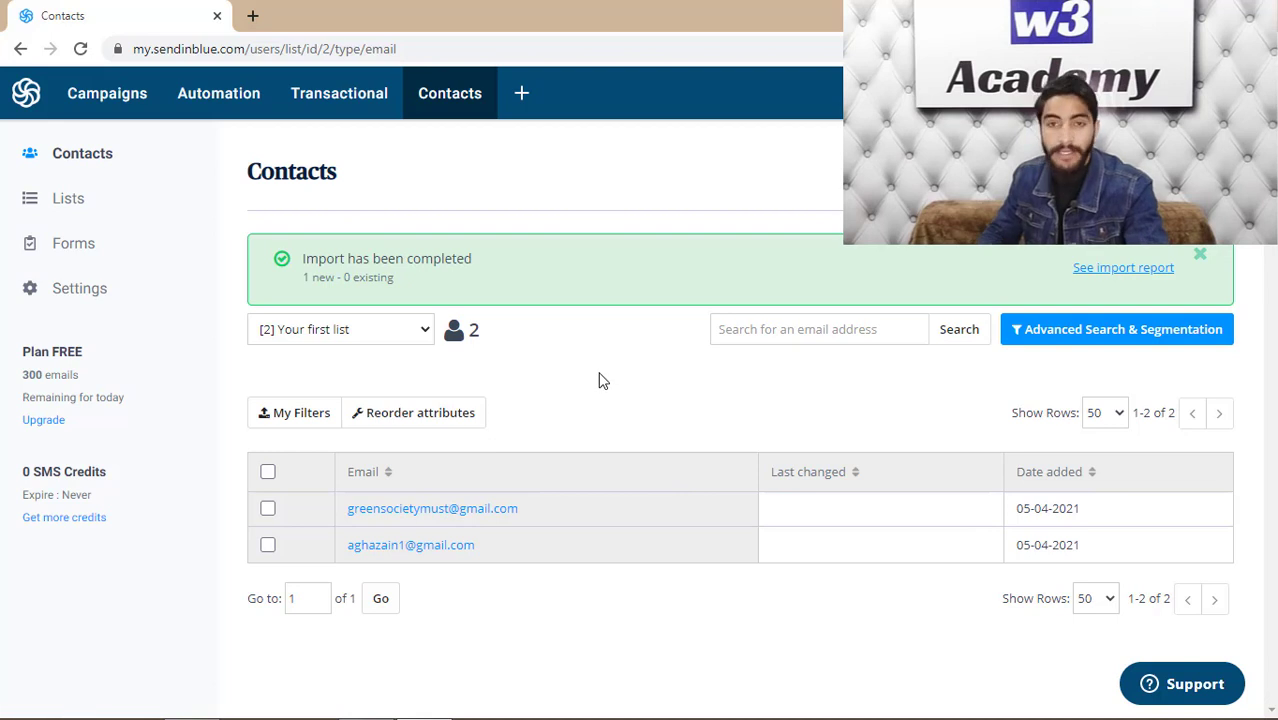
left_click(26, 94)
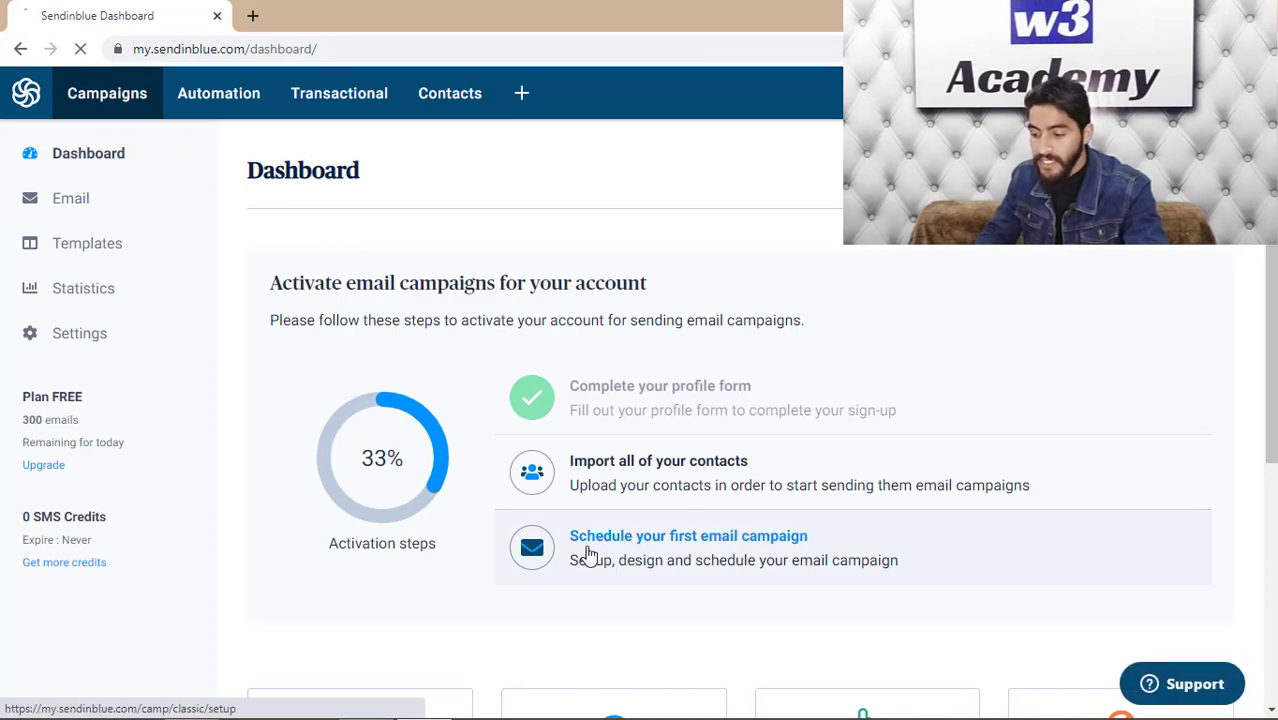
Step: Start the first campaign as a Regular campaign after viewing A/B Test, focusing the Campaign Name field
left_click(588, 555)
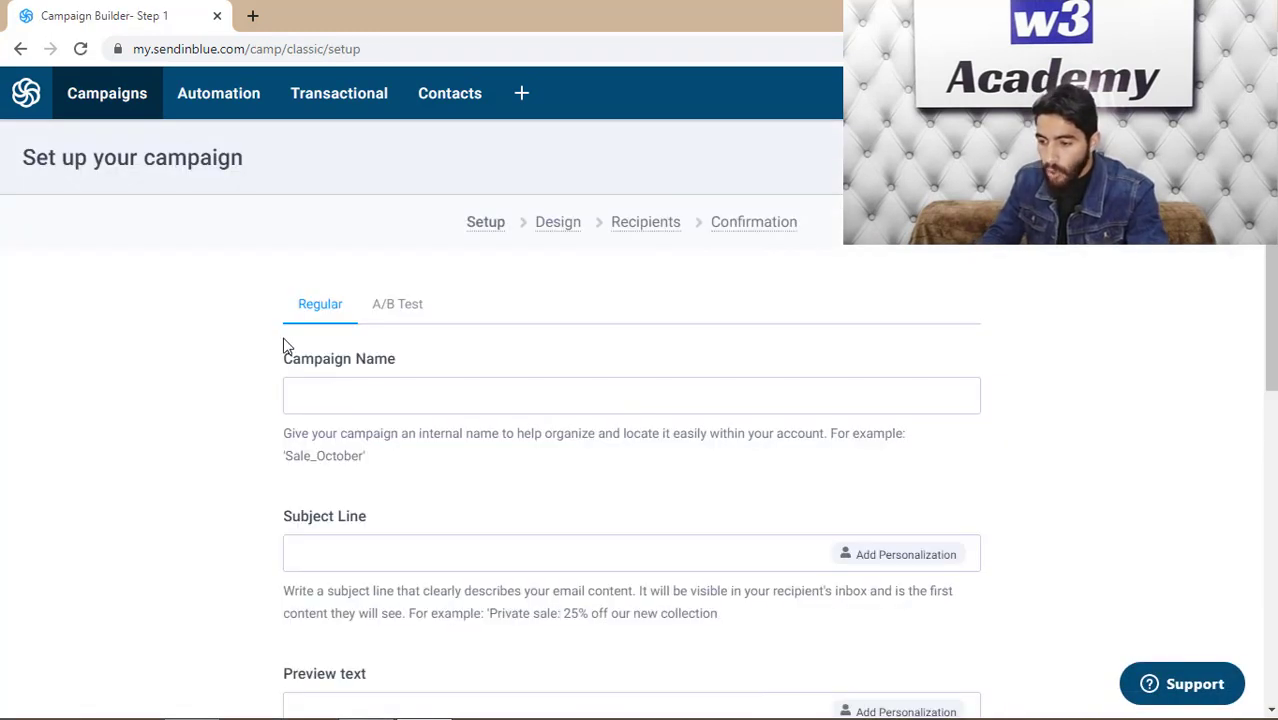
left_click(399, 306)
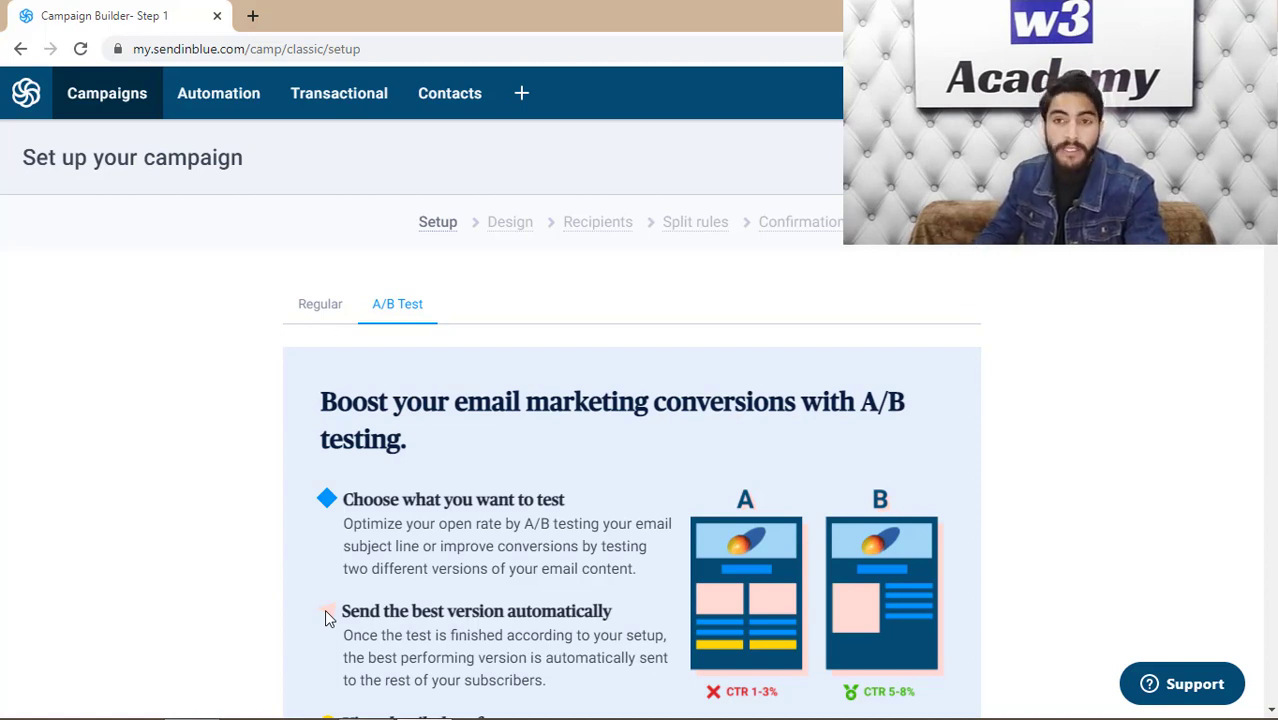
scroll(1272, 246, "down", 3)
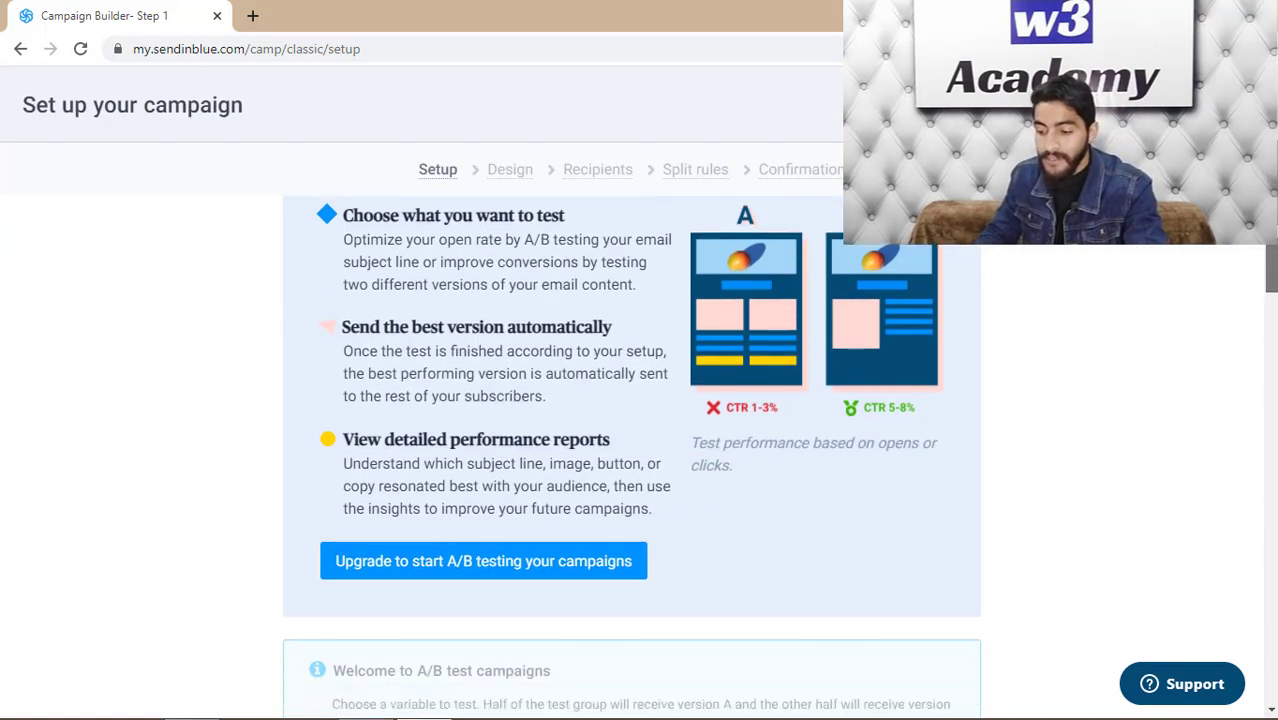
scroll(1272, 246, "up", 4)
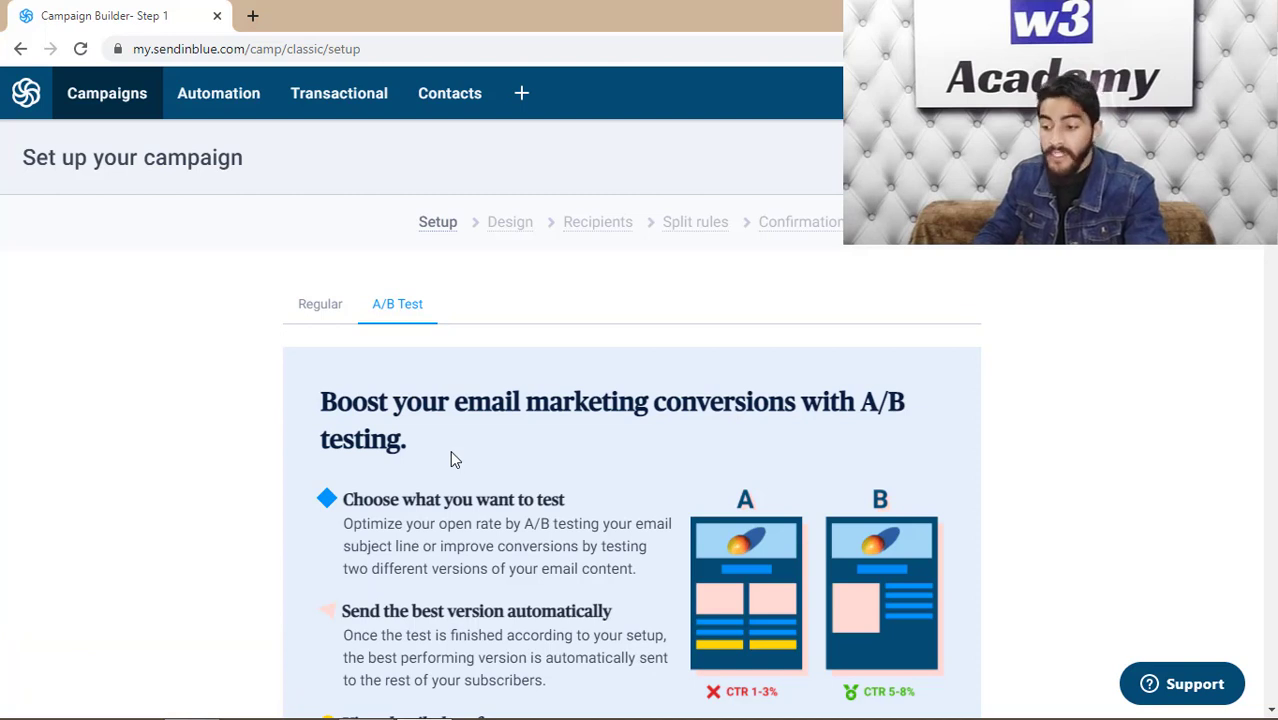
left_click(340, 302)
left_click(332, 395)
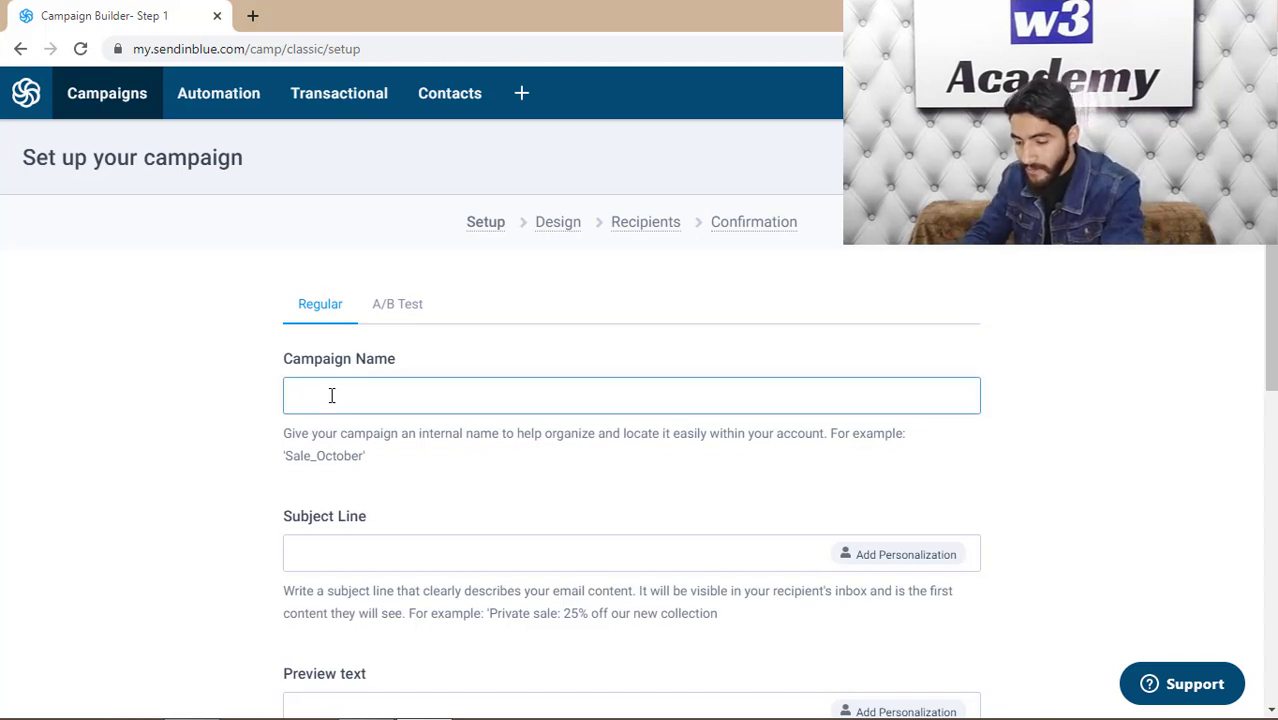
Step: Name the campaign 'Test Email', paste the subject line, and enter preview text 'We offer amazing discounts every friday'
type("Test ")
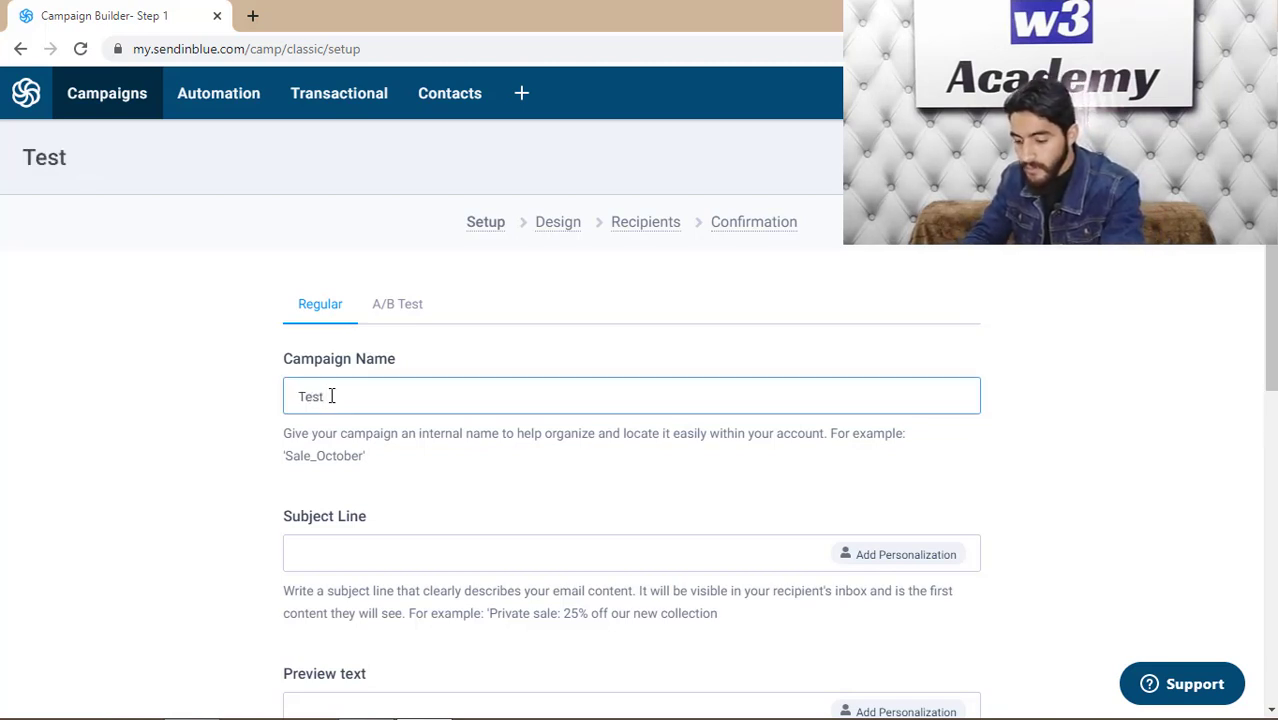
type("Email")
key("Tab")
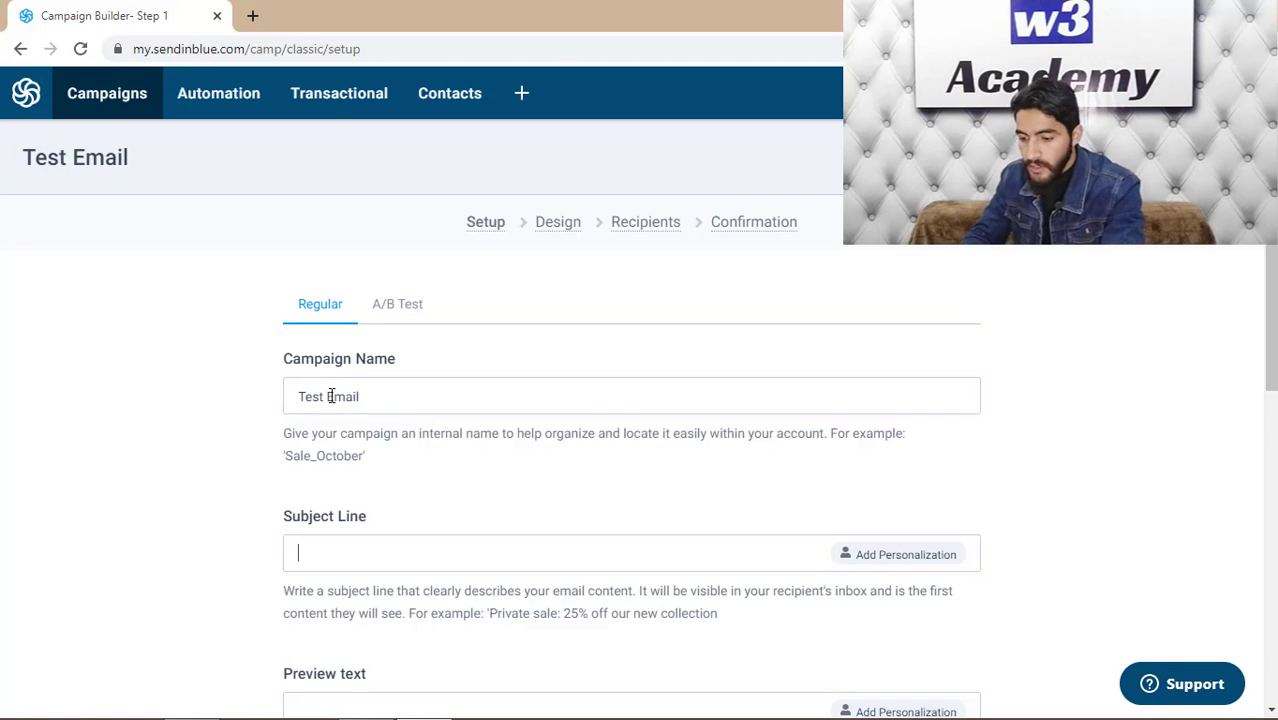
scroll(349, 406, "down", 2)
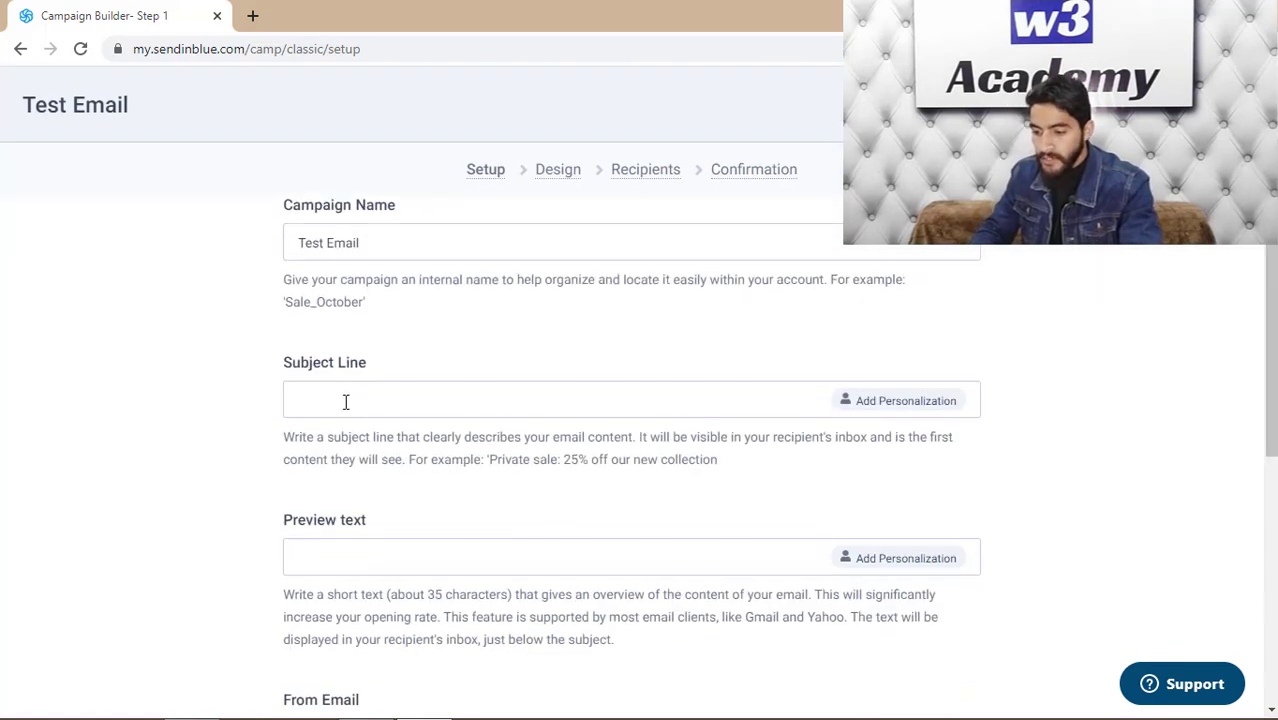
type("Thank you for joining our newsletter")
left_click(391, 553)
type("We offe")
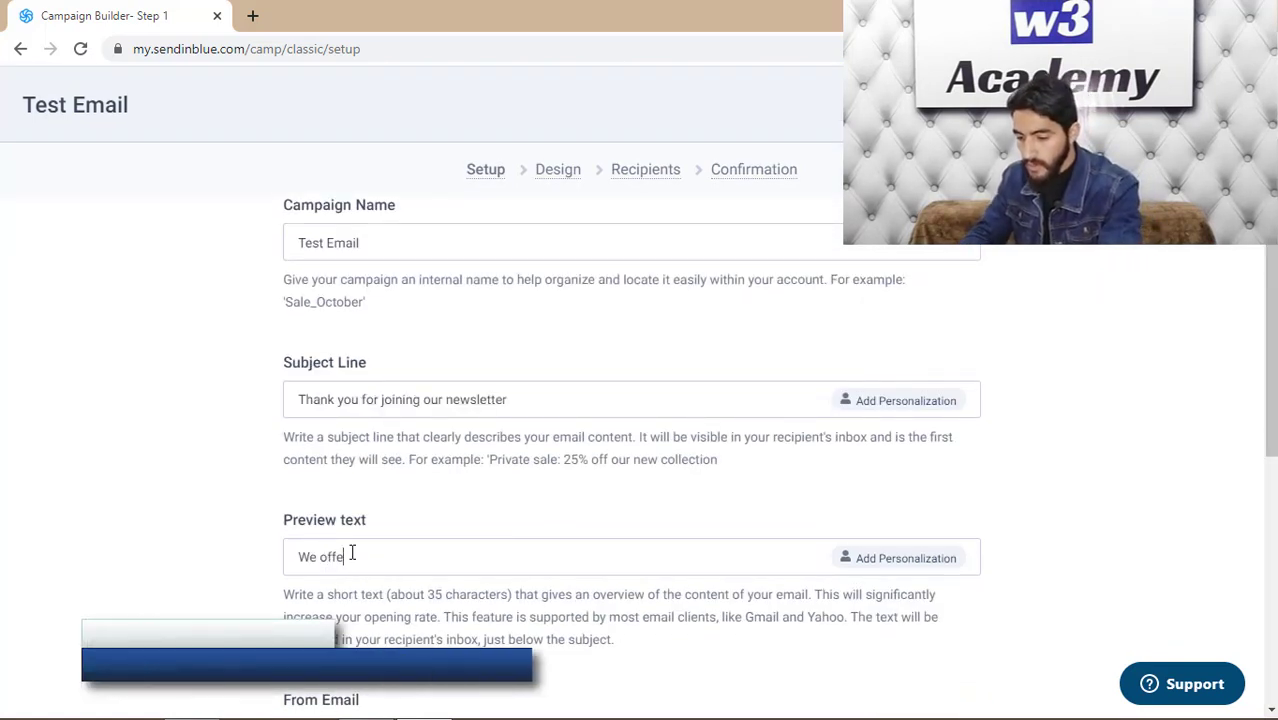
type("r amazing discounts")
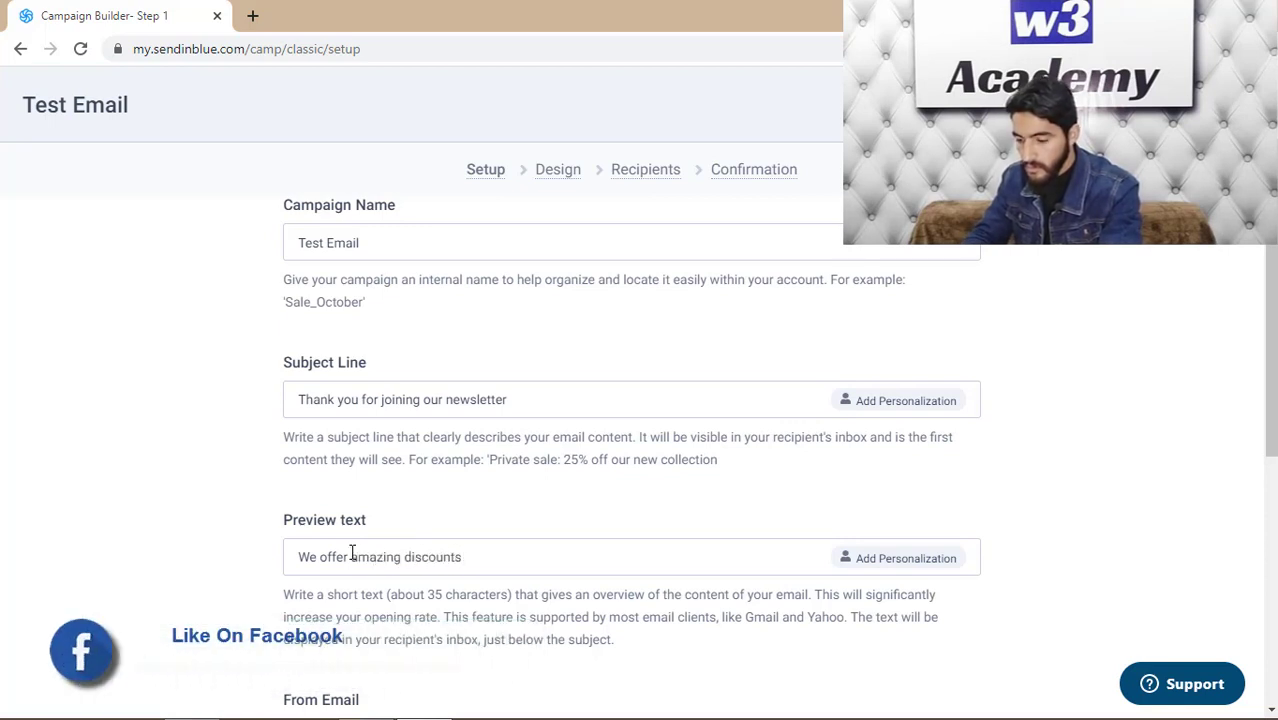
type(" every friday")
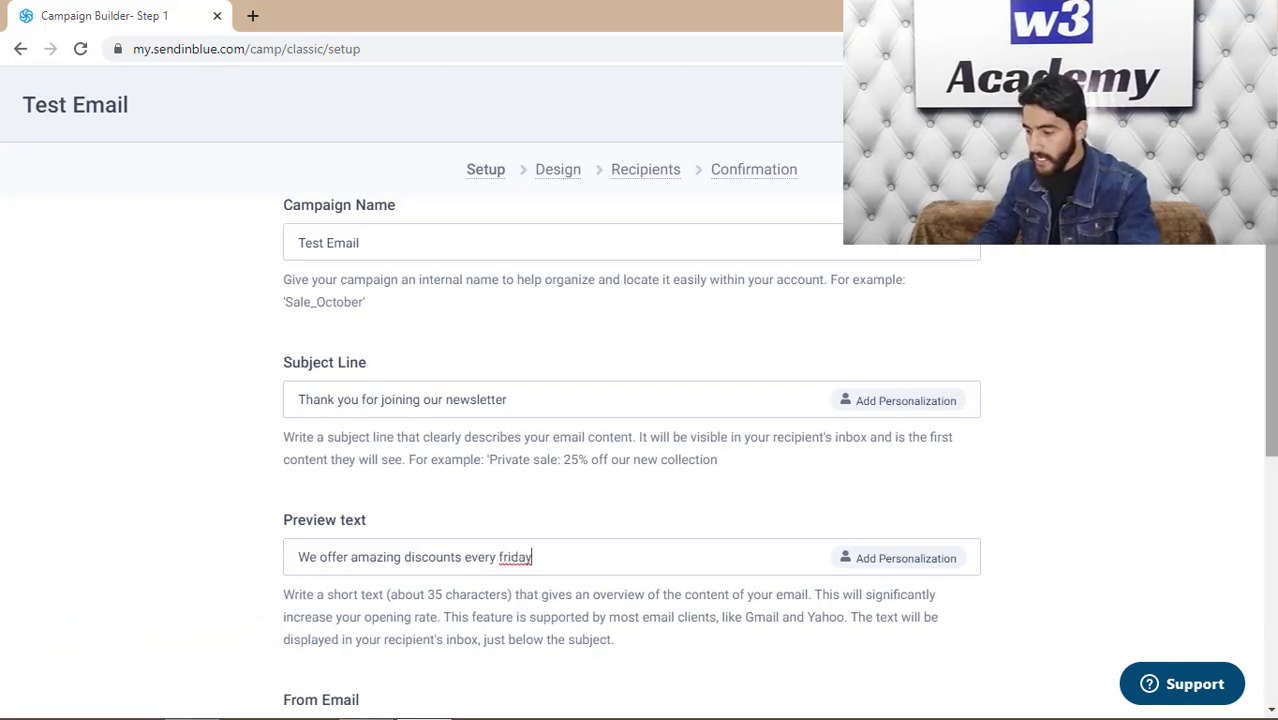
Step: Try a FIRSTNAME personalization on the subject line, then cancel without inserting it
mouse_move(1273, 327)
left_mouse_down()
mouse_move(1273, 387)
mouse_move(1273, 352)
left_mouse_up()
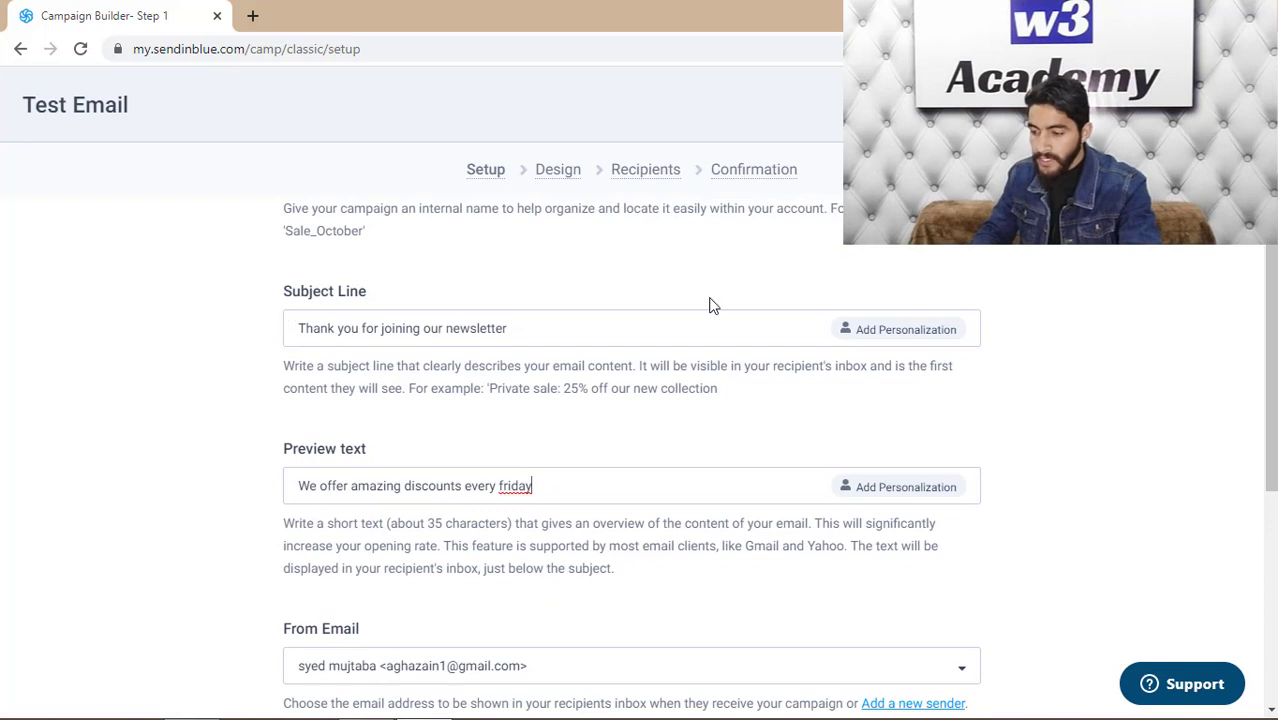
left_click(868, 338)
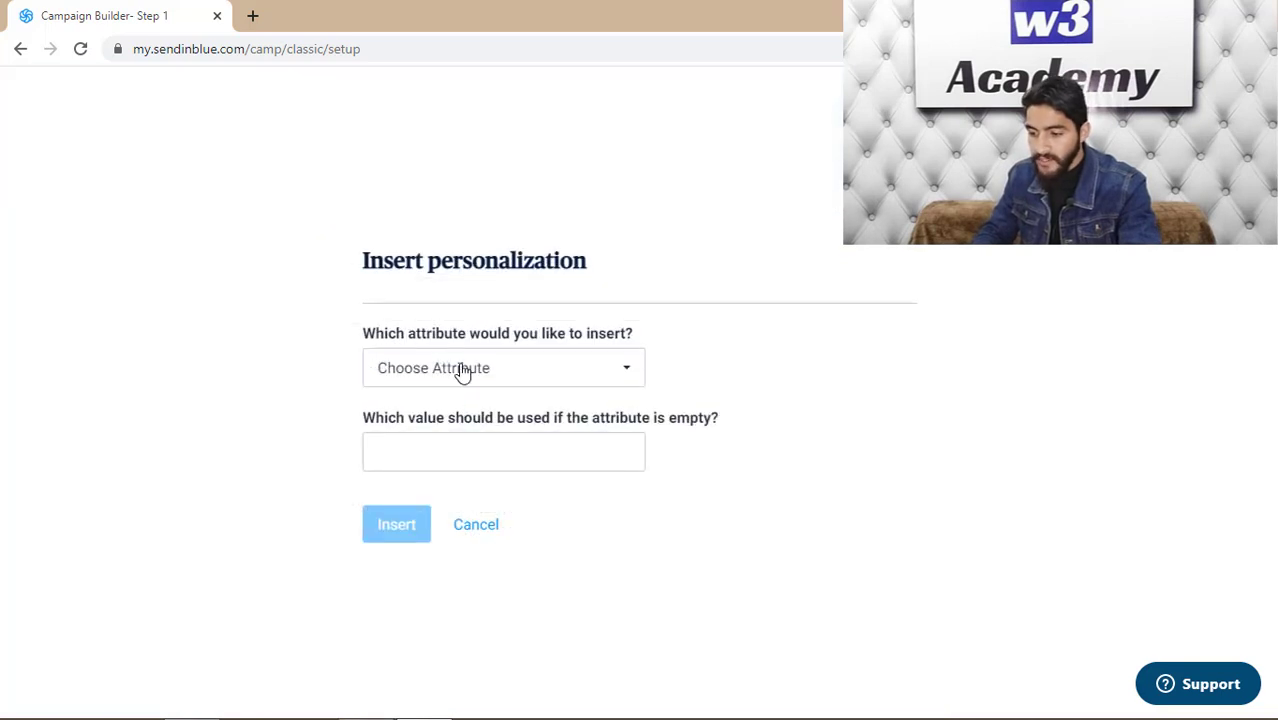
left_click(462, 370)
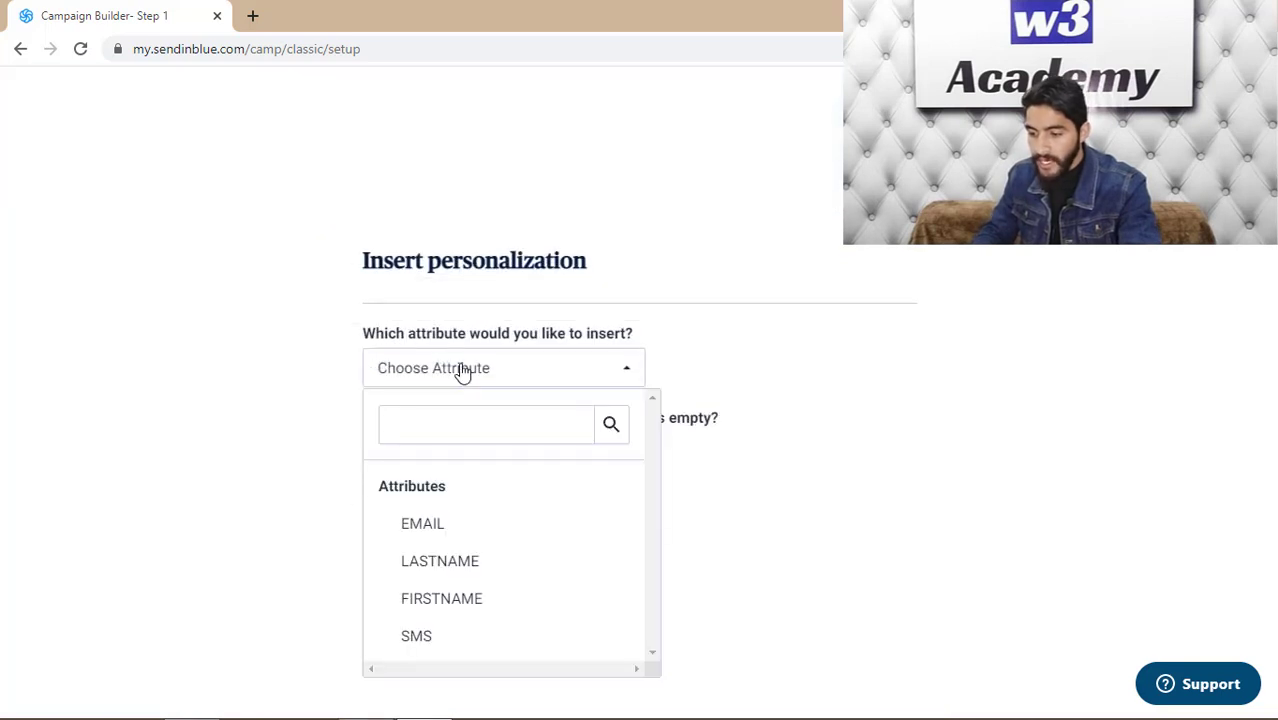
left_click(412, 605)
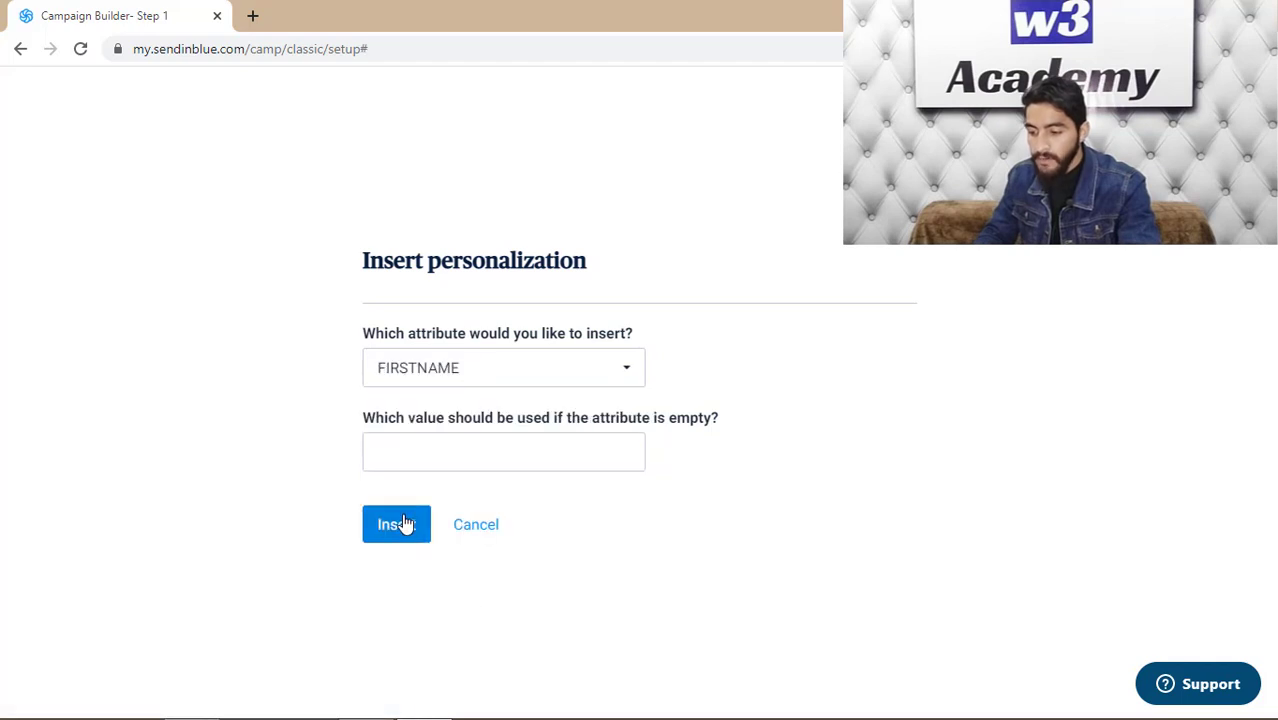
left_click(427, 457)
left_click(485, 528)
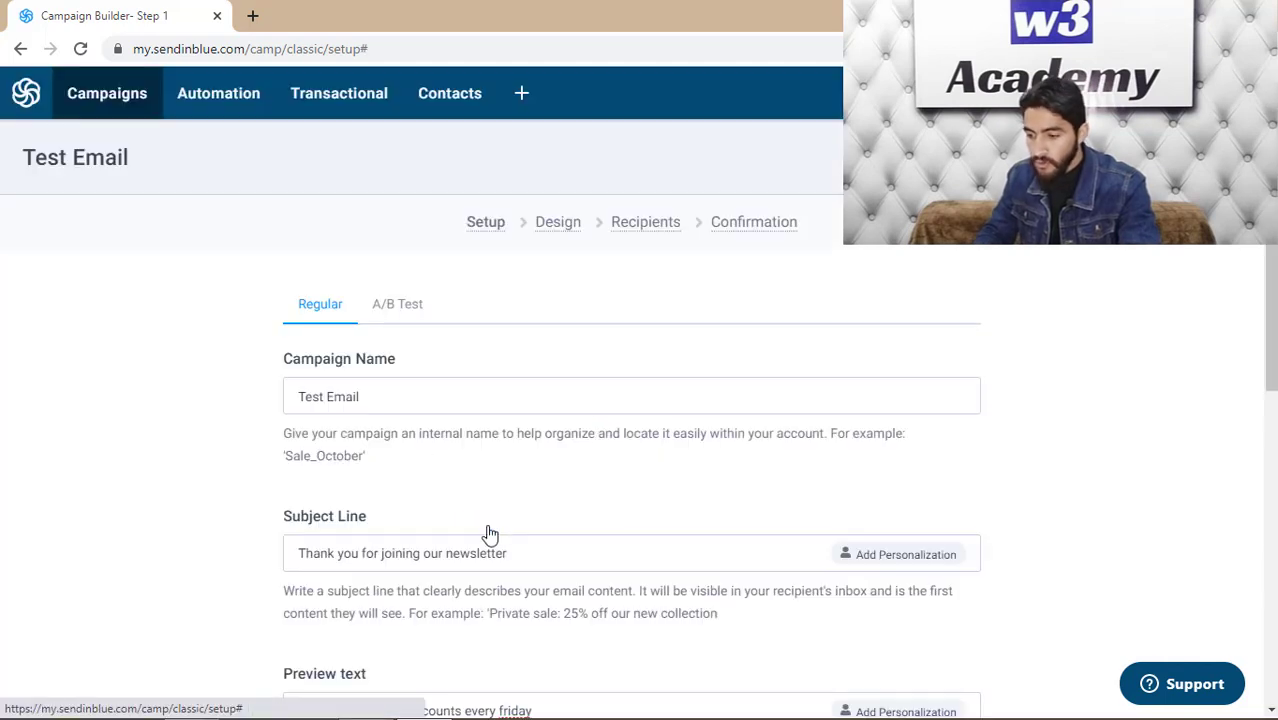
scroll(490, 357, "down", 5)
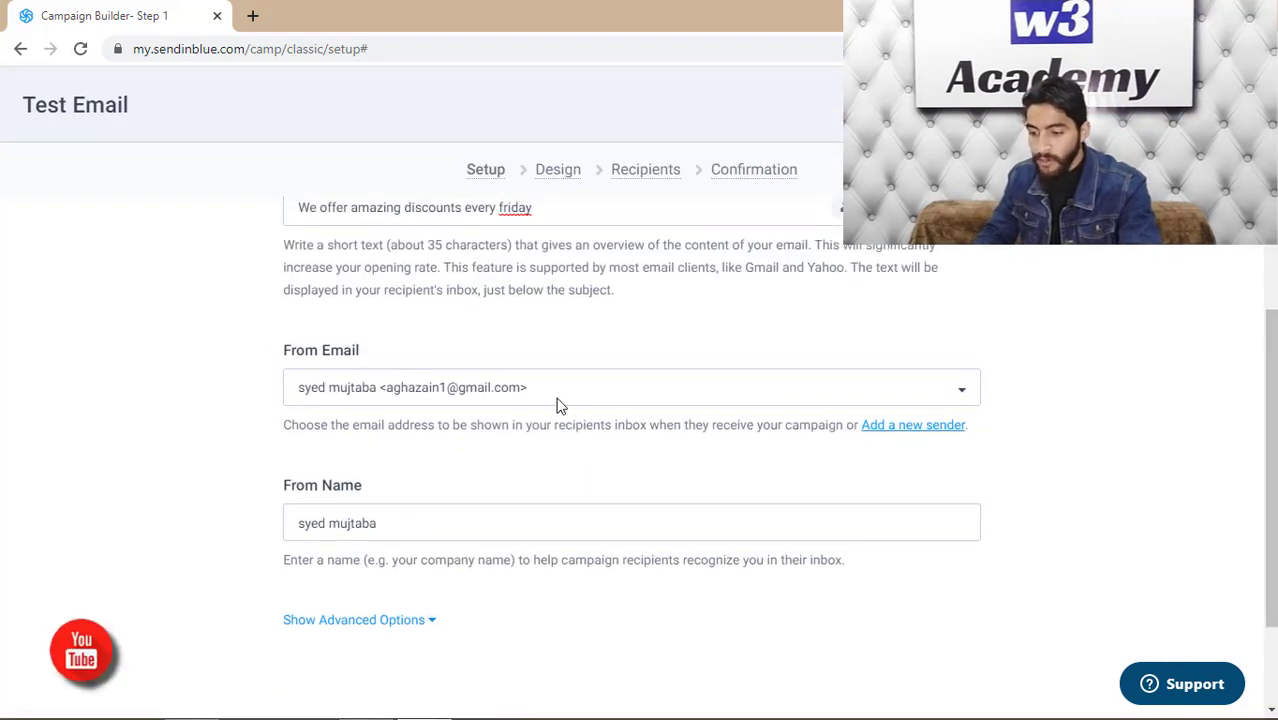
Step: Keep the current sender address in the From Email dropdown
left_click(552, 389)
left_click(251, 460)
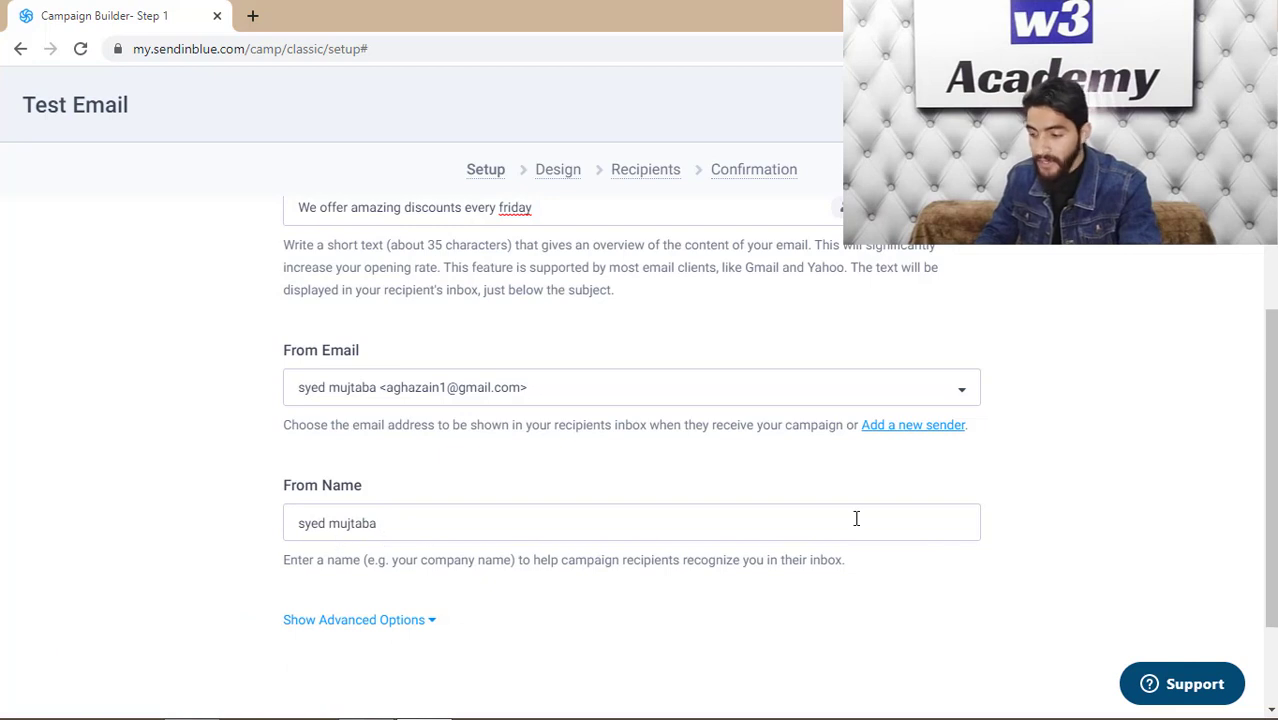
scroll(406, 541, "down", 1)
Step: Show the advanced options, keep the Default unsubscribe page, and proceed to the Design step
left_click(406, 532)
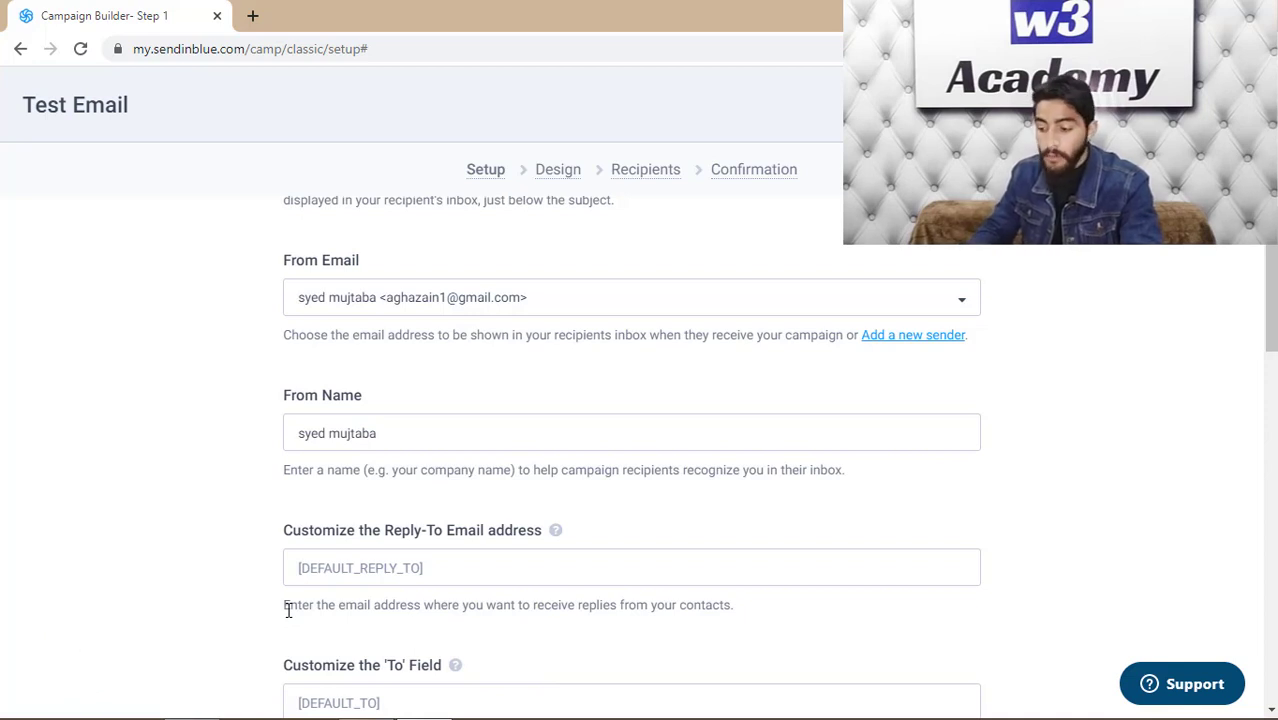
scroll(630, 450, "down", 2)
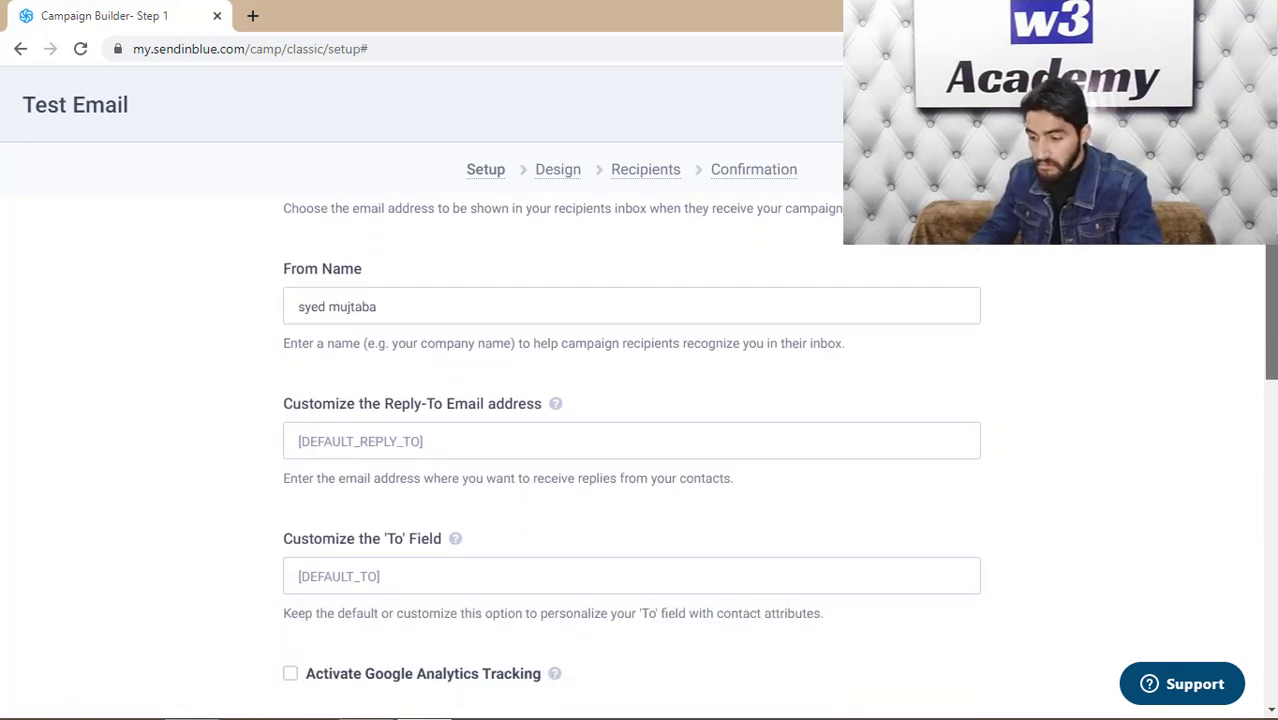
scroll(630, 460, "down", 1)
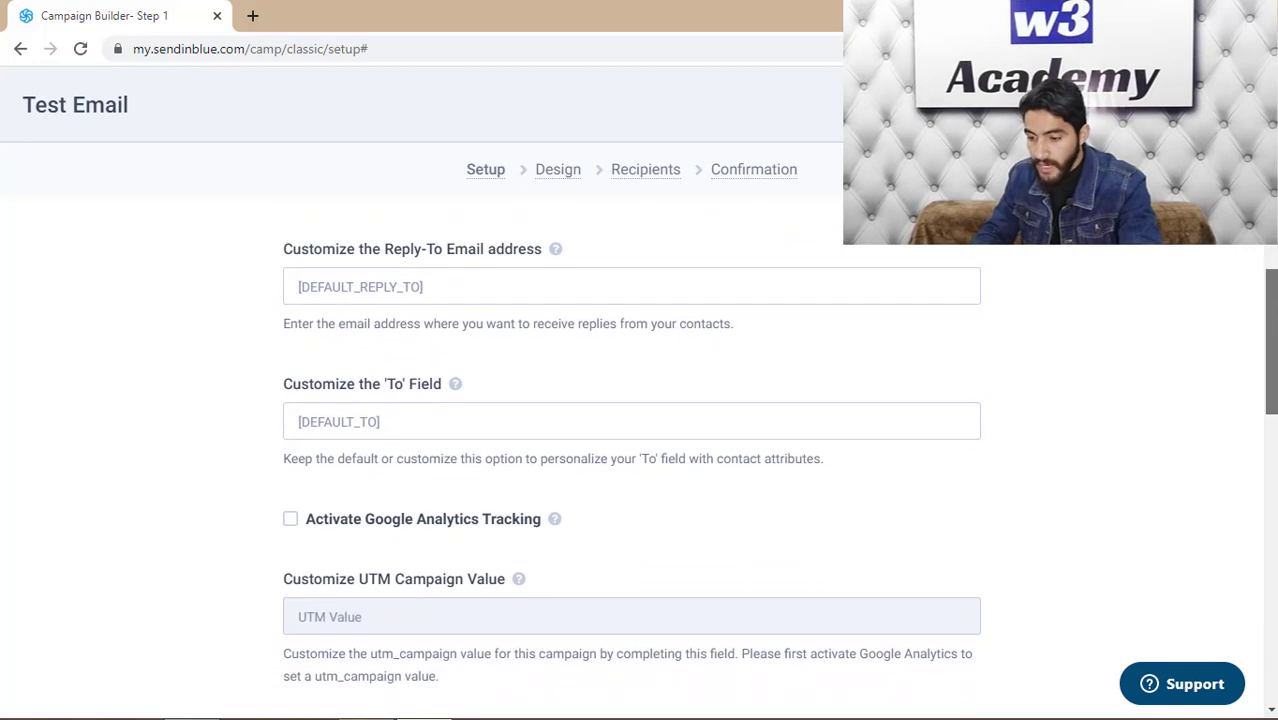
scroll(630, 450, "down", 2)
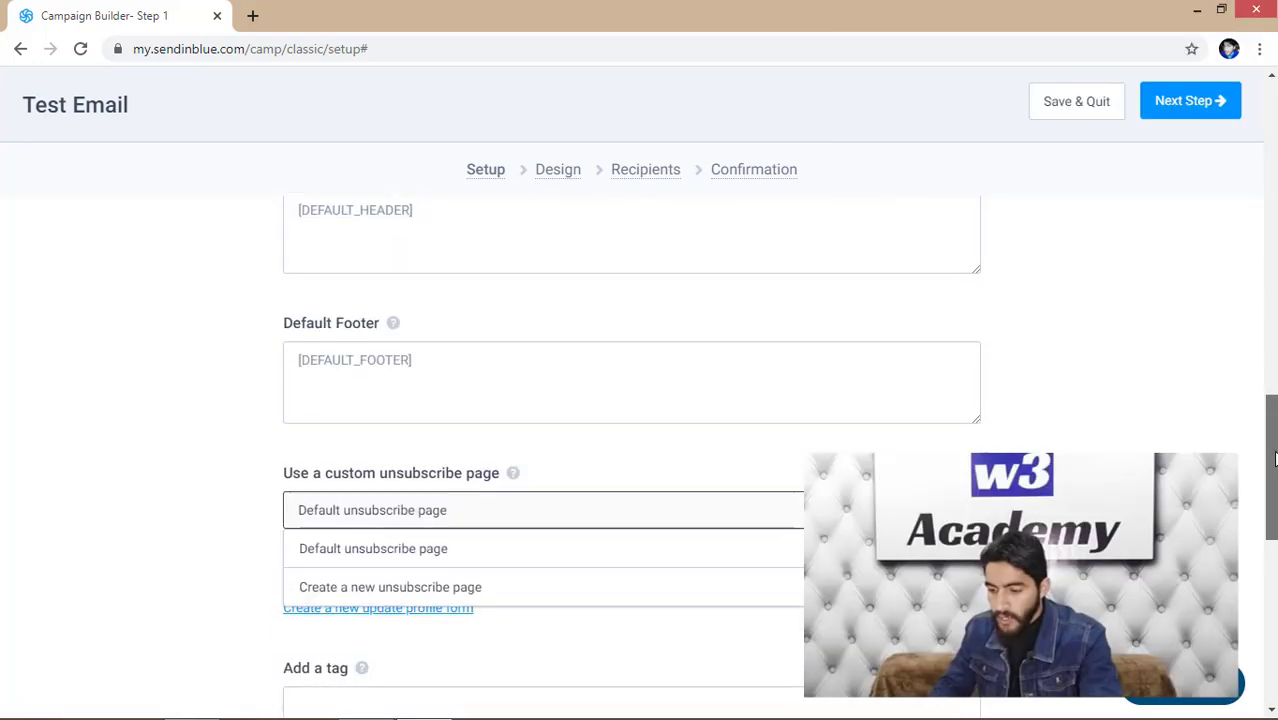
scroll(1275, 470, "down", 1)
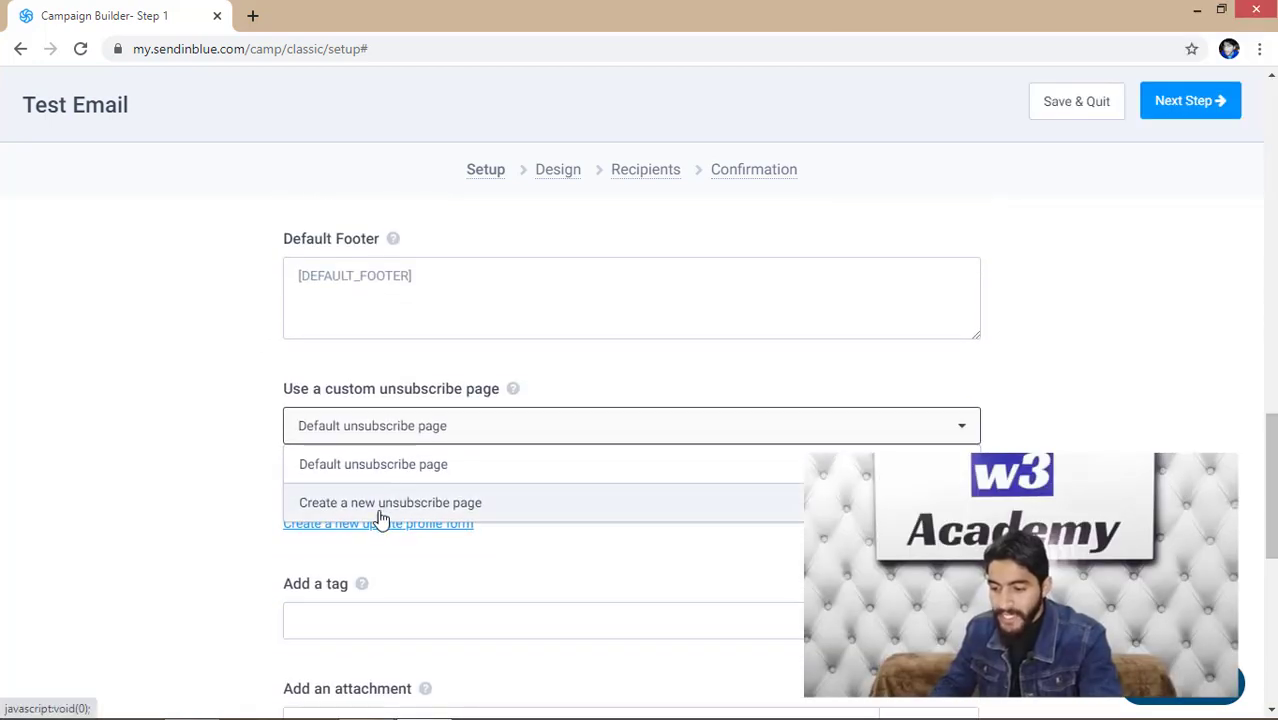
left_click(405, 435)
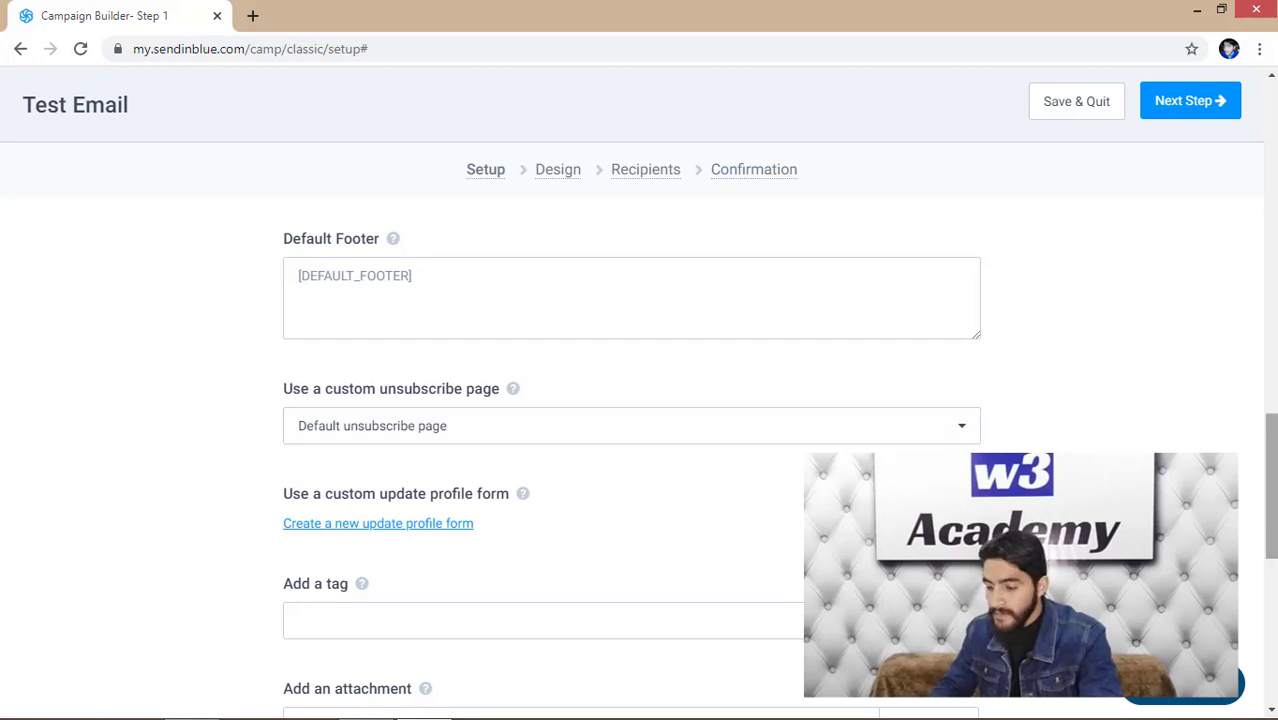
scroll(1270, 485, "down", 2)
scroll(210, 668, "down", 5)
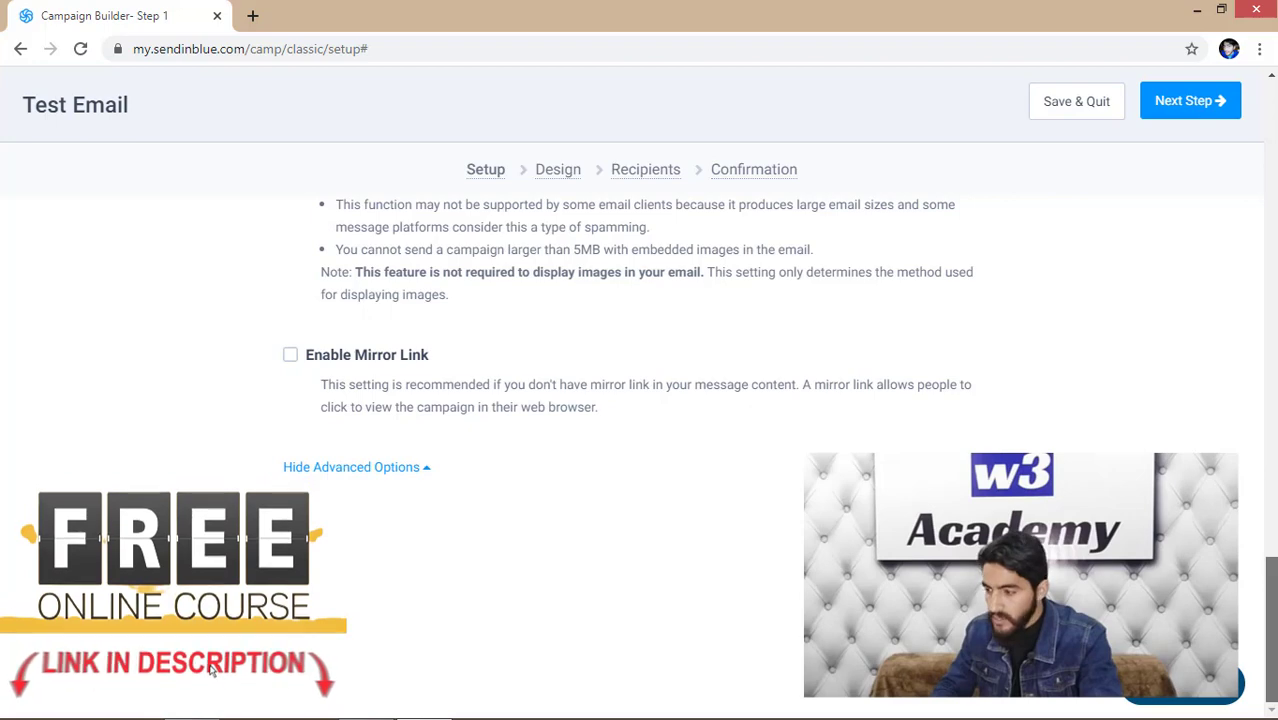
left_click(1203, 105)
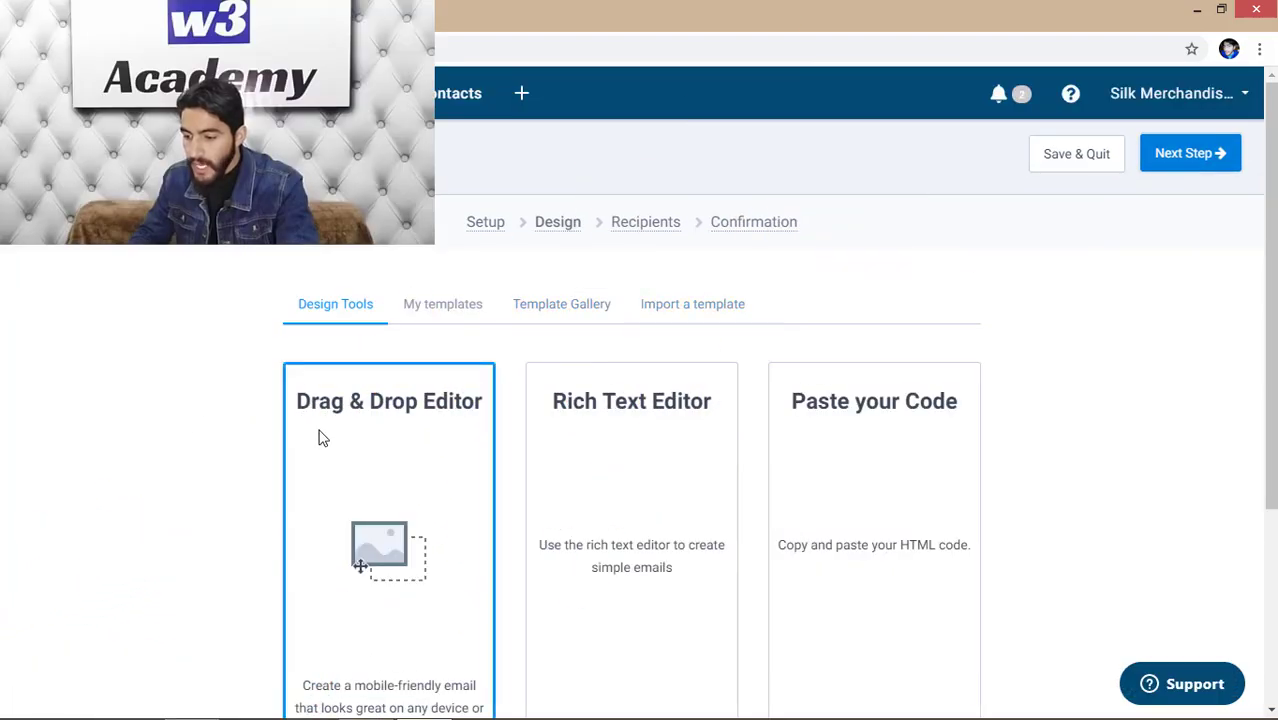
Step: Choose the Drag & Drop Editor to load Test Email's default template
scroll(1044, 379, "down", 1)
scroll(422, 300, "down", 1)
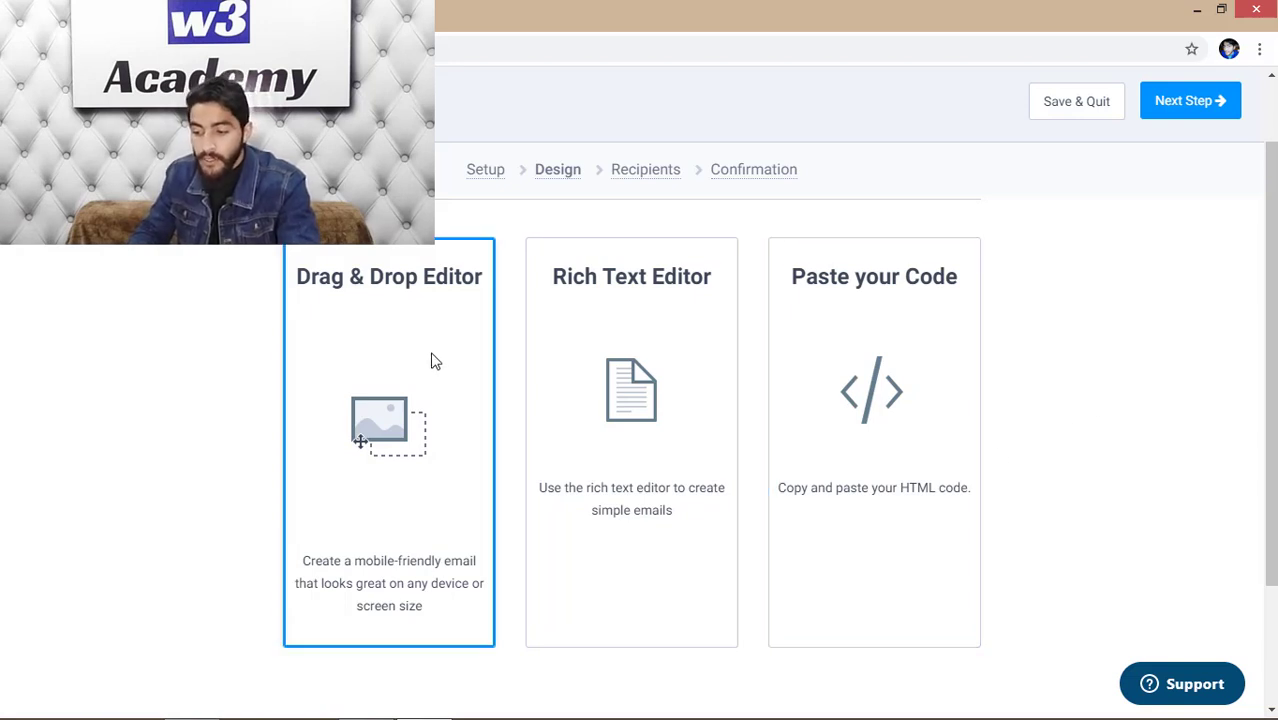
left_click(389, 327)
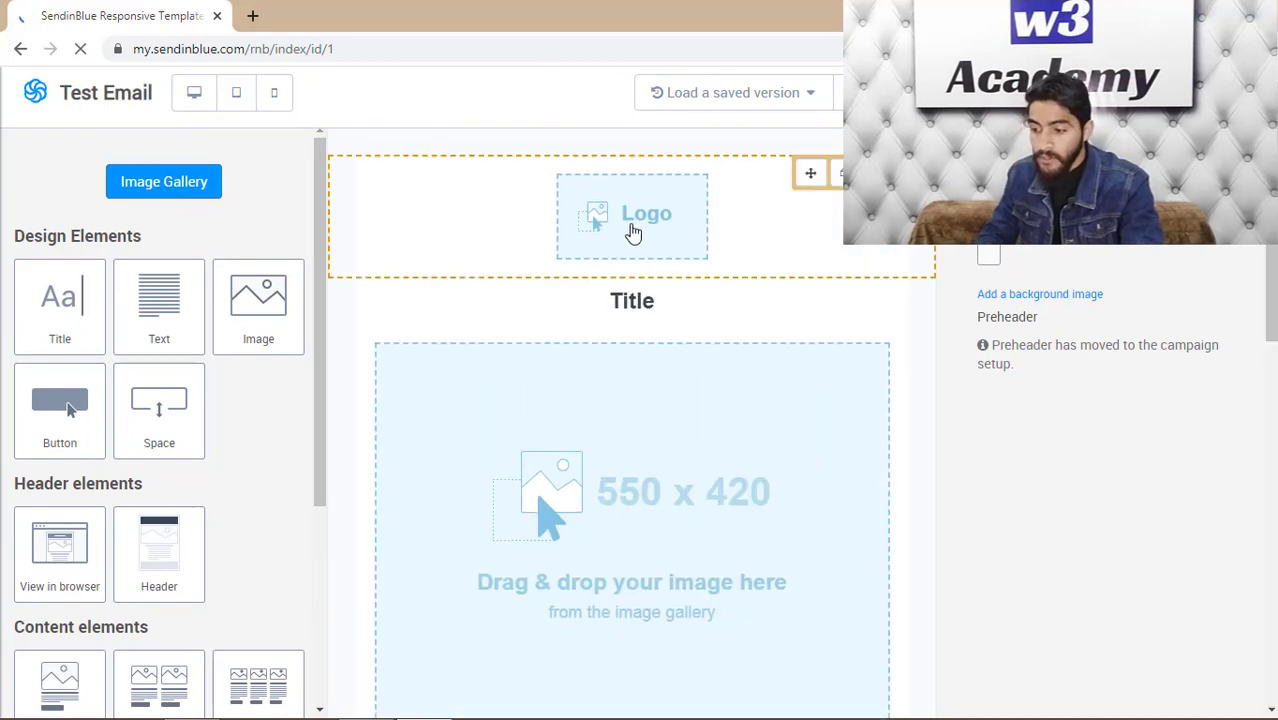
Step: Review the default starter template and save it as the Test Email campaign's design with Save & Quit
scroll(1258, 444, "down", 5)
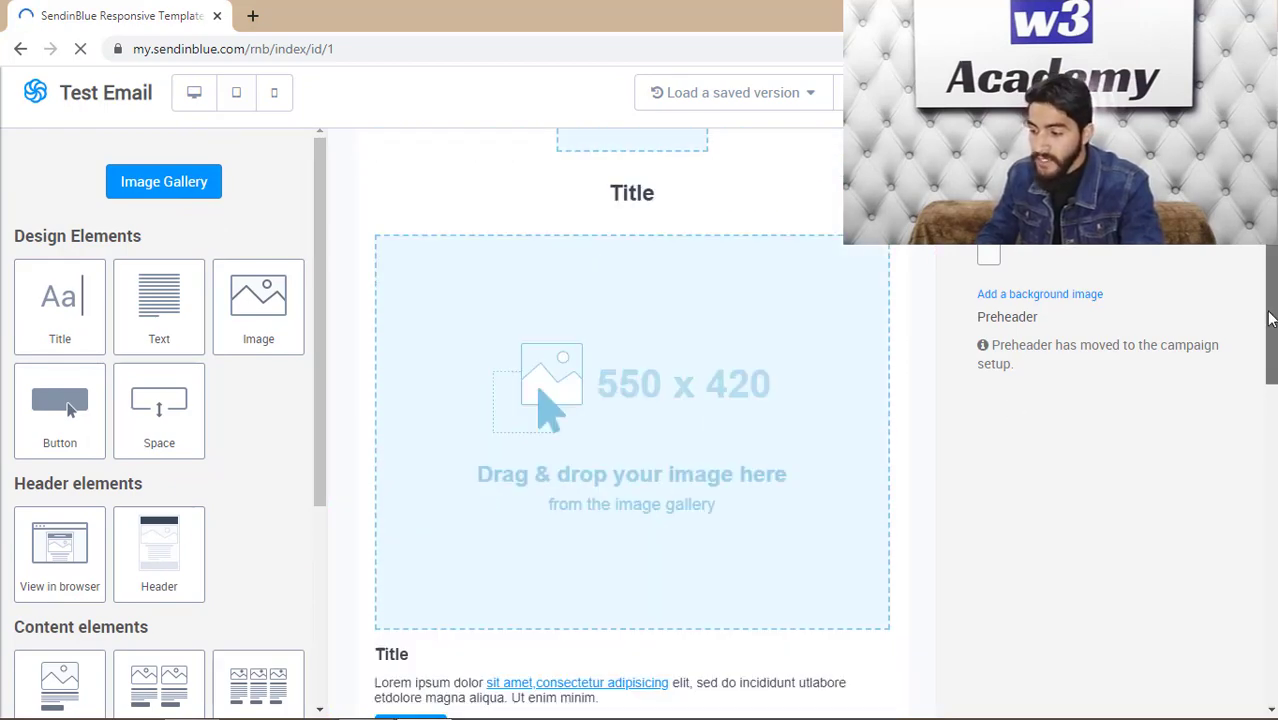
scroll(1256, 470, "down", 2)
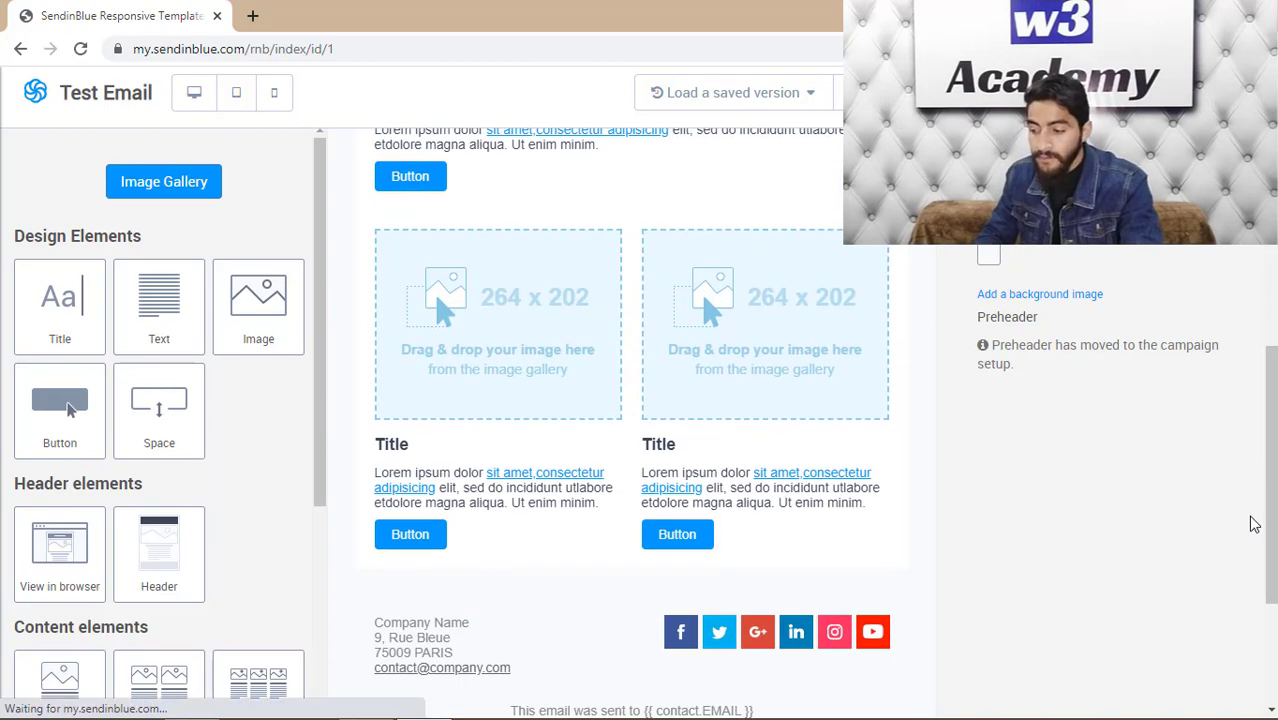
scroll(1256, 470, "down", 2)
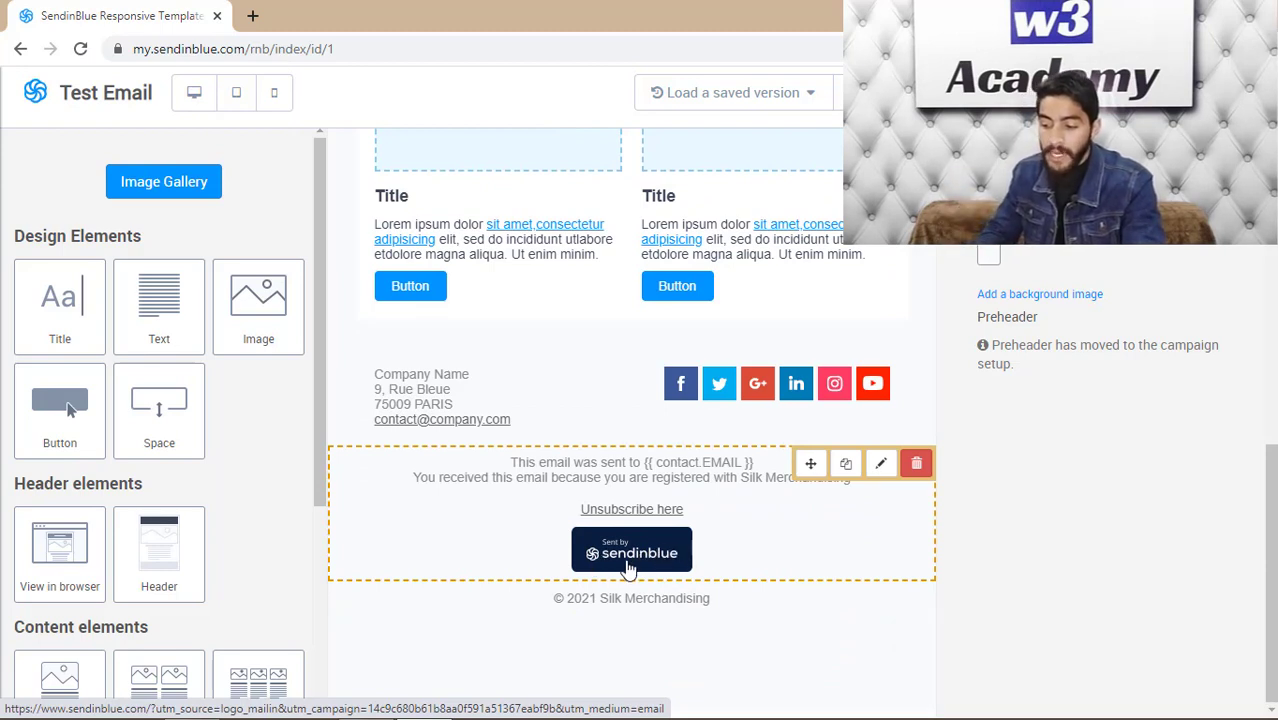
scroll(632, 400, "up", 5)
scroll(632, 420, "up", 3)
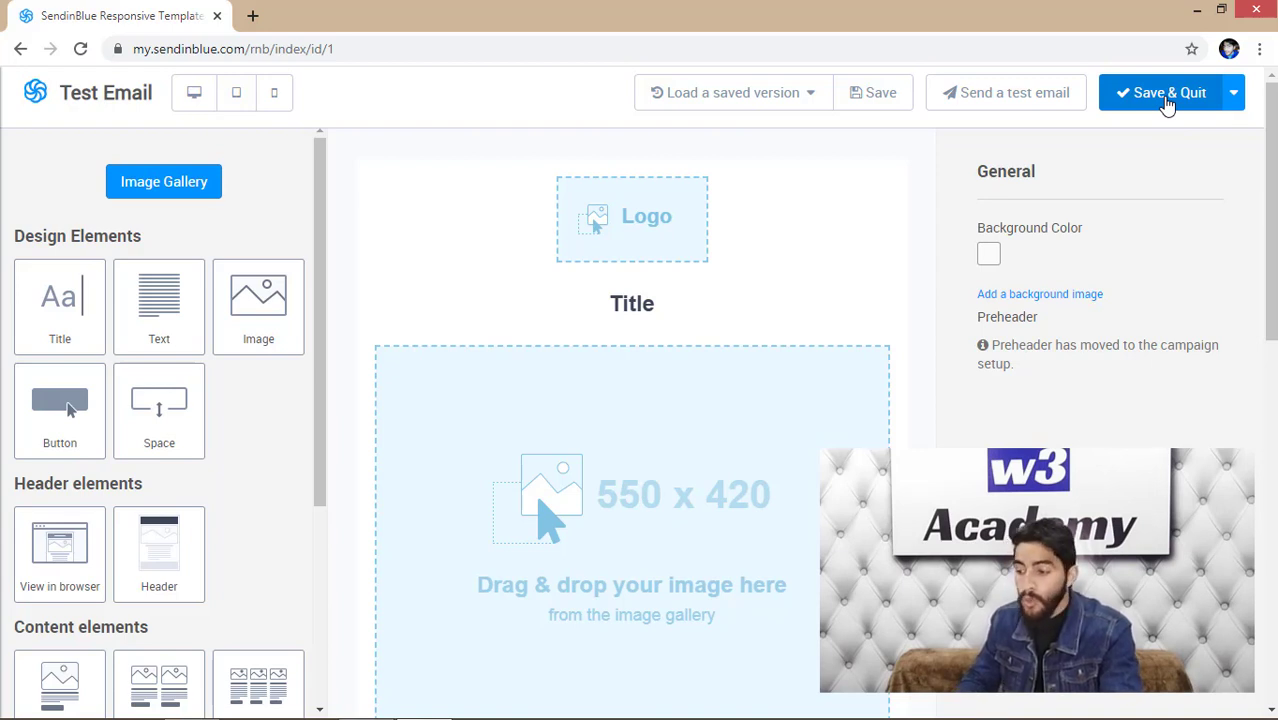
left_click(1153, 100)
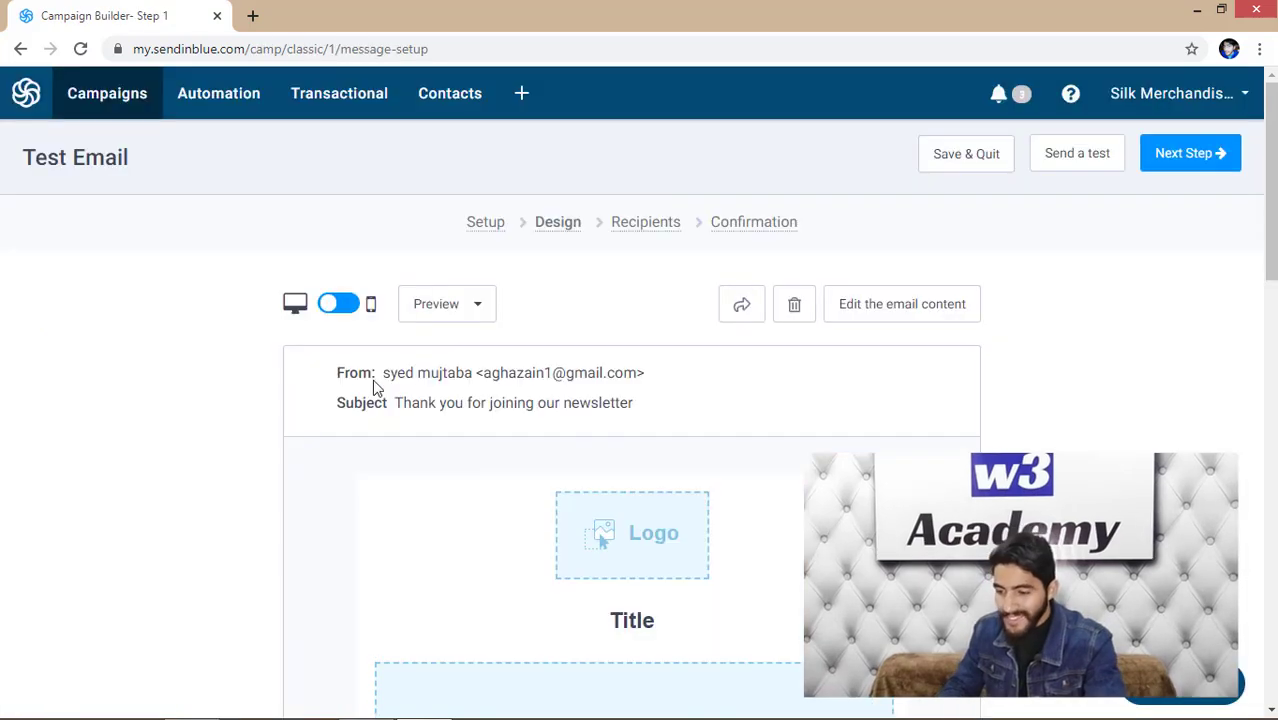
Step: Preview the saved Test Email design in mobile and desktop views, then advance to Recipients
scroll(428, 385, "down", 5)
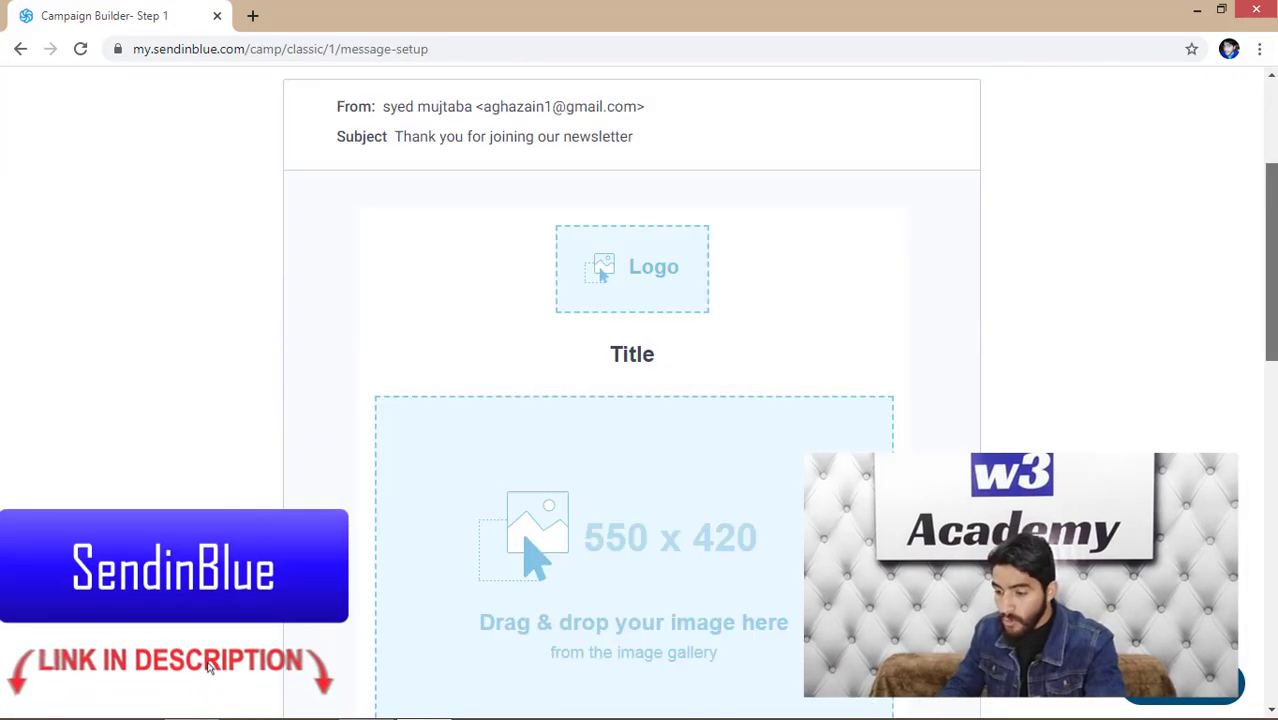
scroll(428, 385, "down", 5)
scroll(428, 385, "up", 10)
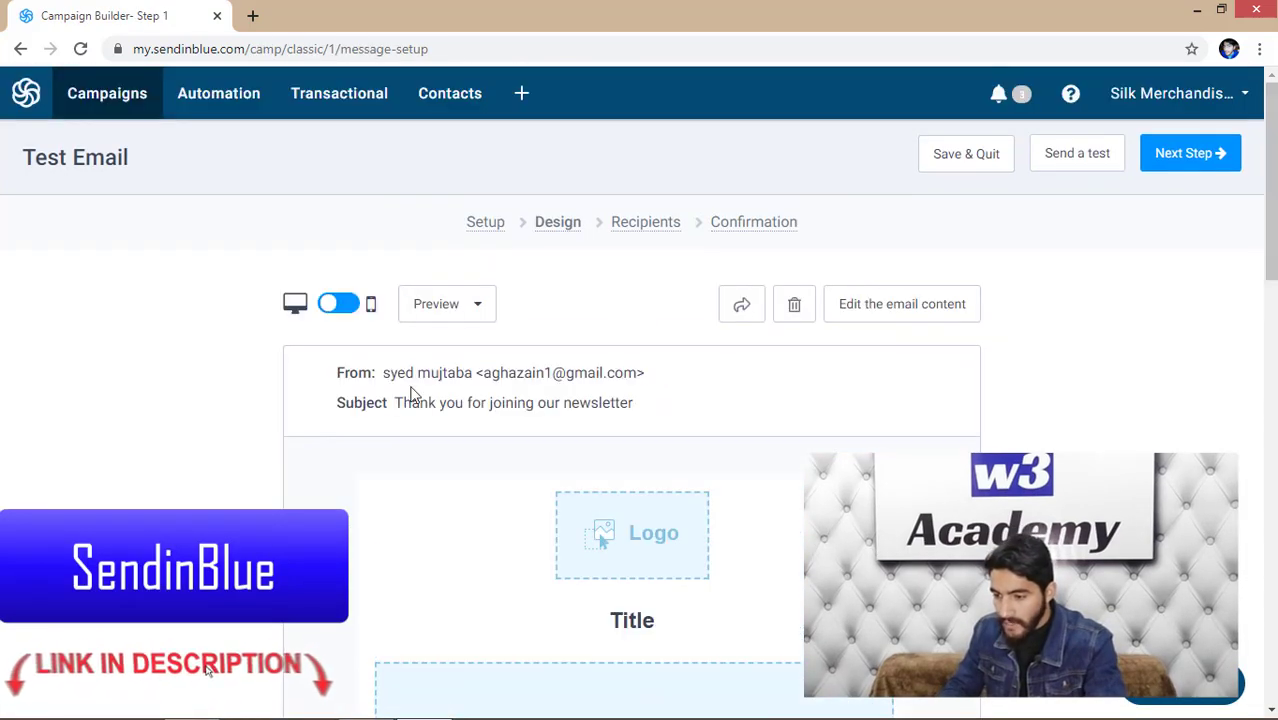
left_click(345, 305)
scroll(1209, 354, "down", 1)
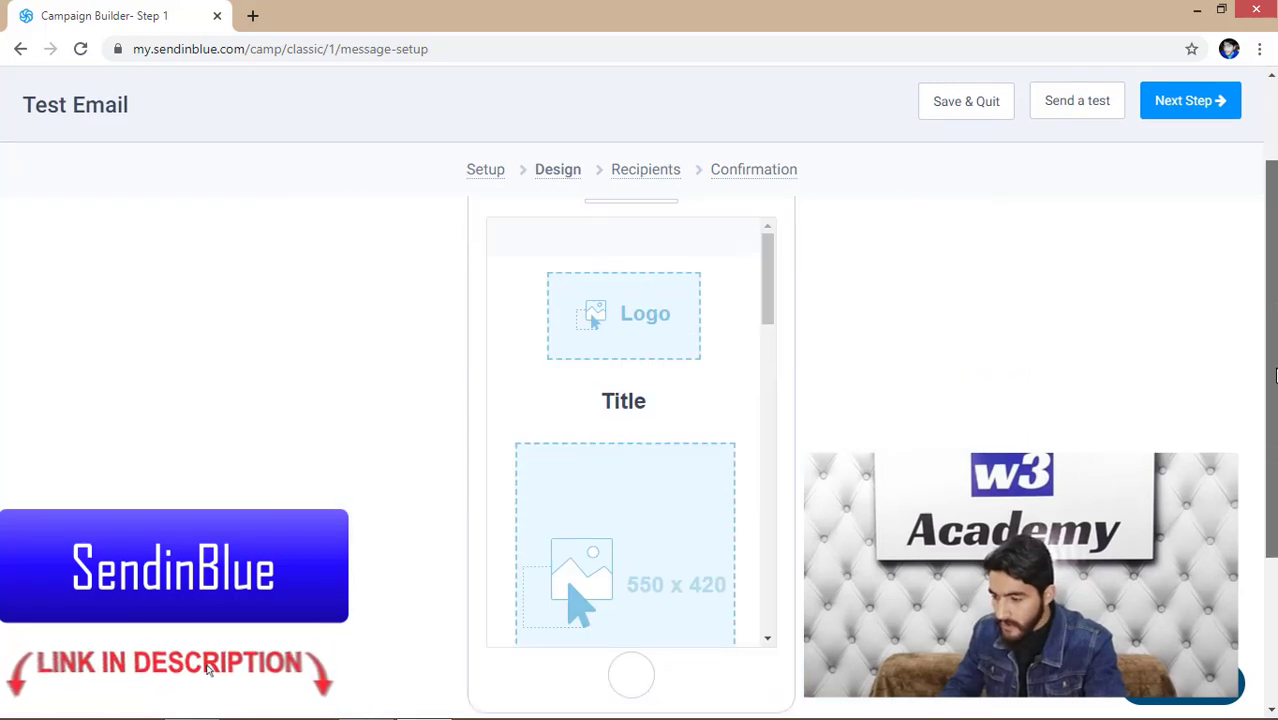
left_click_drag(767, 282, 1078, 337)
scroll(1078, 337, "up", 1)
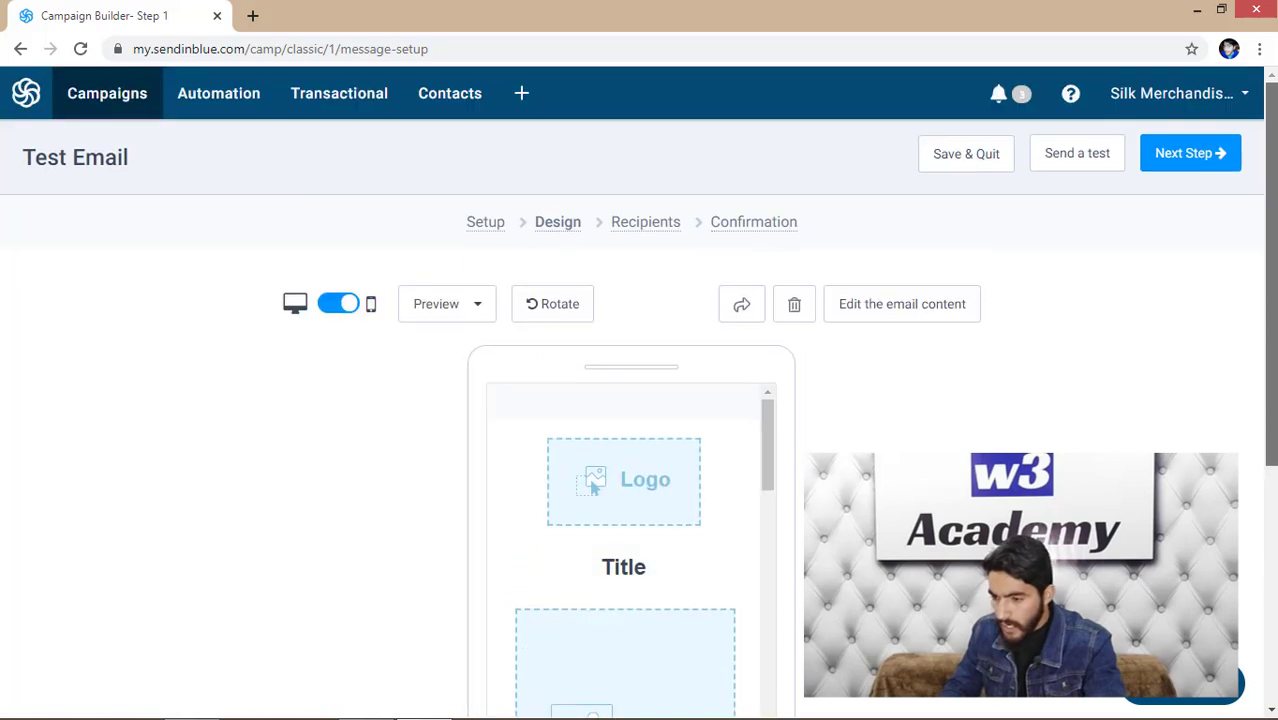
left_click(342, 308)
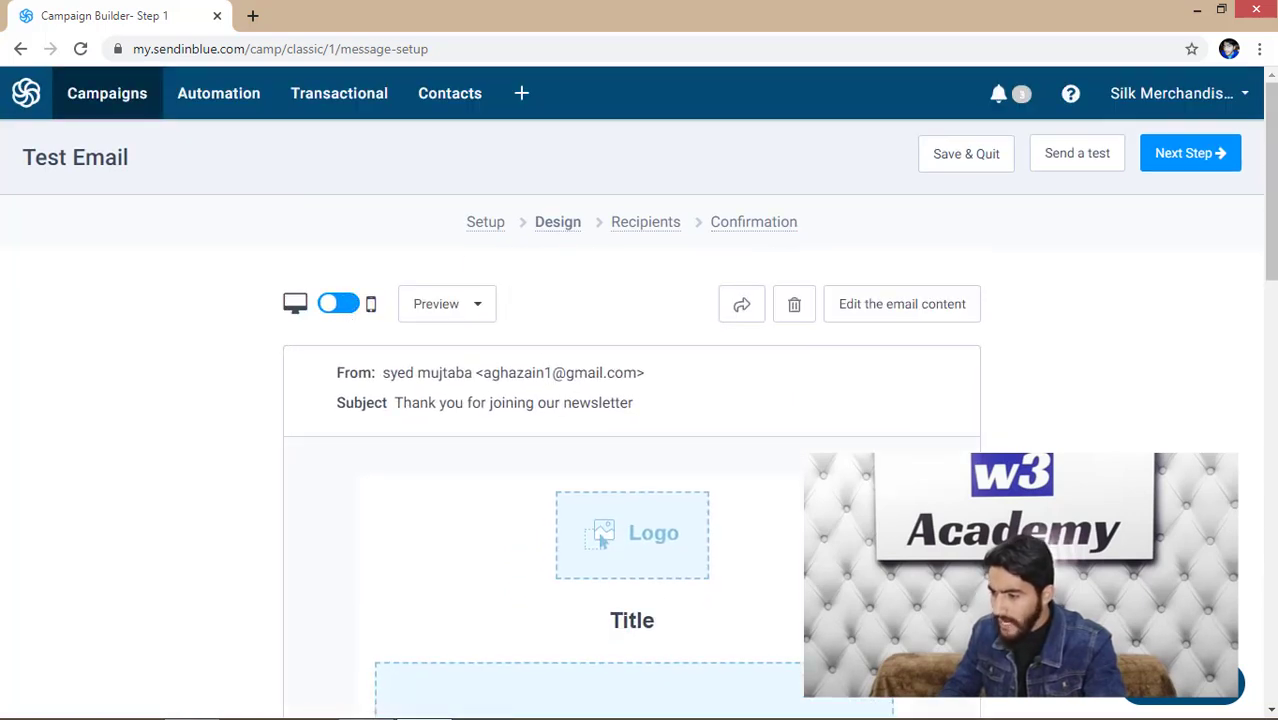
left_click(1201, 162)
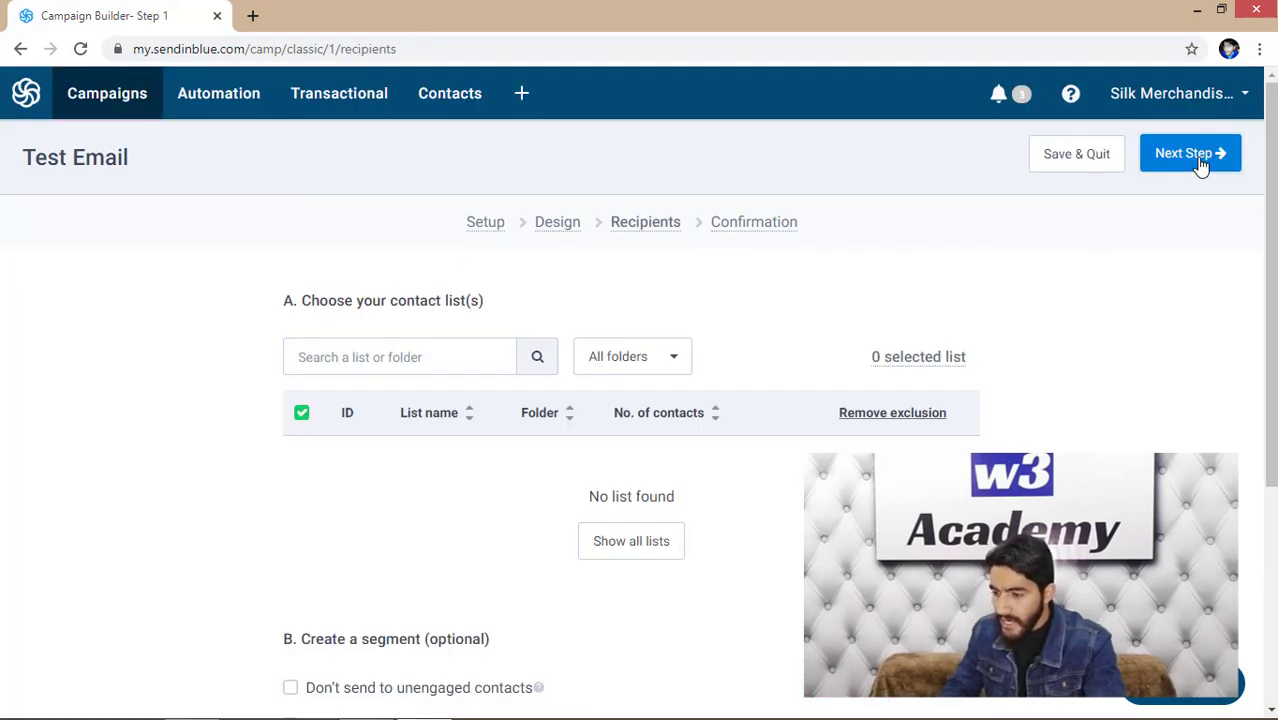
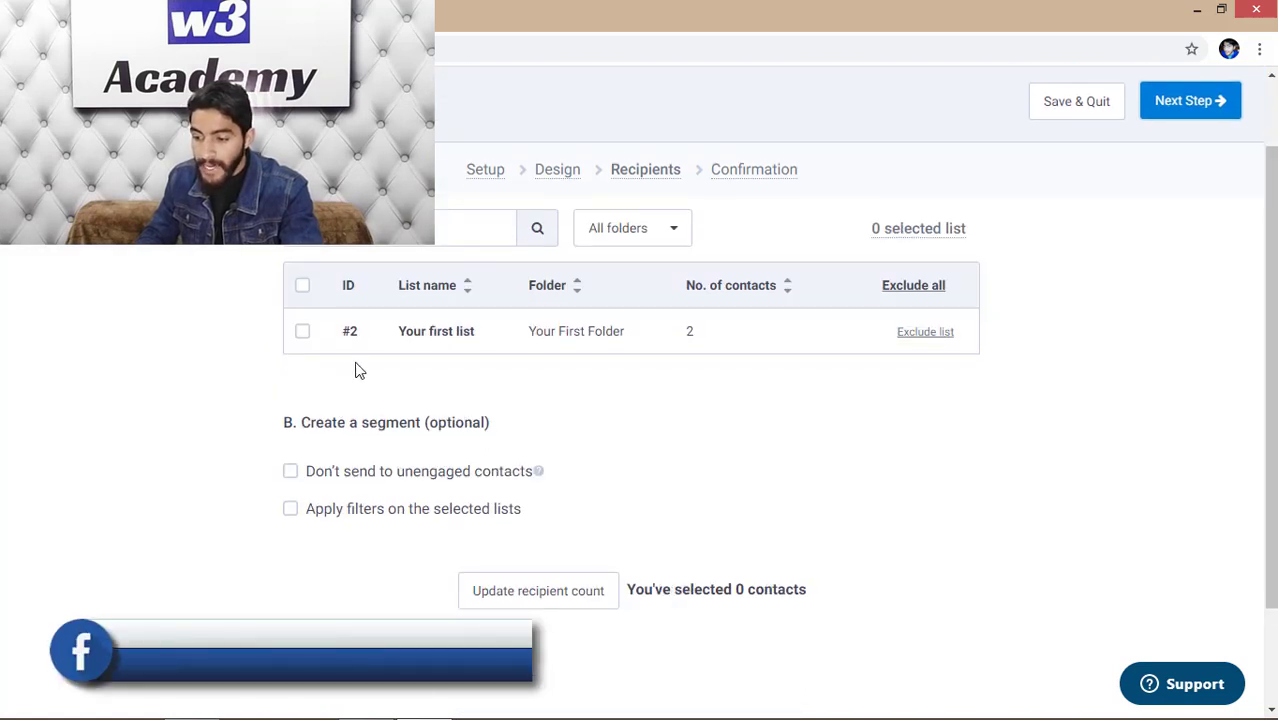
Step: Select 'Your first list' as recipients, refresh the count to 2 contacts, and proceed to Confirmation
left_click(303, 333)
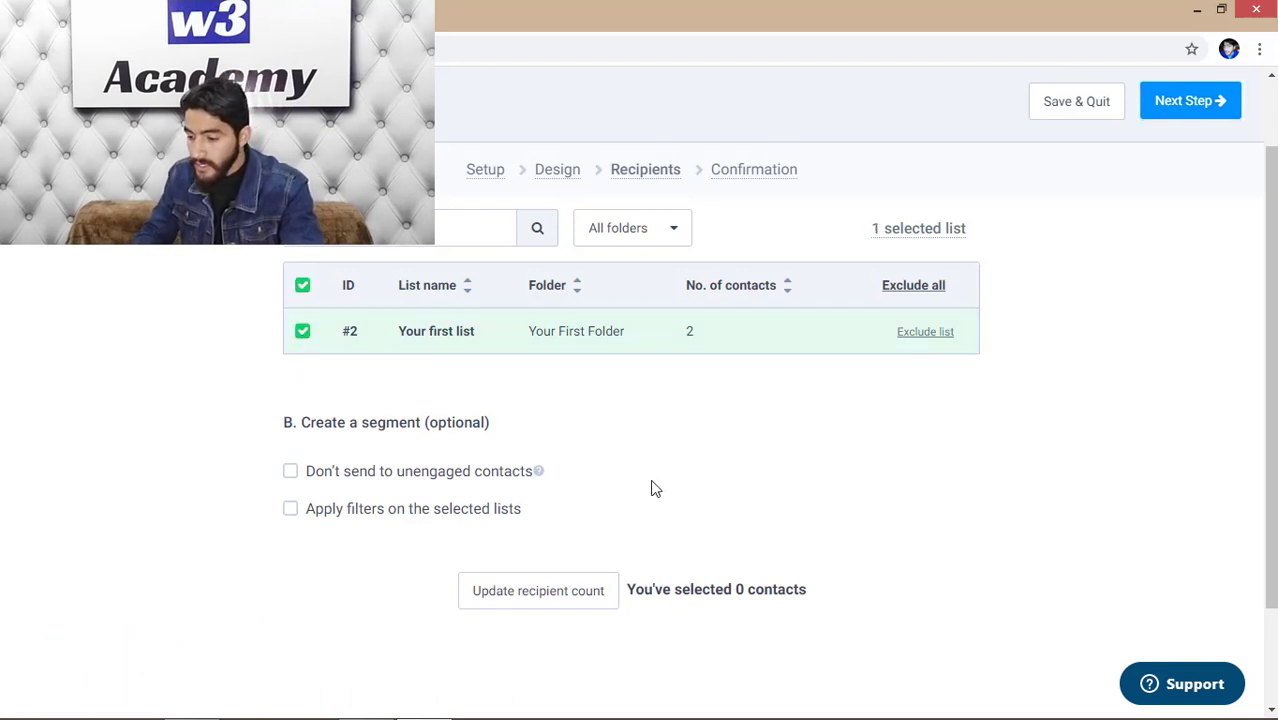
left_click(506, 597)
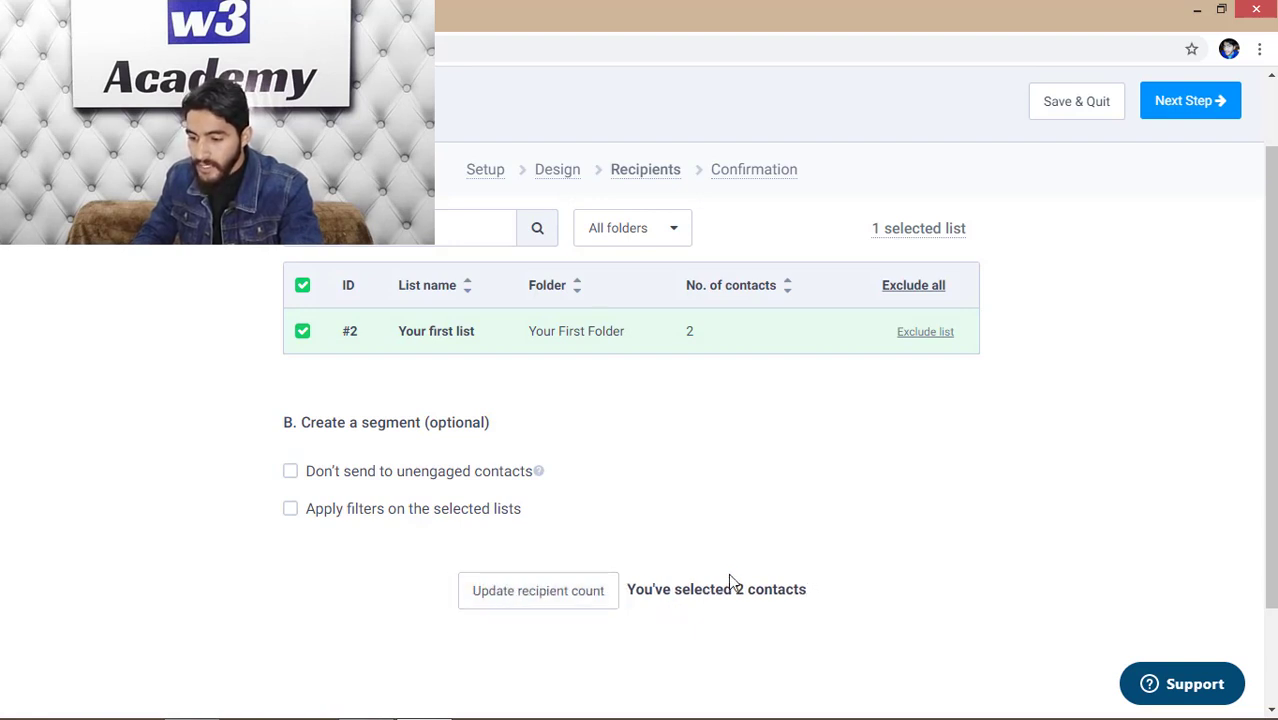
scroll(1255, 271, "up", 2)
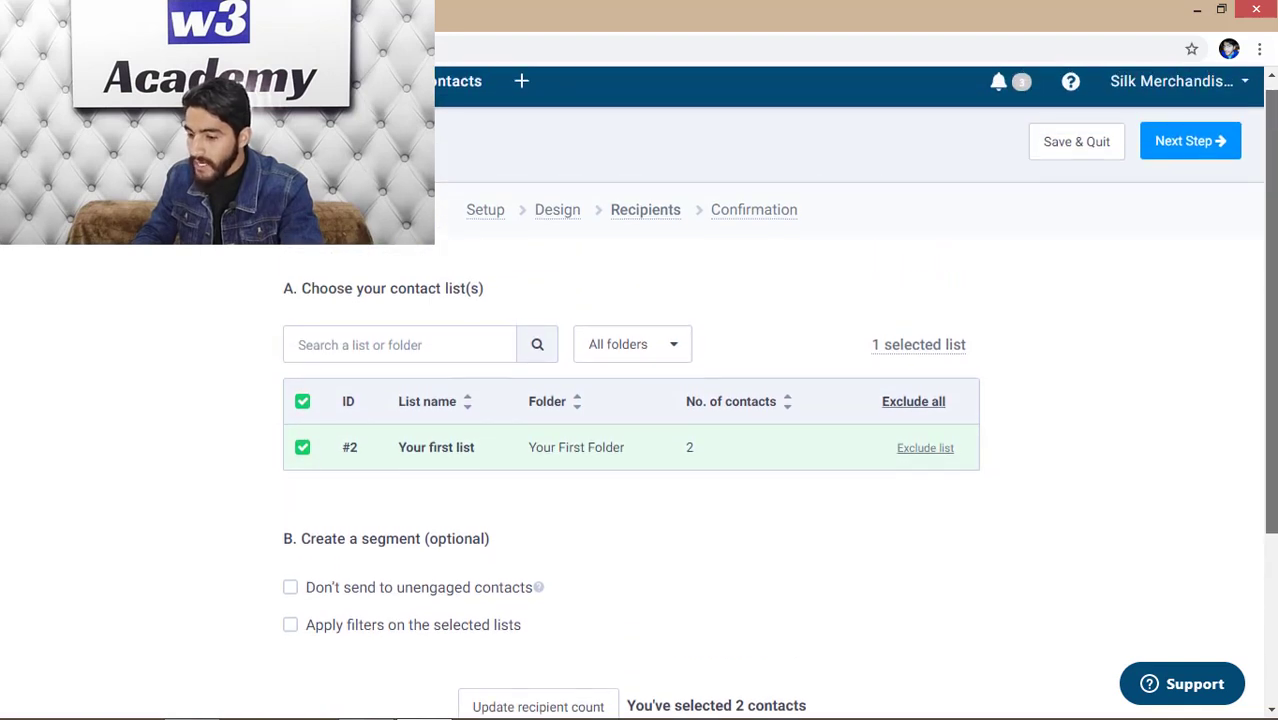
left_click(1186, 155)
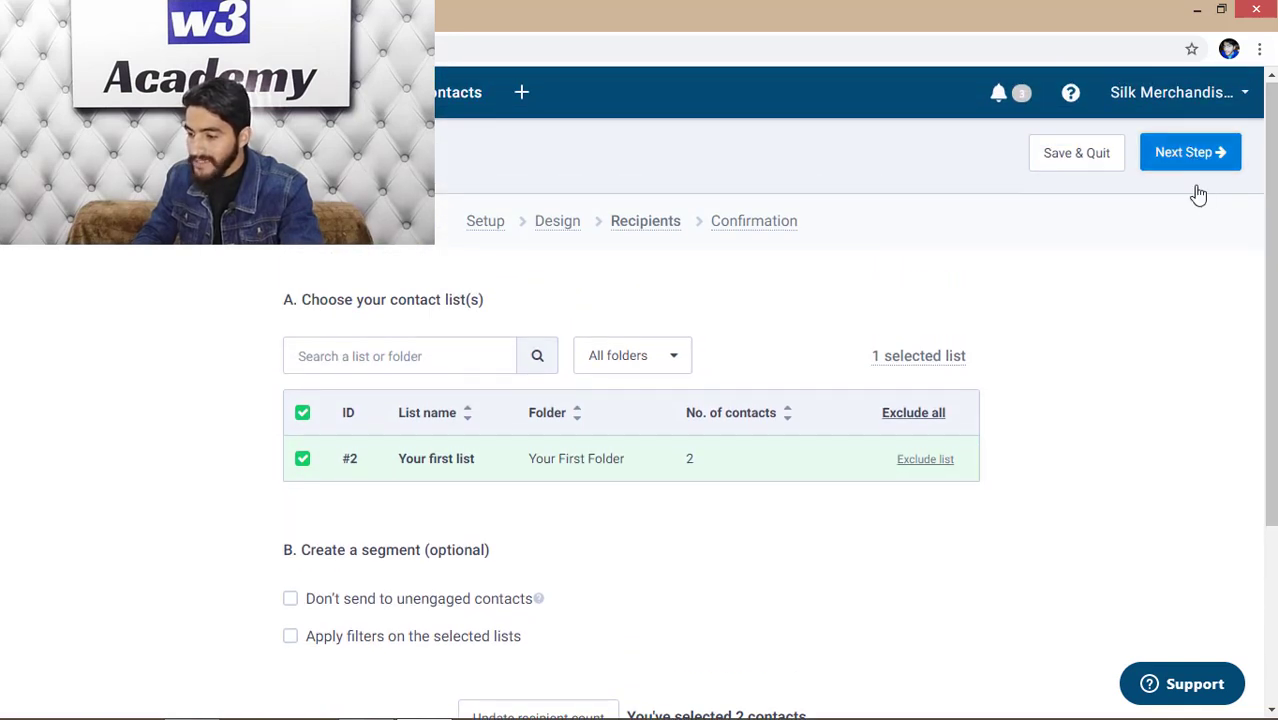
scroll(361, 602, "down", 2)
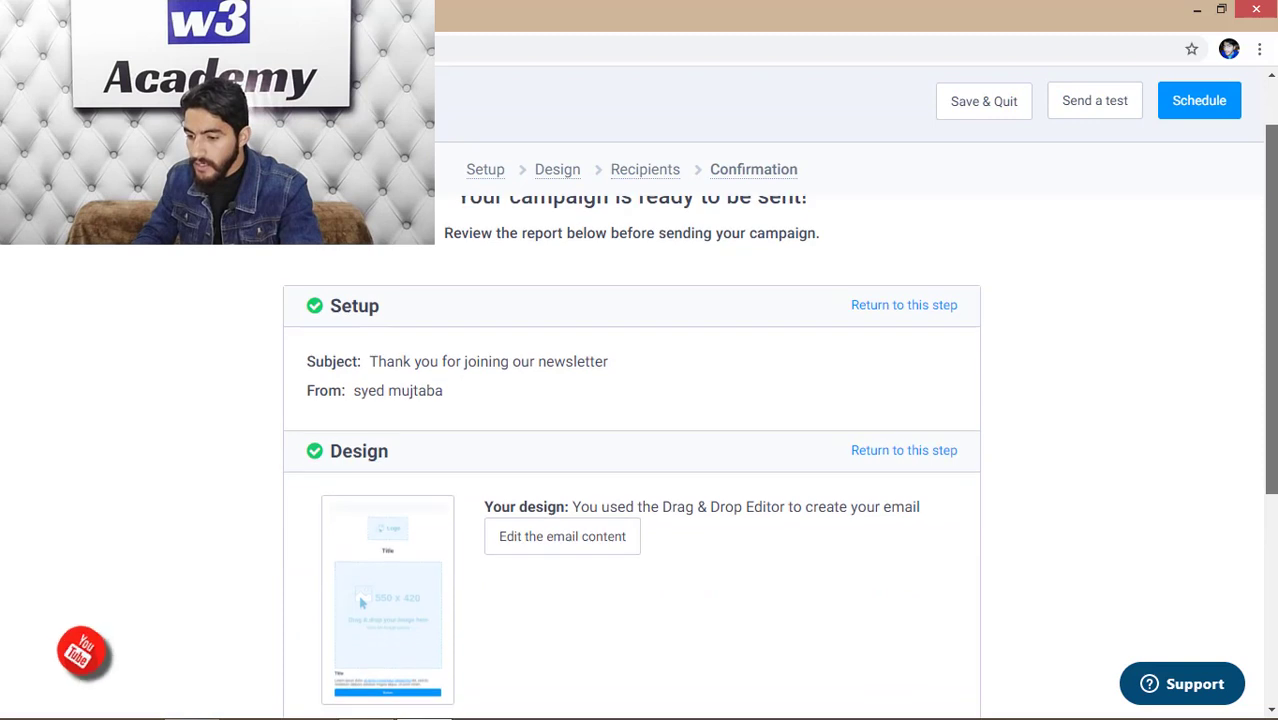
Step: Open the Schedule Campaign dialog for the Test Email campaign from the Confirmation page
scroll(361, 602, "up", 2)
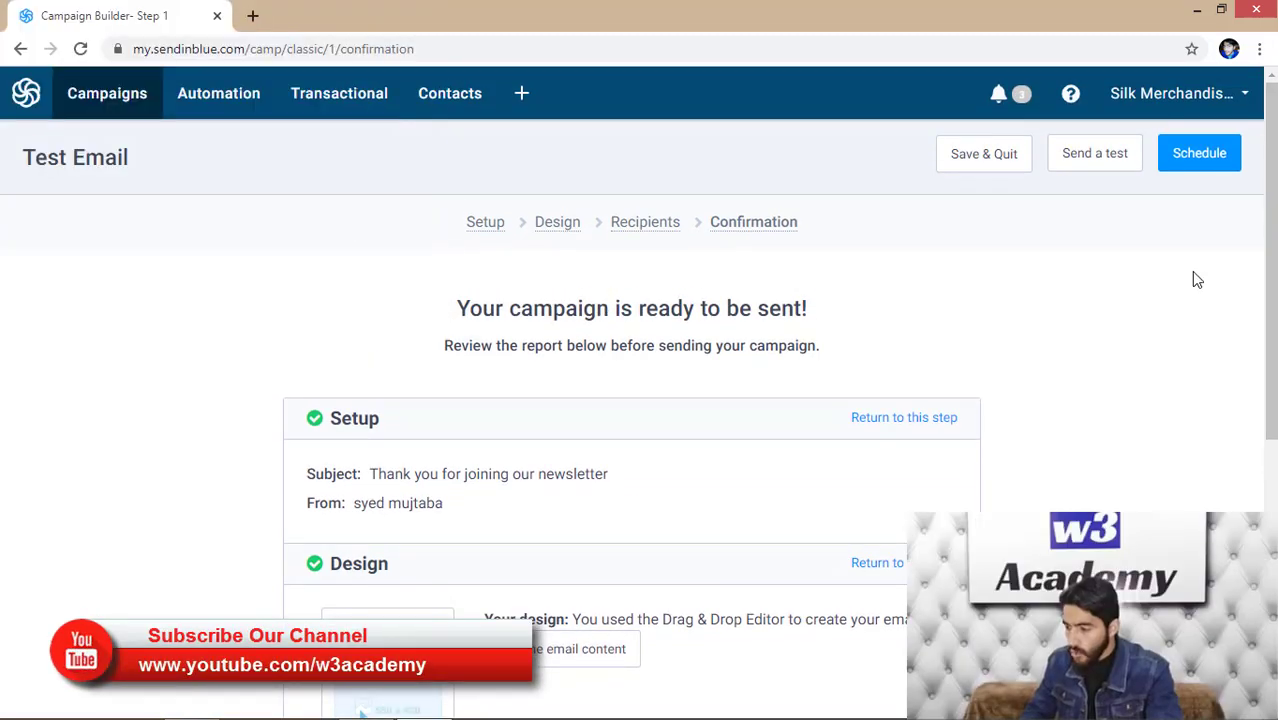
left_click(1196, 154)
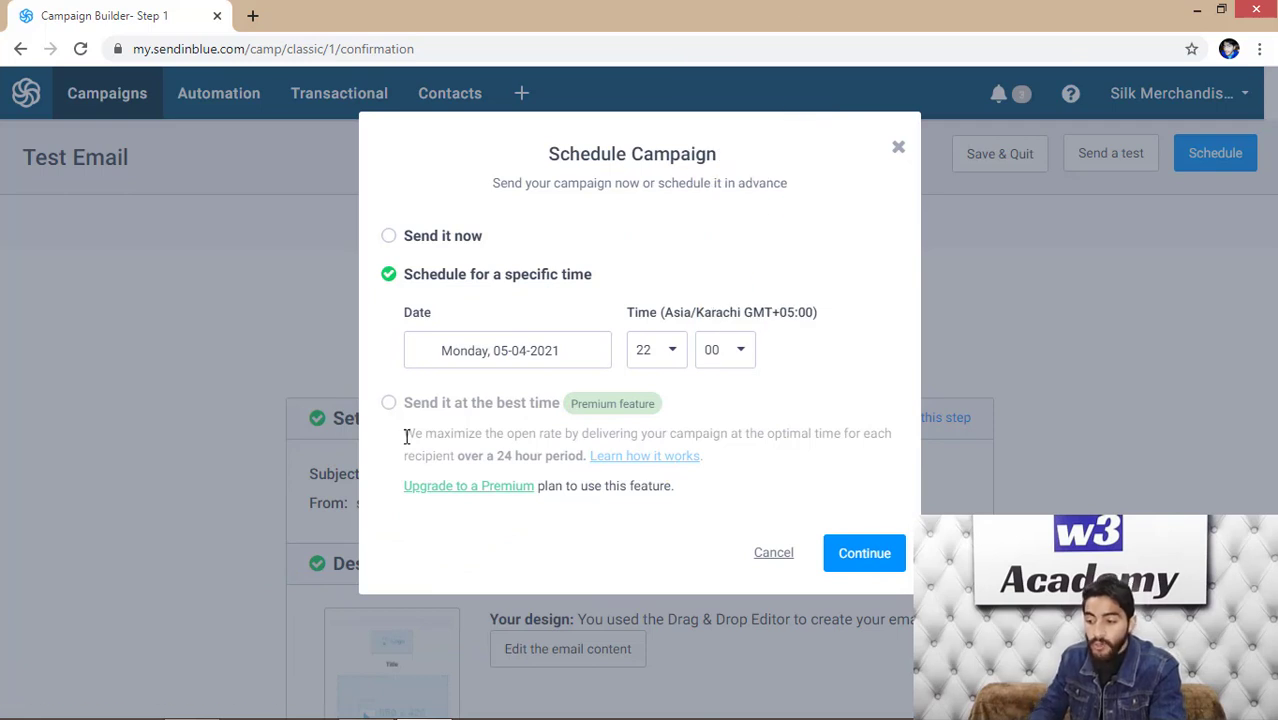
Step: Schedule Test Email for 05-04-2021 at 23:00 and confirm sending to 2 contacts
left_click(655, 357)
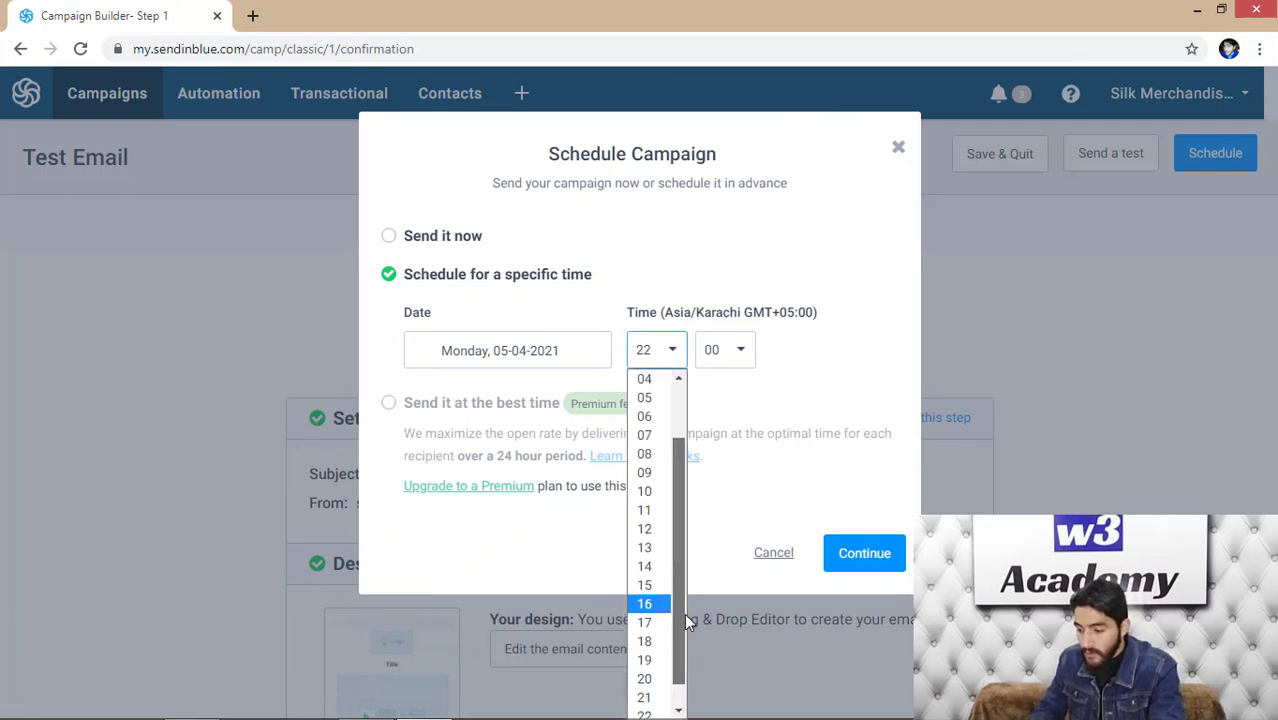
scroll(686, 620, "down", 1)
left_click(645, 706)
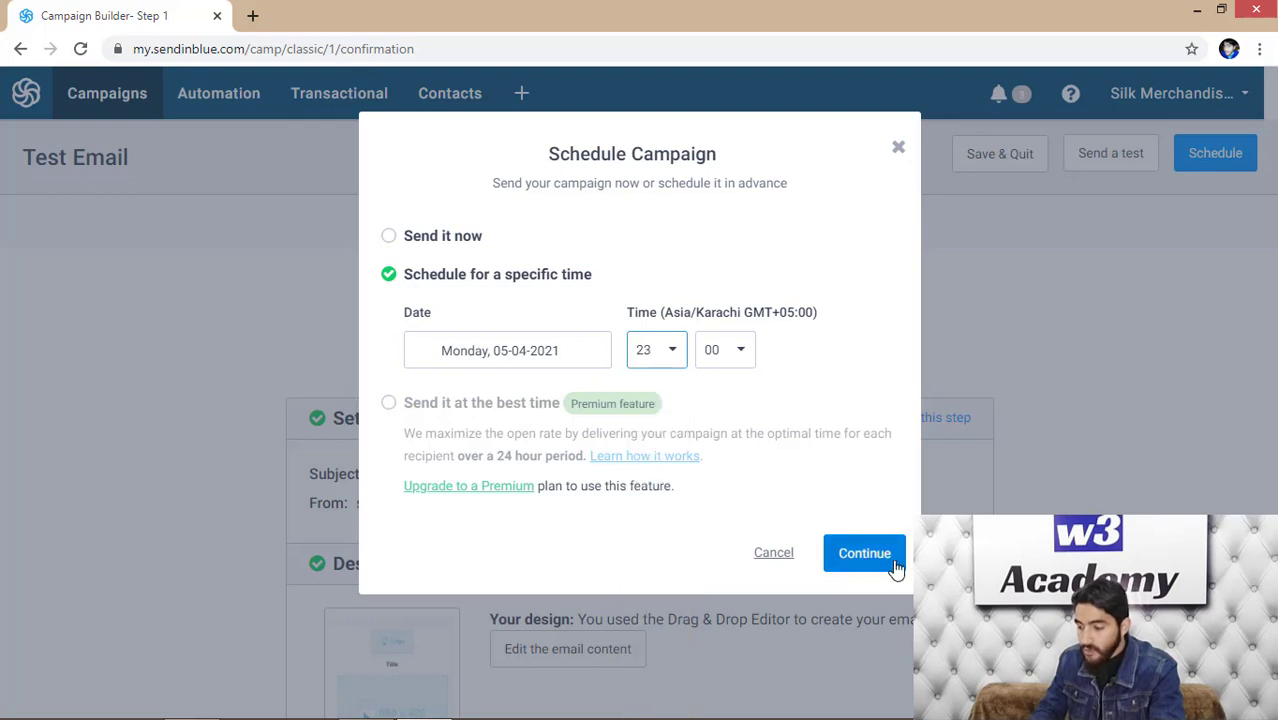
left_click(864, 566)
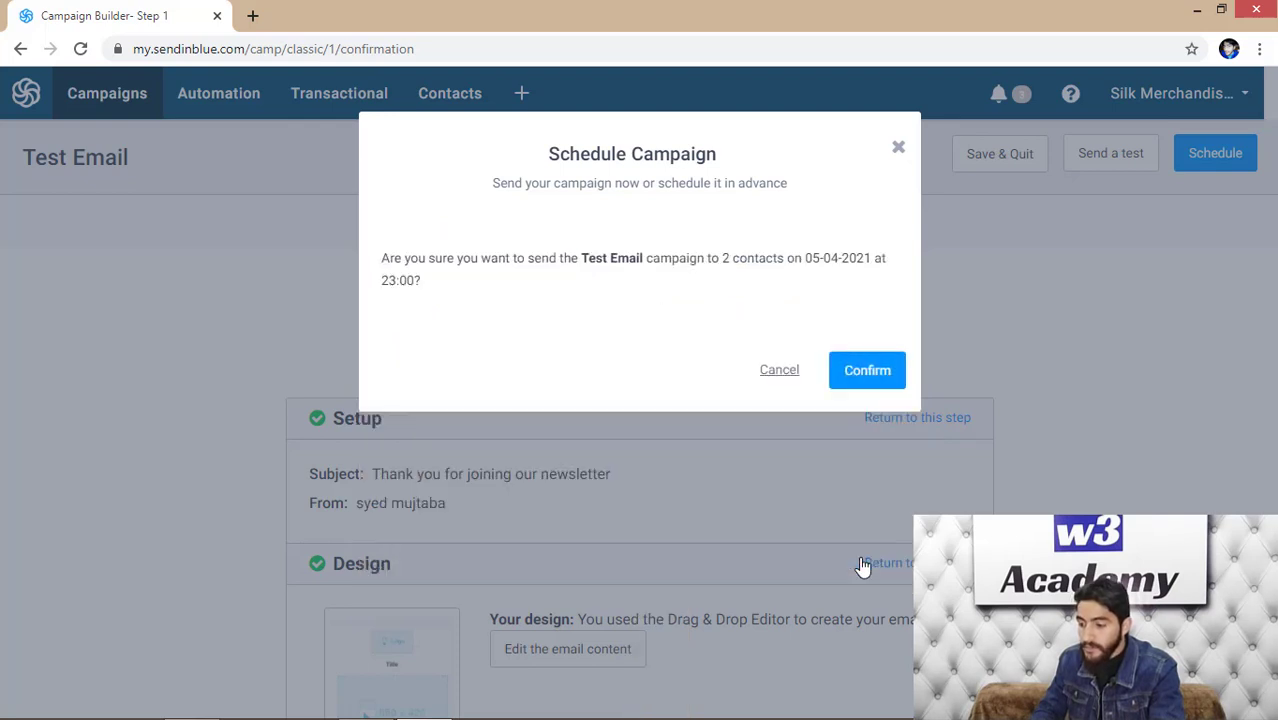
left_click(866, 371)
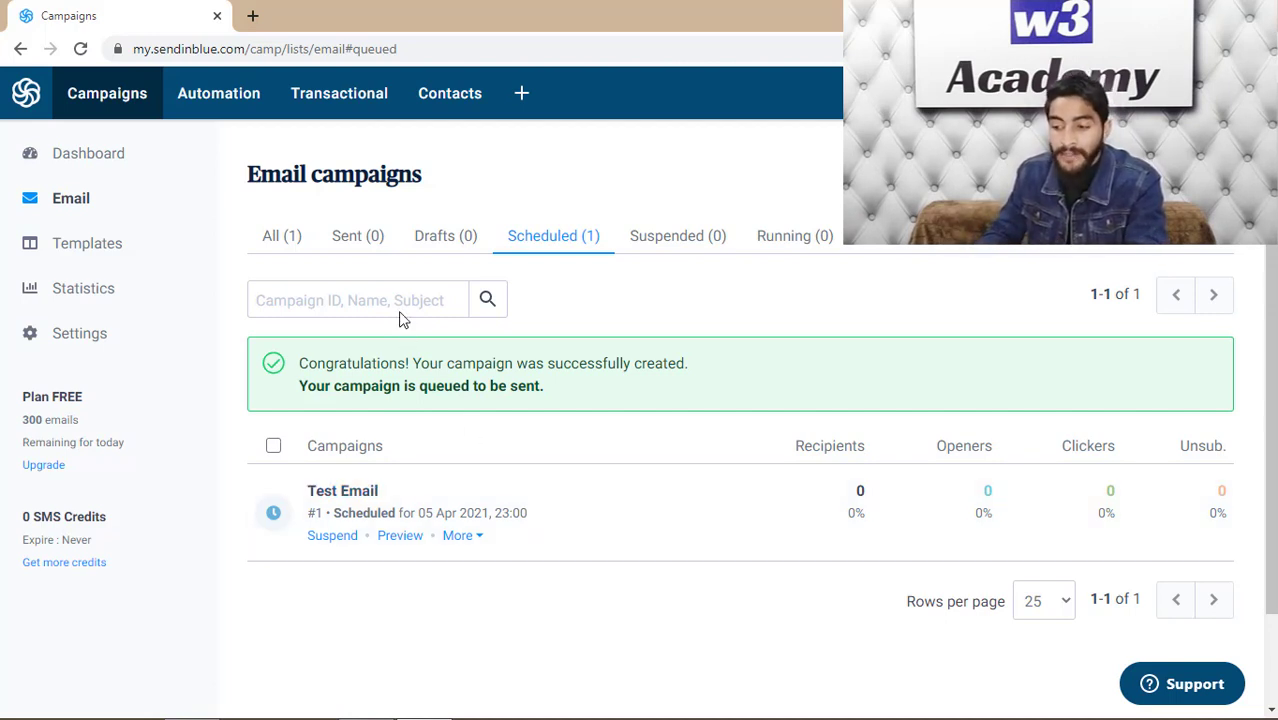
left_click(252, 15)
Step: Go to sendinblue.com and open the Sendinblue vs. Mailchimp comparison page from the footer
type("sendinblue.com")
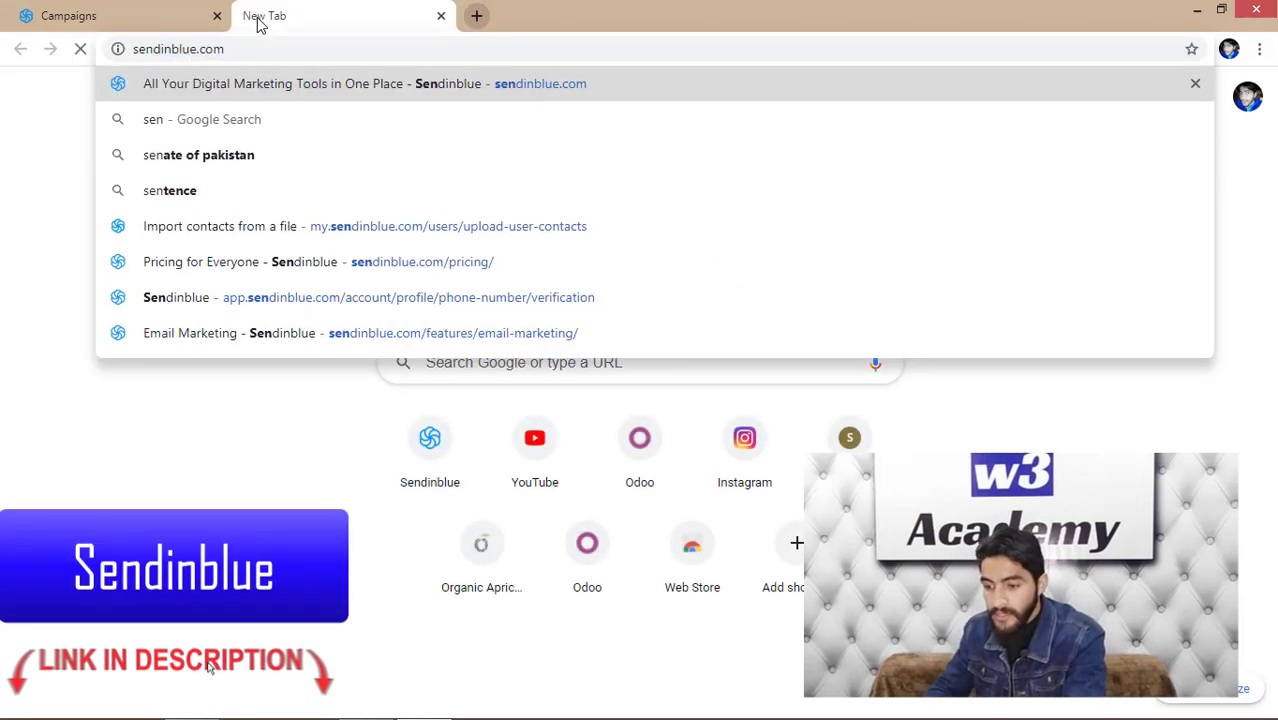
key("Return")
left_click_drag(1271, 120, 1272, 676)
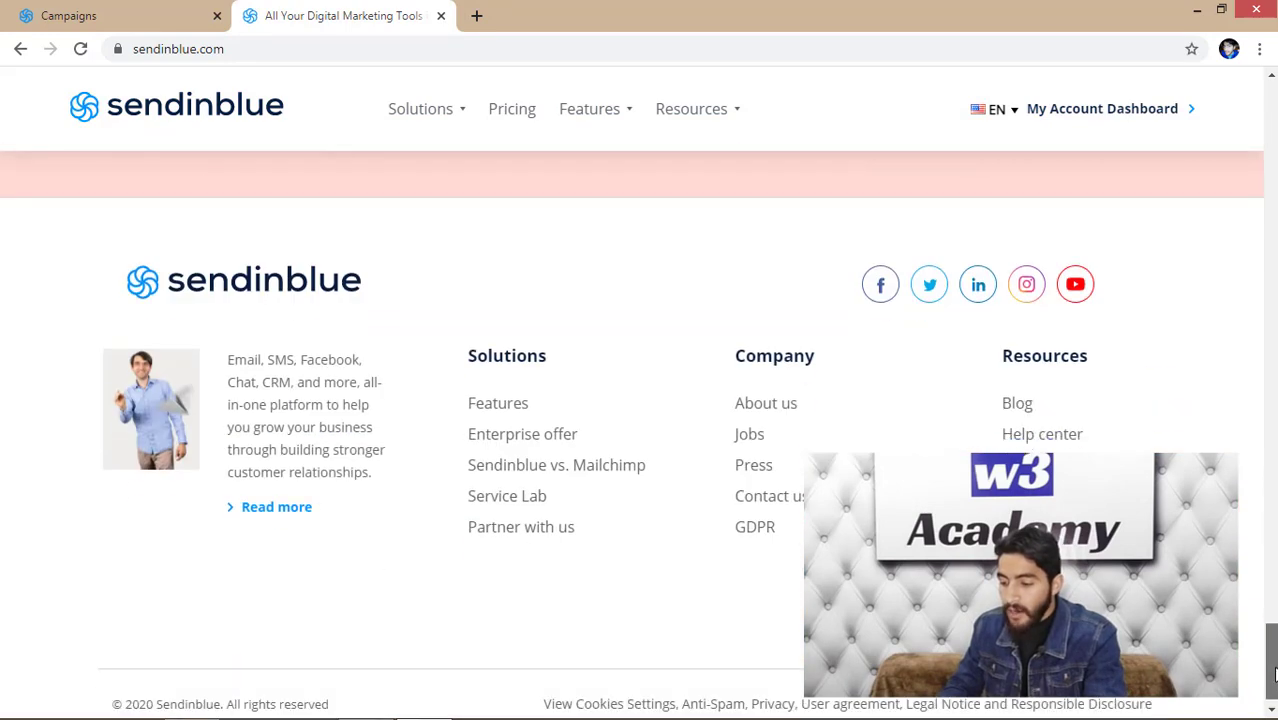
left_click(548, 500)
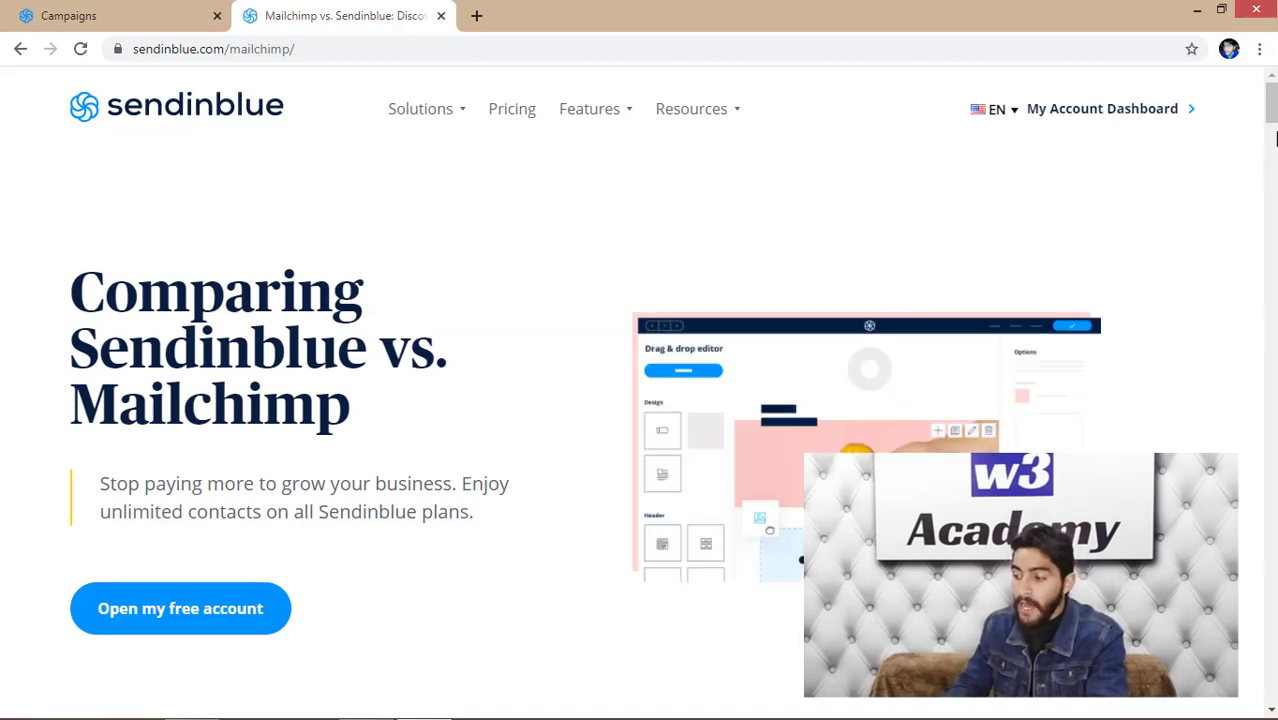
Step: Highlight the $99 vs $540 prices for 100,000 contacts and the Contact storage values
scroll(1270, 110, "down", 9)
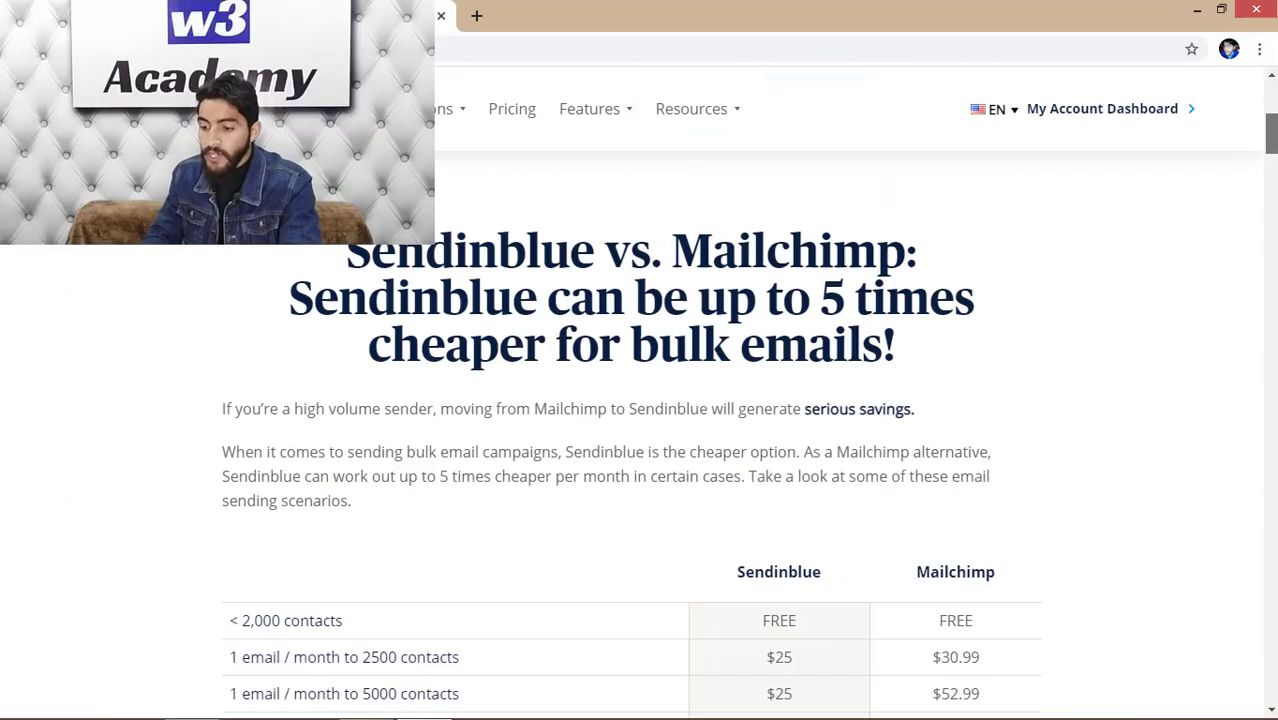
scroll(640, 400, "down", 5)
scroll(640, 400, "up", 4)
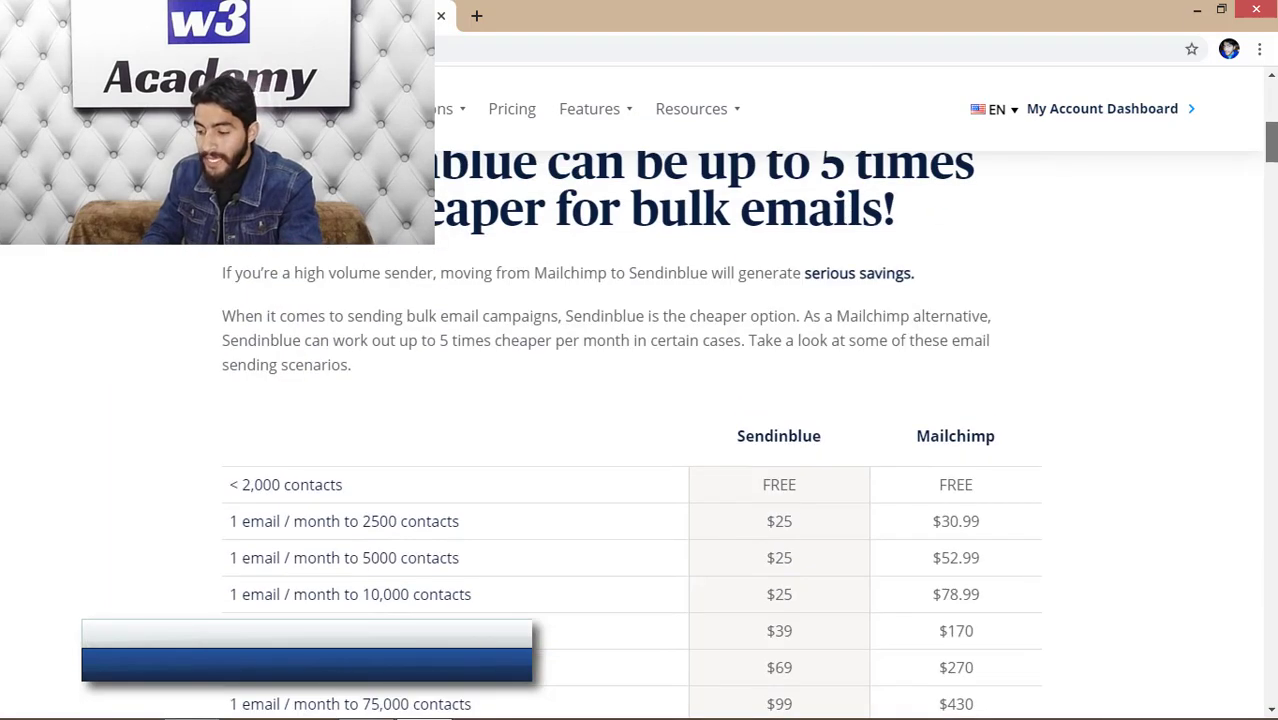
scroll(1232, 271, "down", 3)
left_click_drag(768, 528, 993, 528)
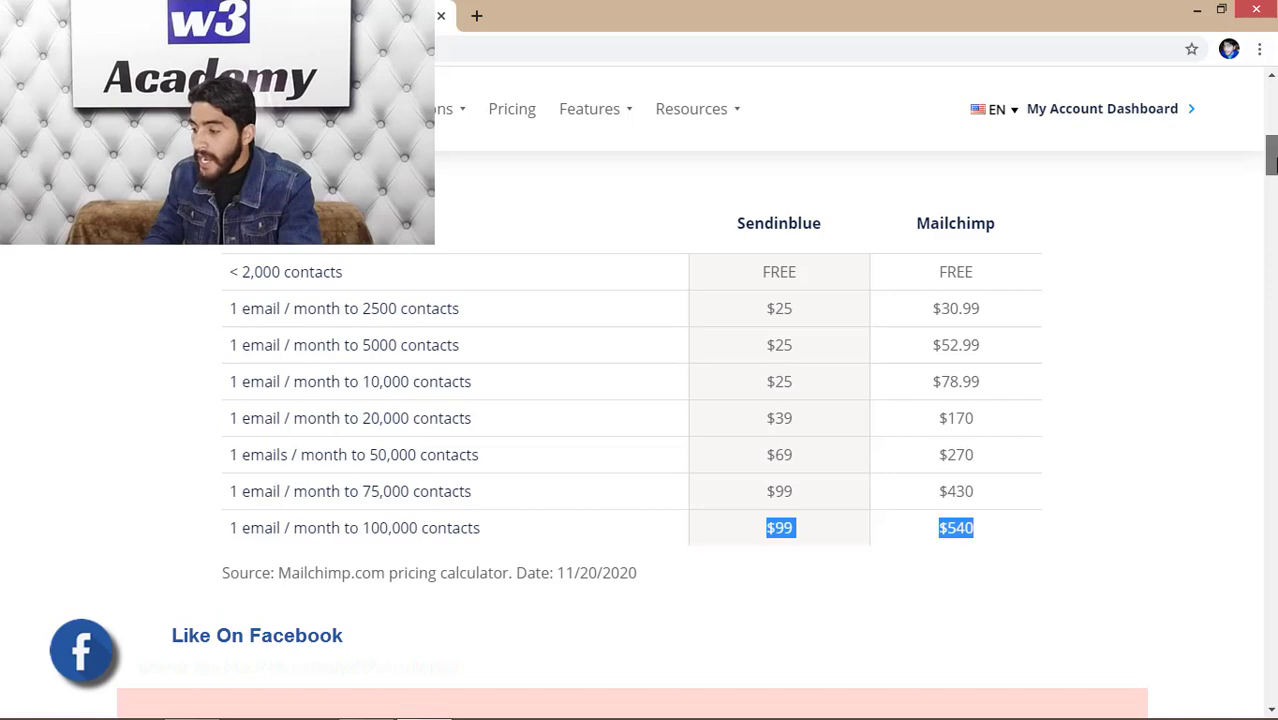
scroll(605, 378, "down", 8)
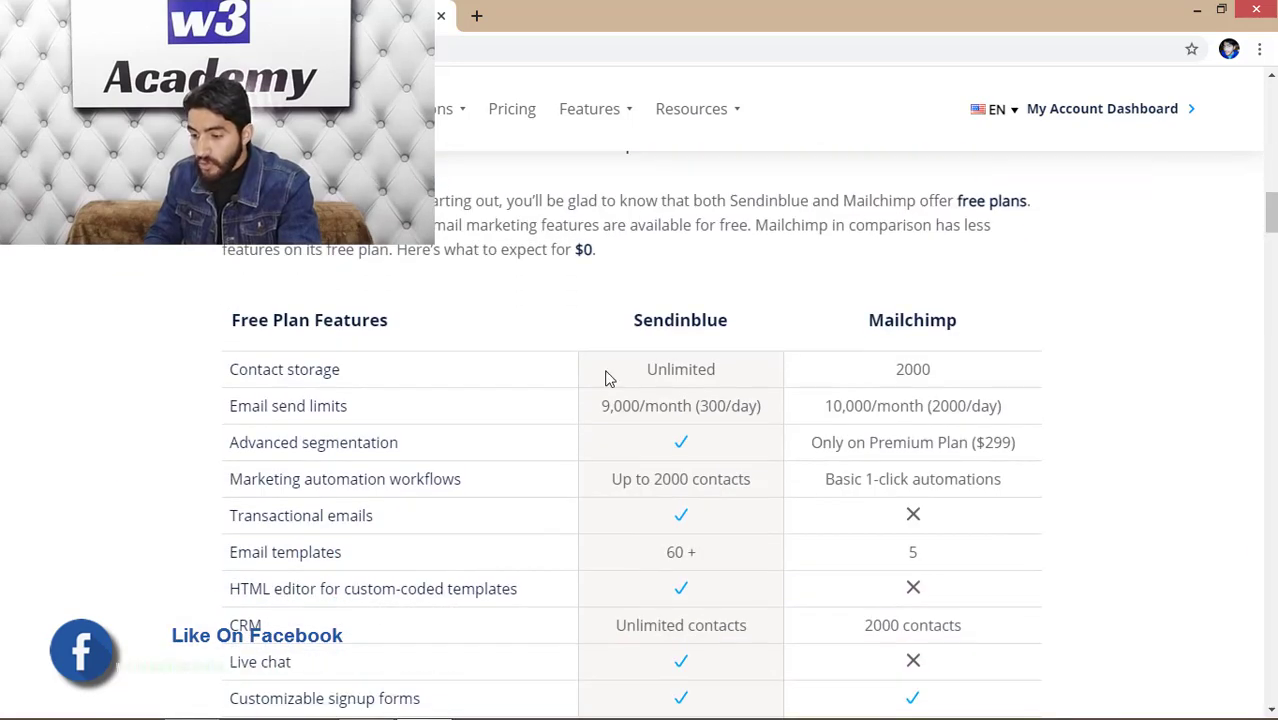
left_click_drag(645, 372, 952, 382)
Step: Dismiss the free plan sign-up popup and keep browsing the comparison page
left_click_drag(1270, 213, 1270, 278)
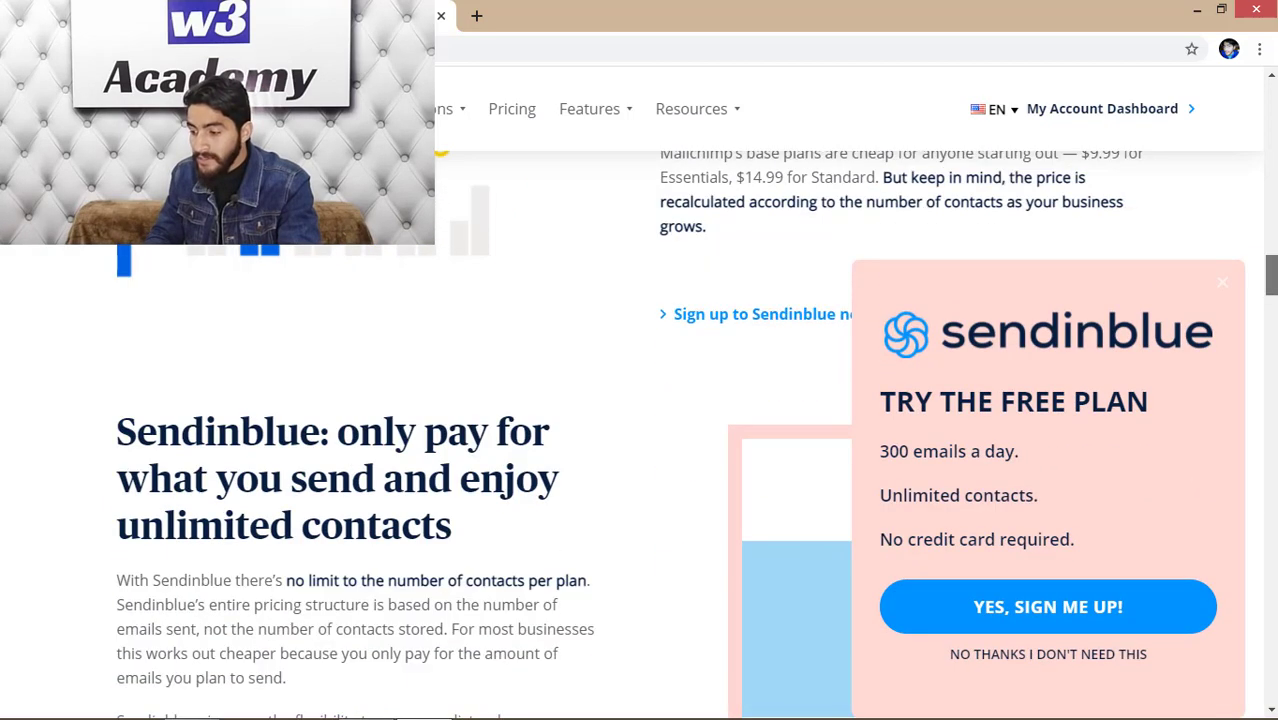
left_click(1222, 283)
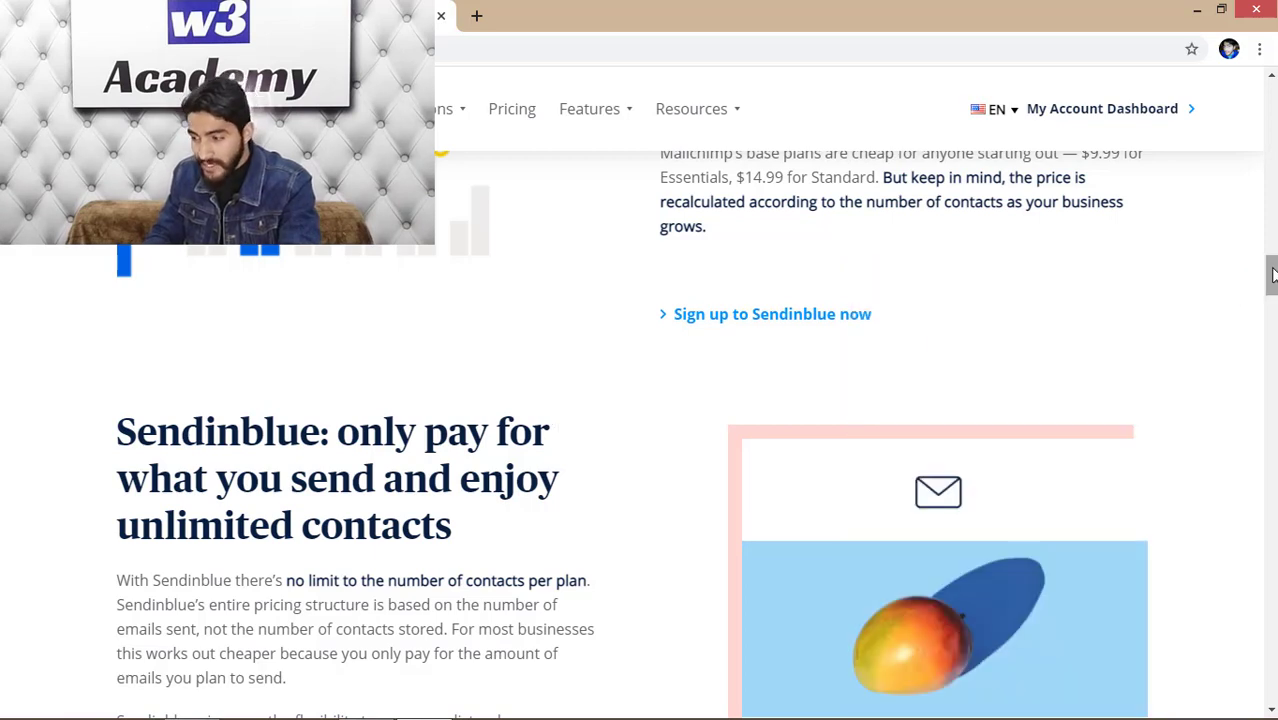
left_click_drag(1272, 275, 1271, 92)
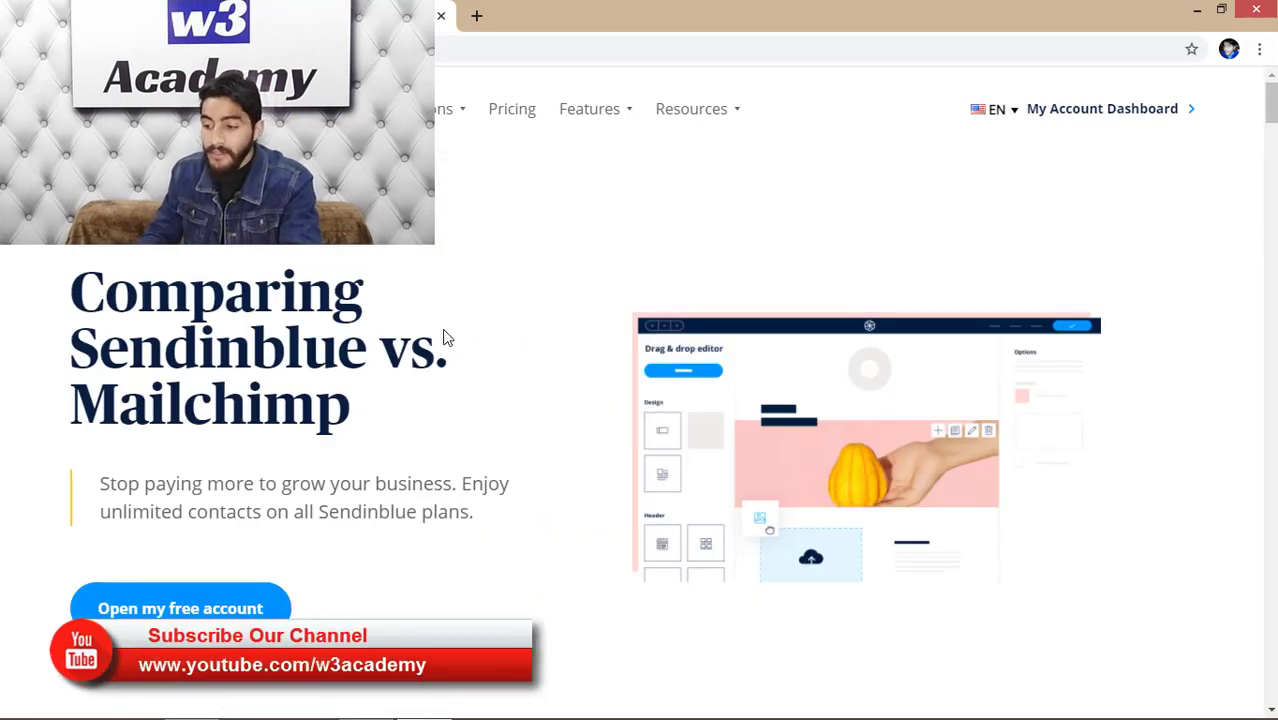
scroll(447, 338, "down", 5)
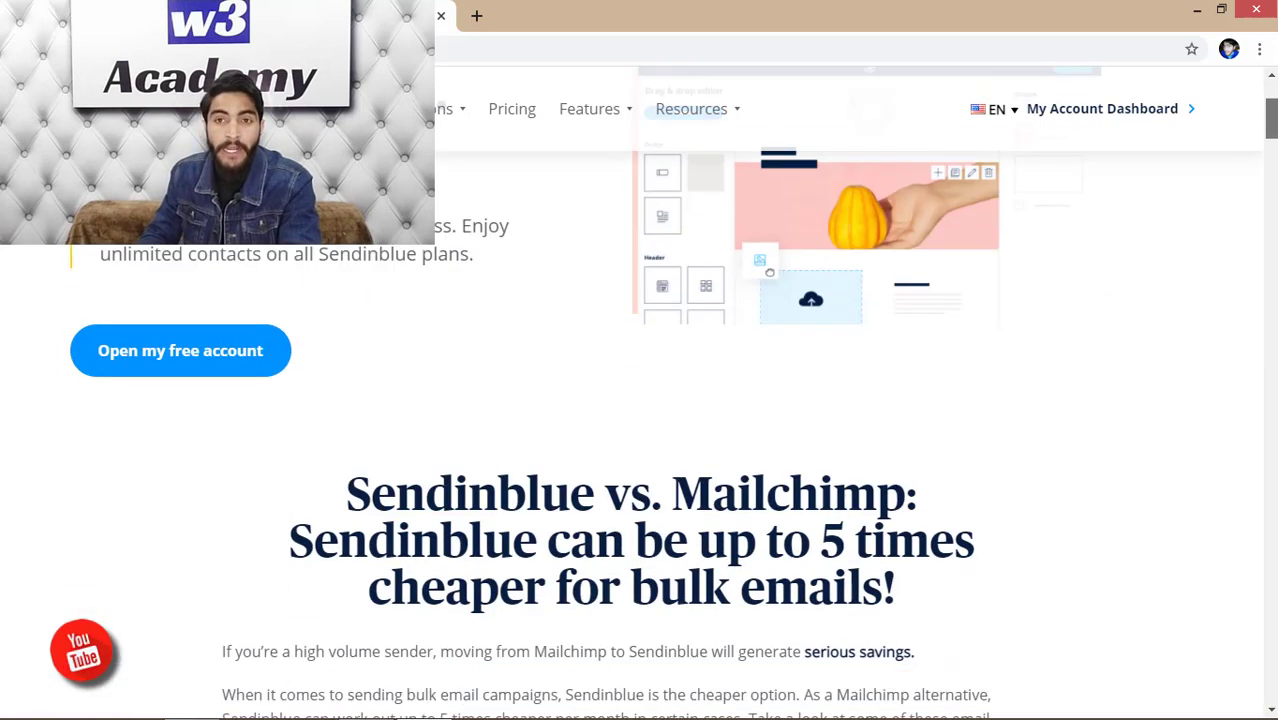
scroll(640, 420, "down", 4)
scroll(640, 420, "up", 5)
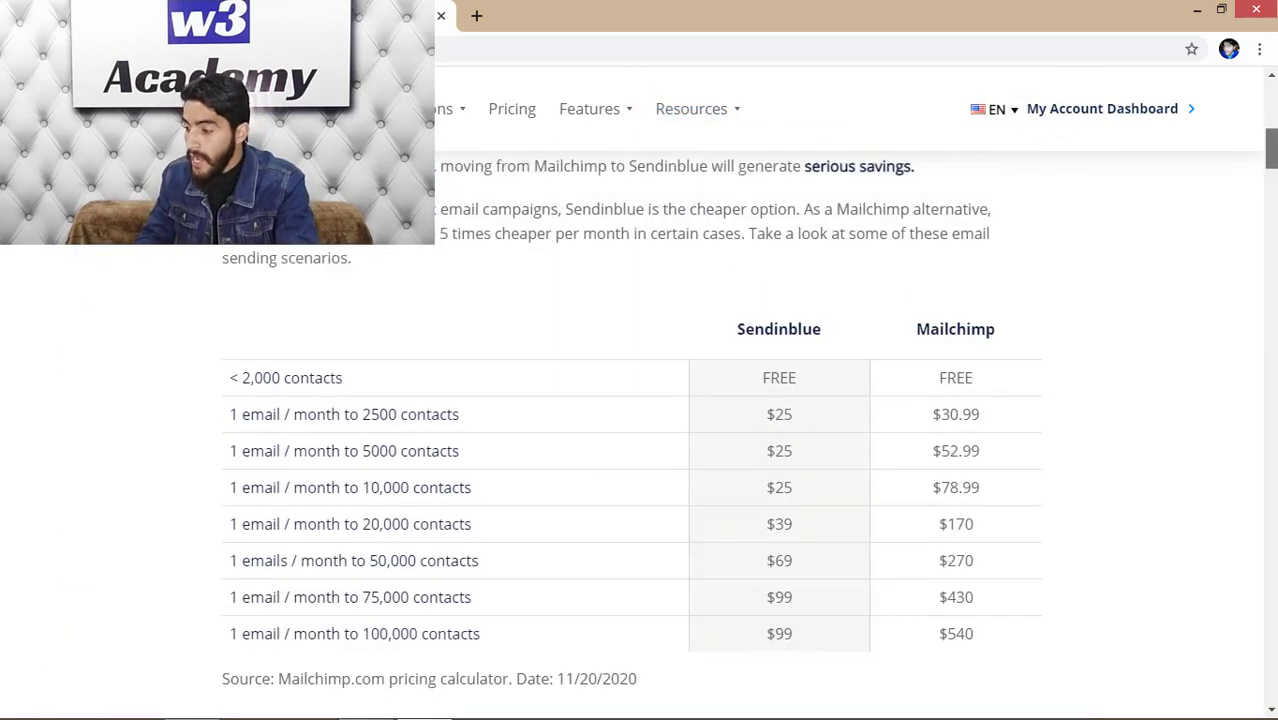
scroll(960, 345, "up", 5)
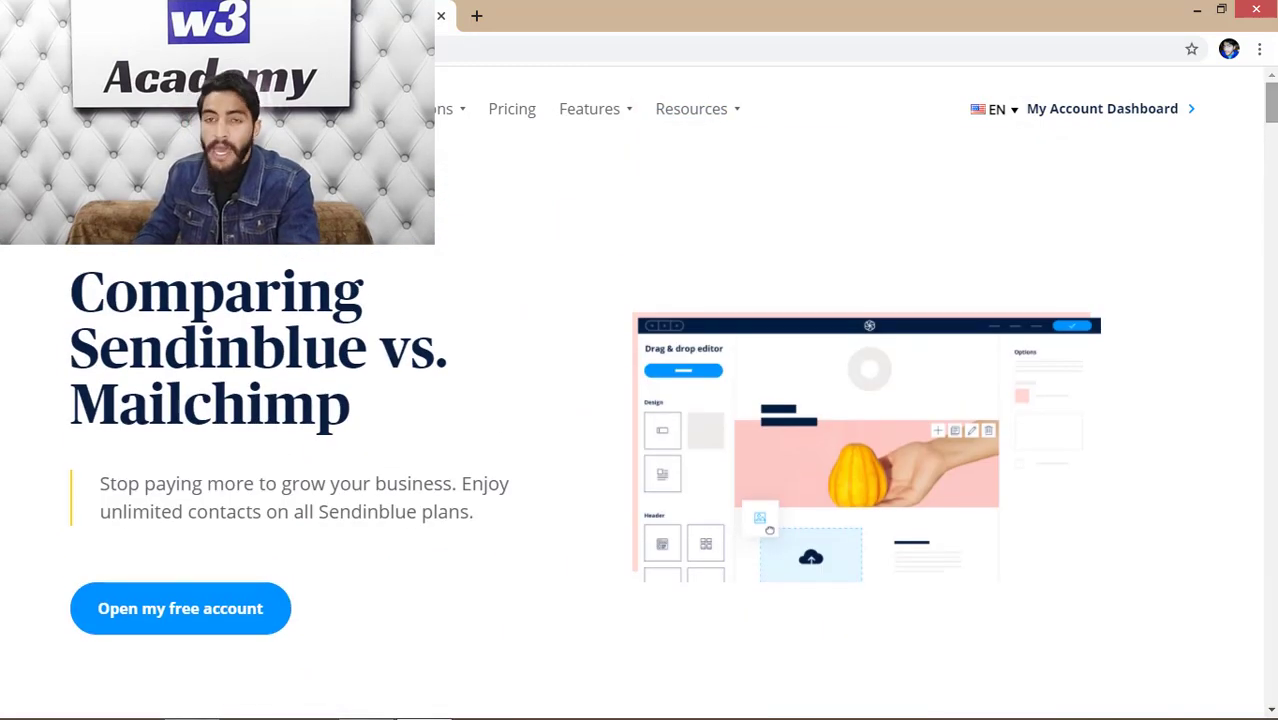